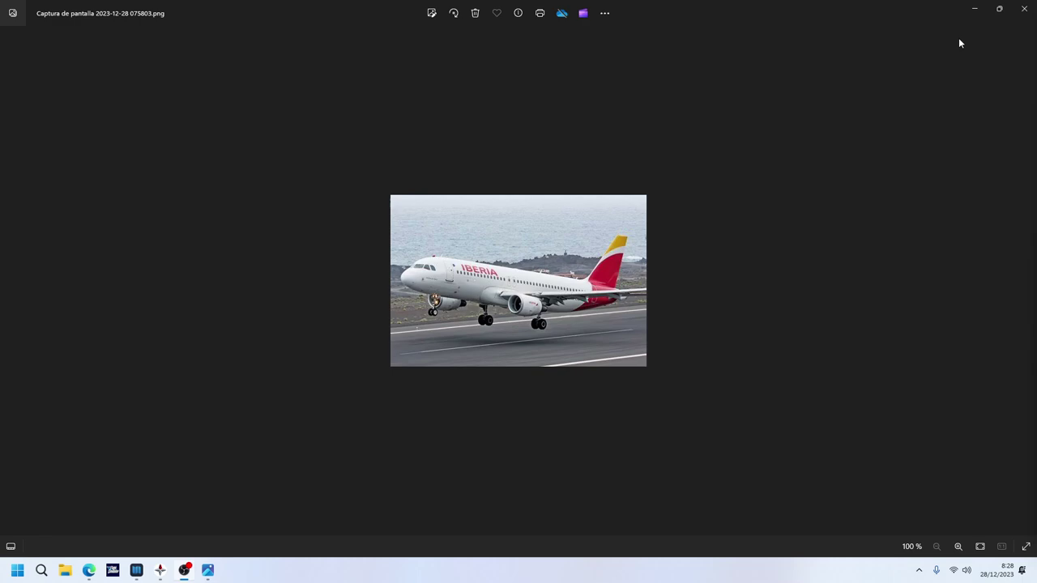
Switch to Navigraph Hub and install AIRAC Cycle 2313 rev.1, both avionics plugins and the Charts In-Game Panel for the in-simulator Microsoft Flight Simulator.
left_click(1025, 8)
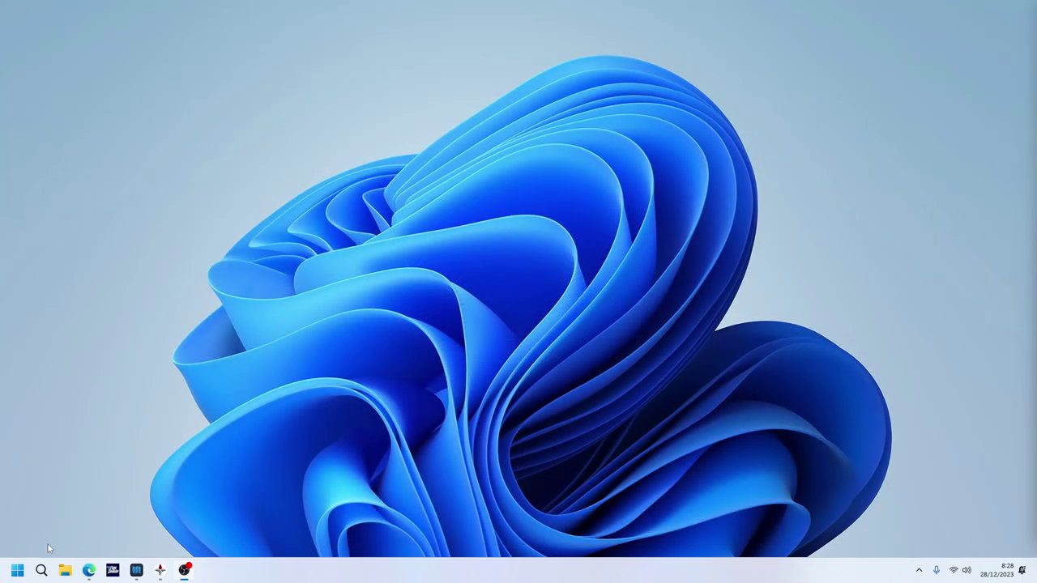
left_click(160, 571)
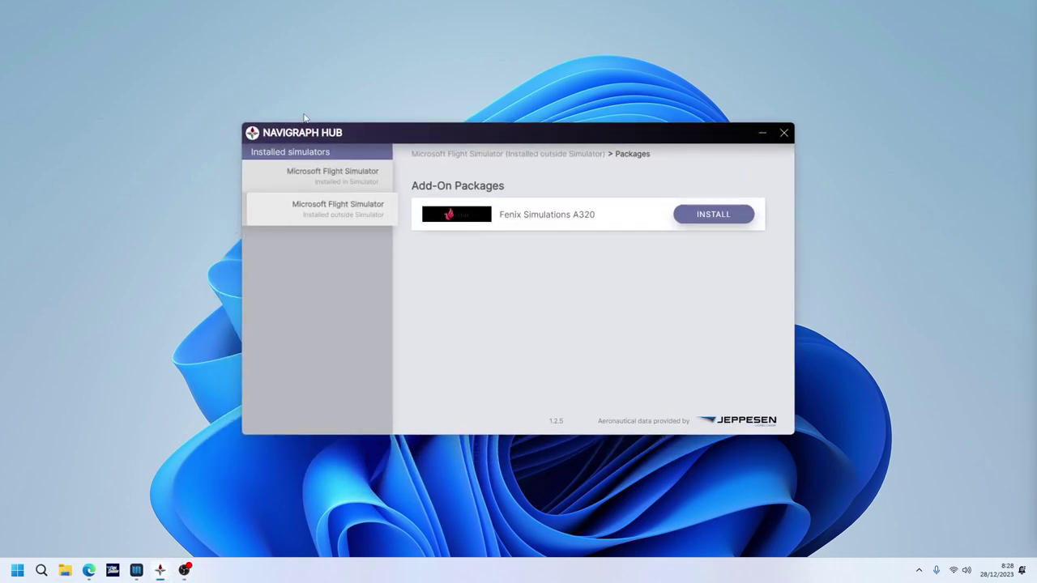
left_click(344, 174)
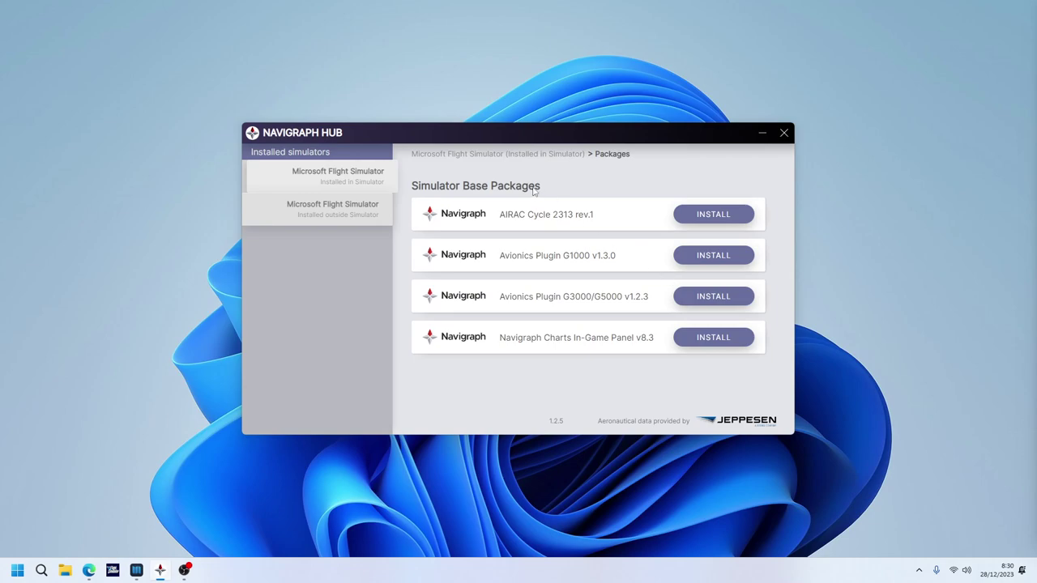
left_click(713, 218)
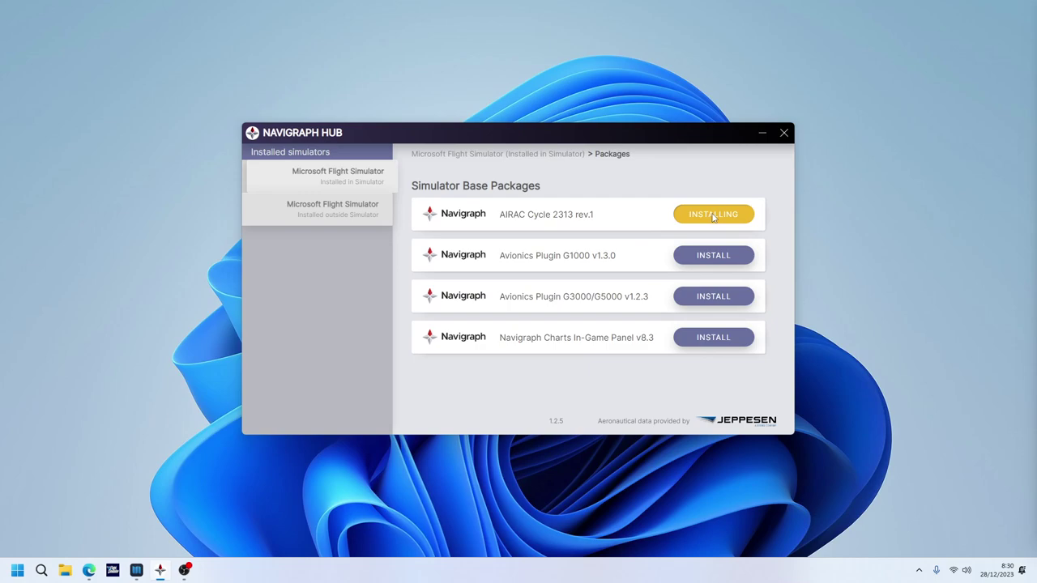
left_click(705, 268)
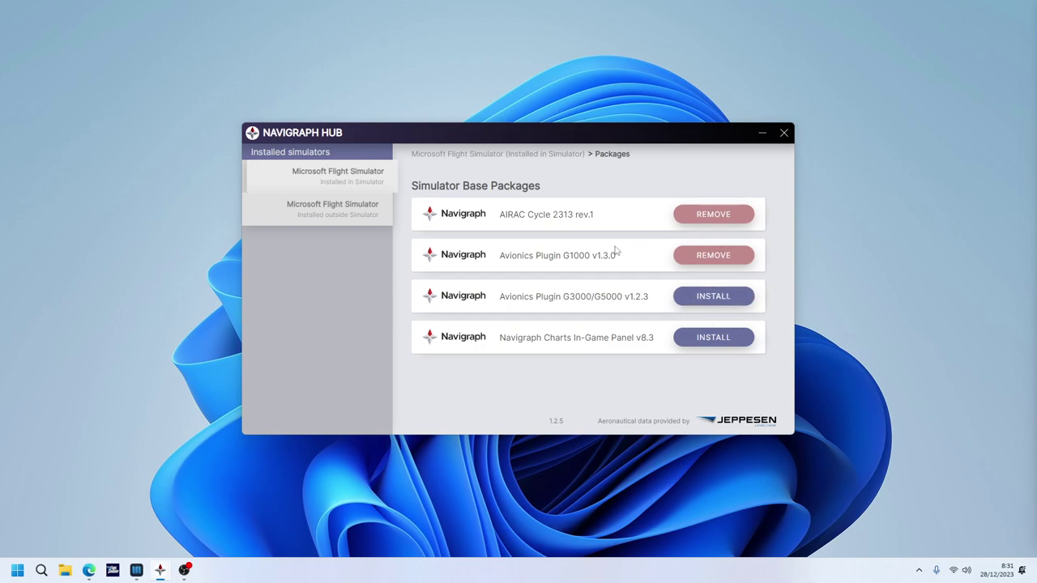
left_click(728, 313)
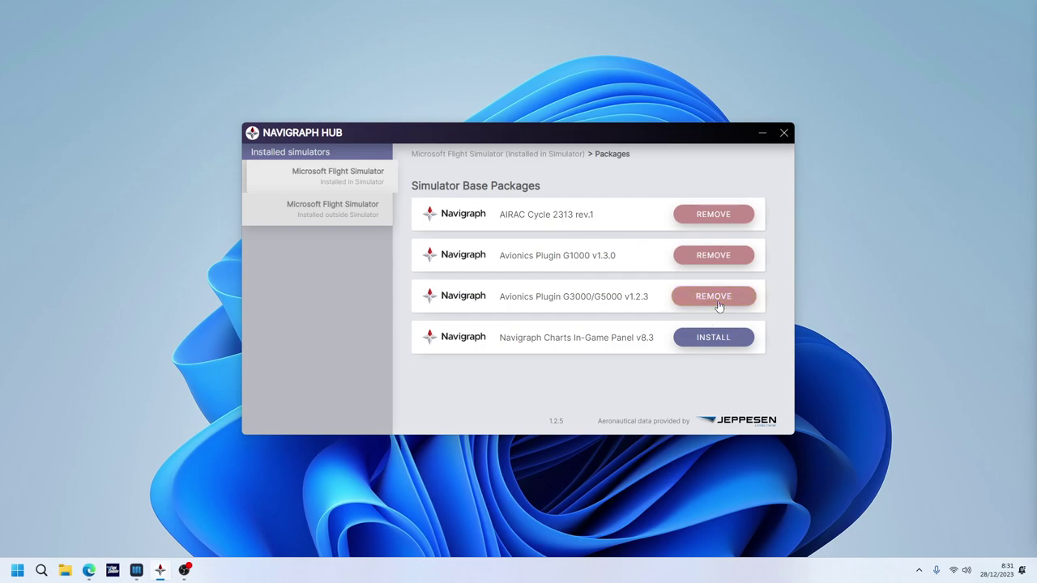
left_click(703, 344)
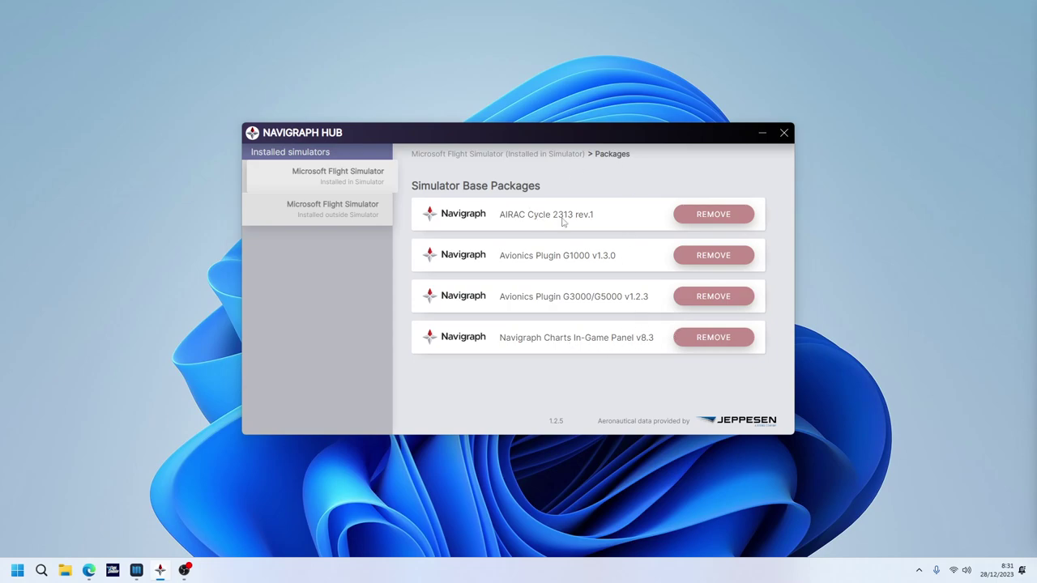
Install the Fenix Simulations A320 add-on package under the Microsoft Flight Simulator entry for items installed outside the simulator.
left_click(341, 211)
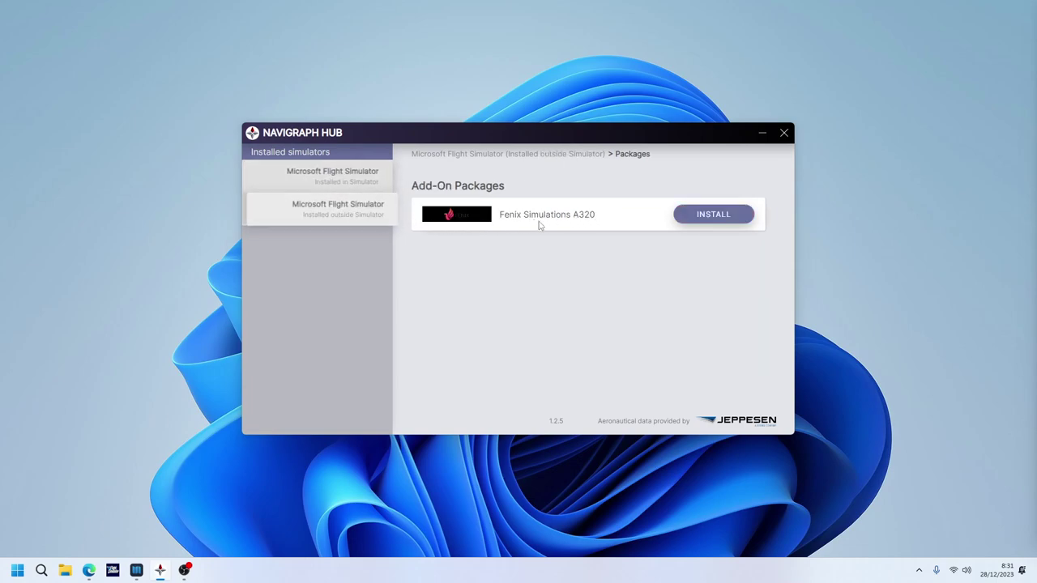
left_click(716, 216)
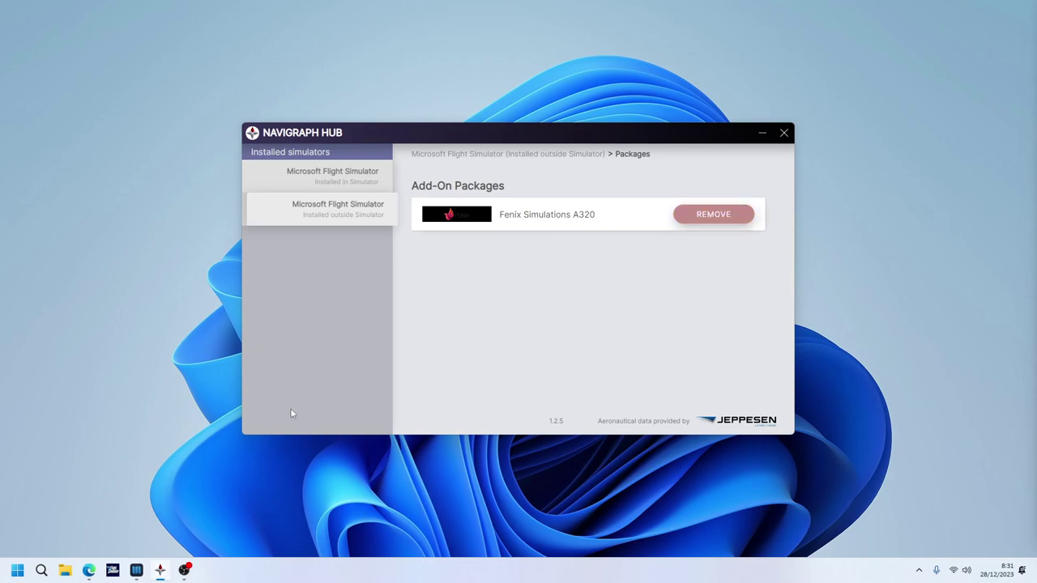
Switch to MSFS Addons Linker, enable the BOEING folder under AVIONES, and refresh the Community Folder before minimizing the program.
left_click(919, 570)
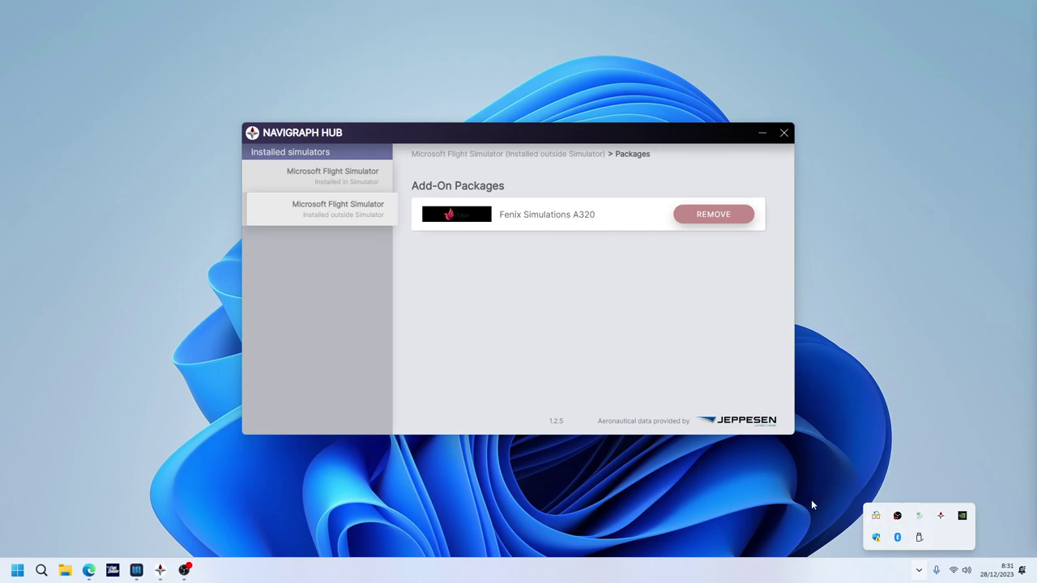
left_click(877, 517)
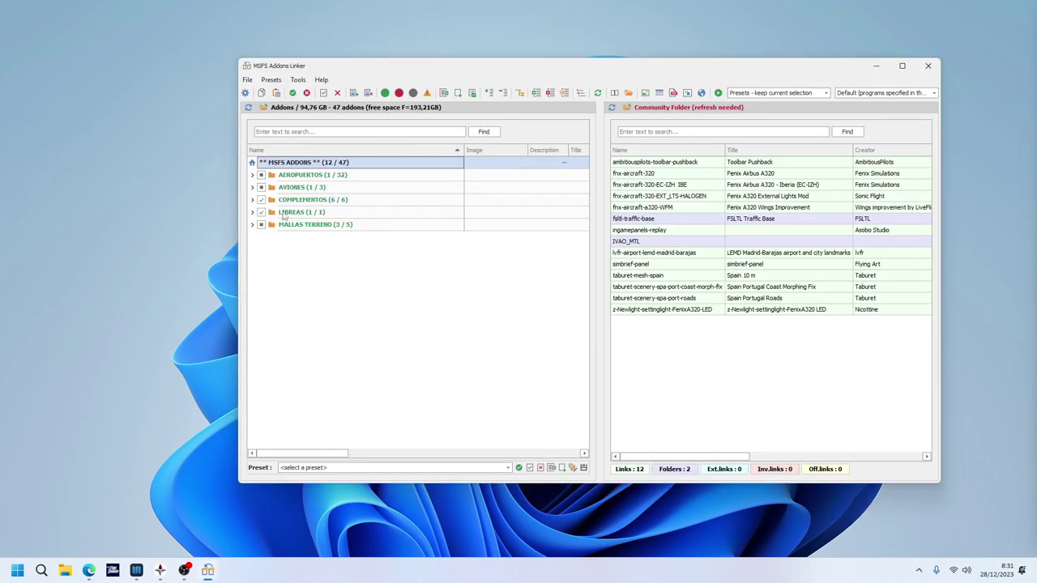
left_click(252, 187)
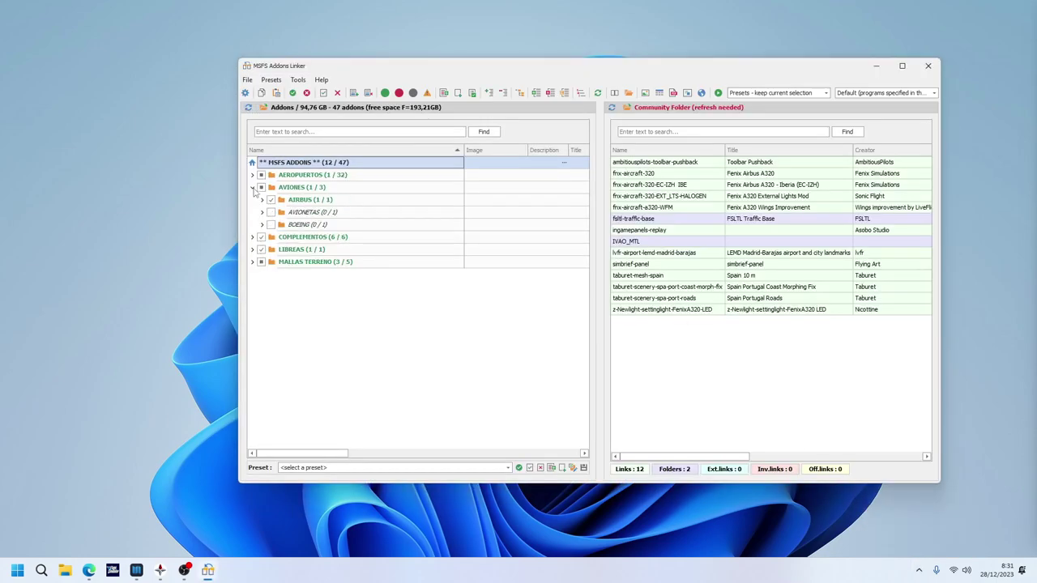
left_click(272, 225)
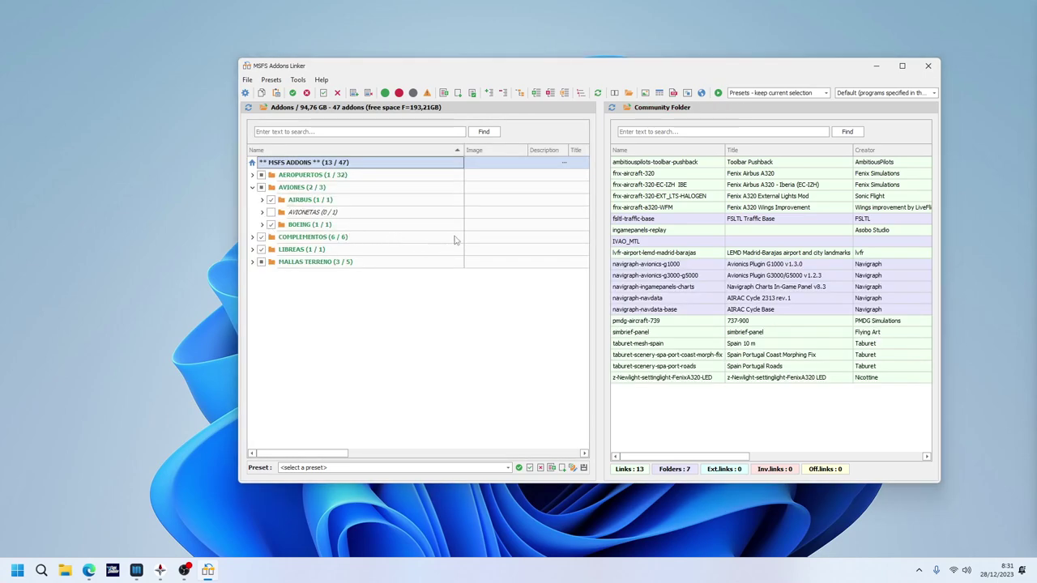
left_click(612, 107)
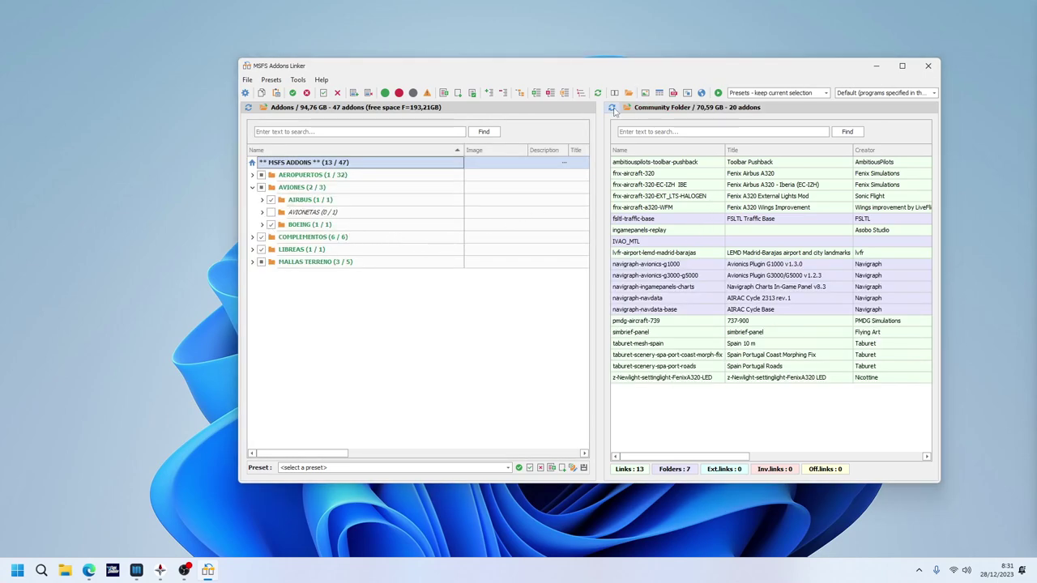
left_click(876, 66)
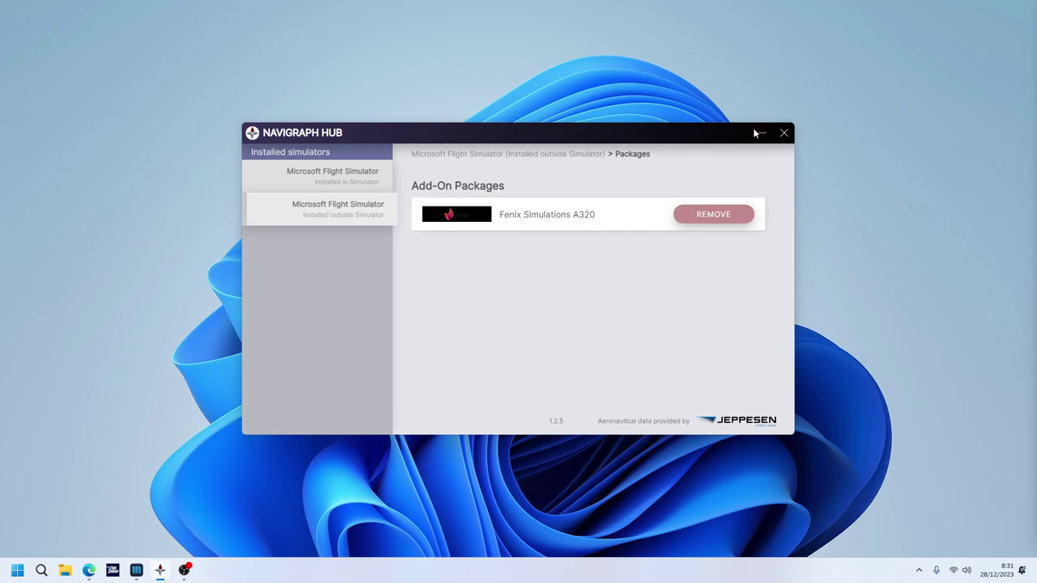
Close and reopen Navigraph Hub, and display the add-on packages for the in-simulator Microsoft Flight Simulator.
left_click(784, 132)
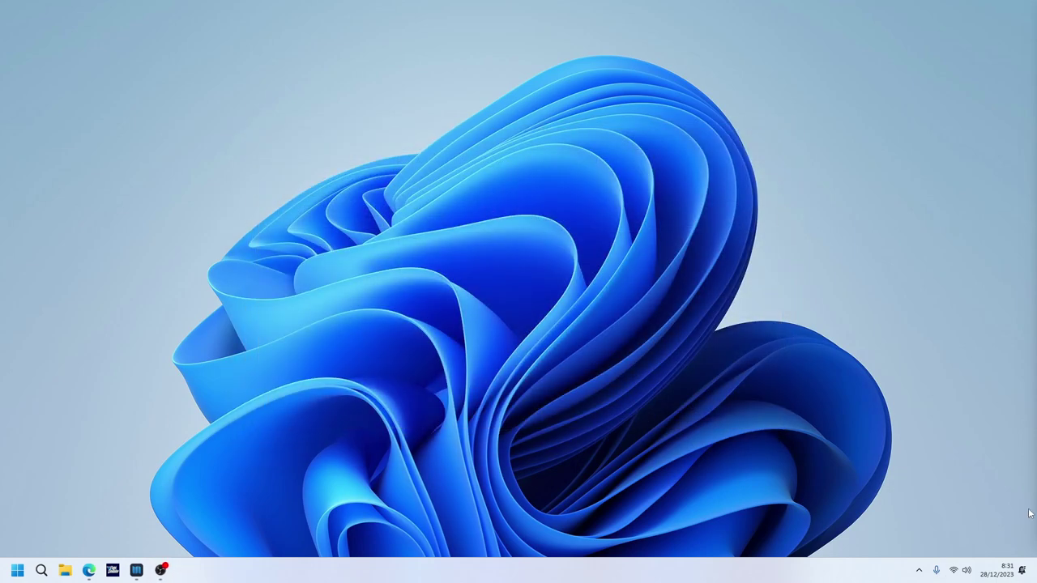
left_click(918, 571)
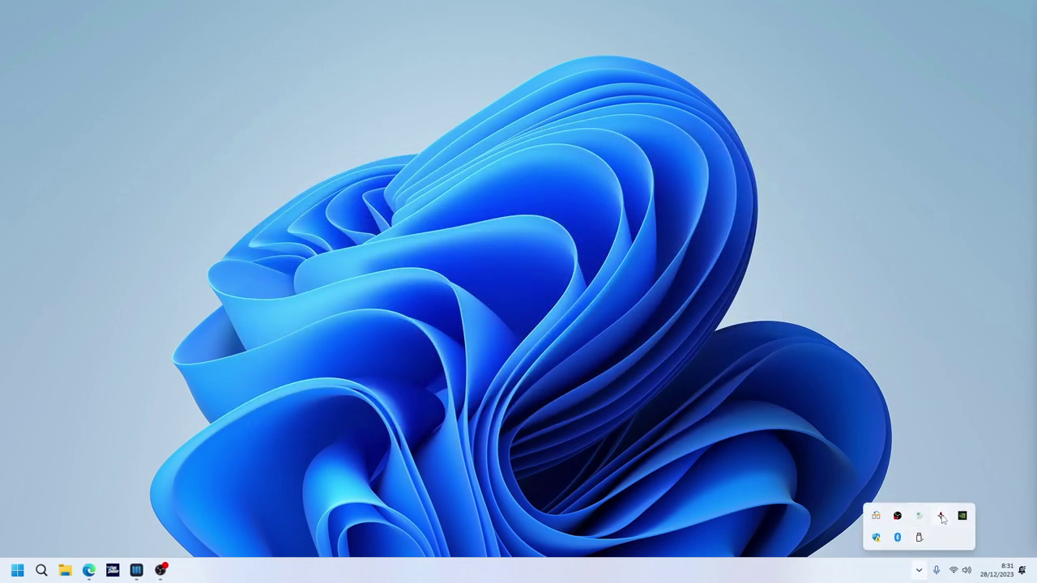
right_click(941, 516)
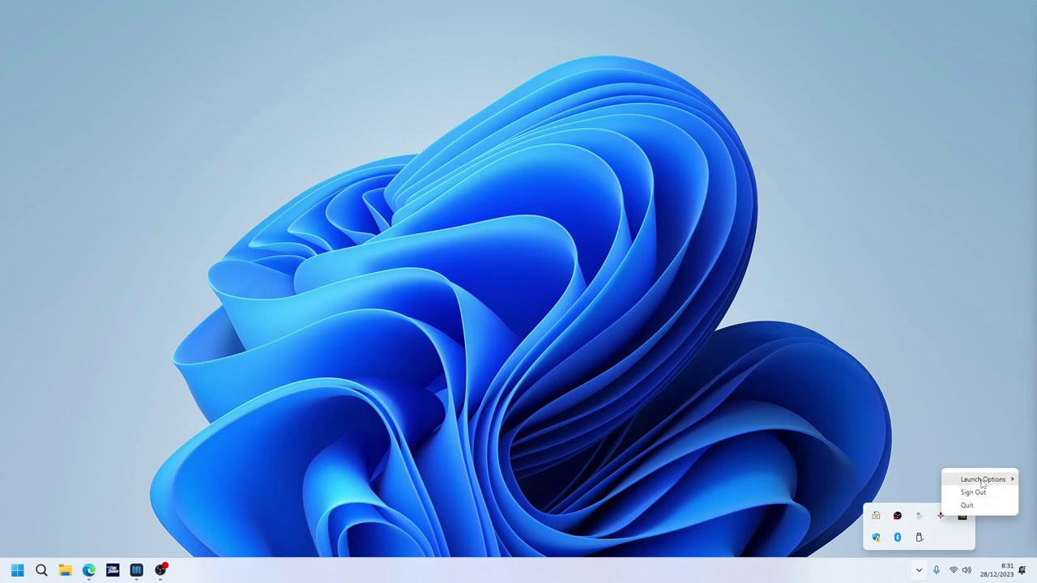
mouse_move(983, 483)
left_click(905, 486)
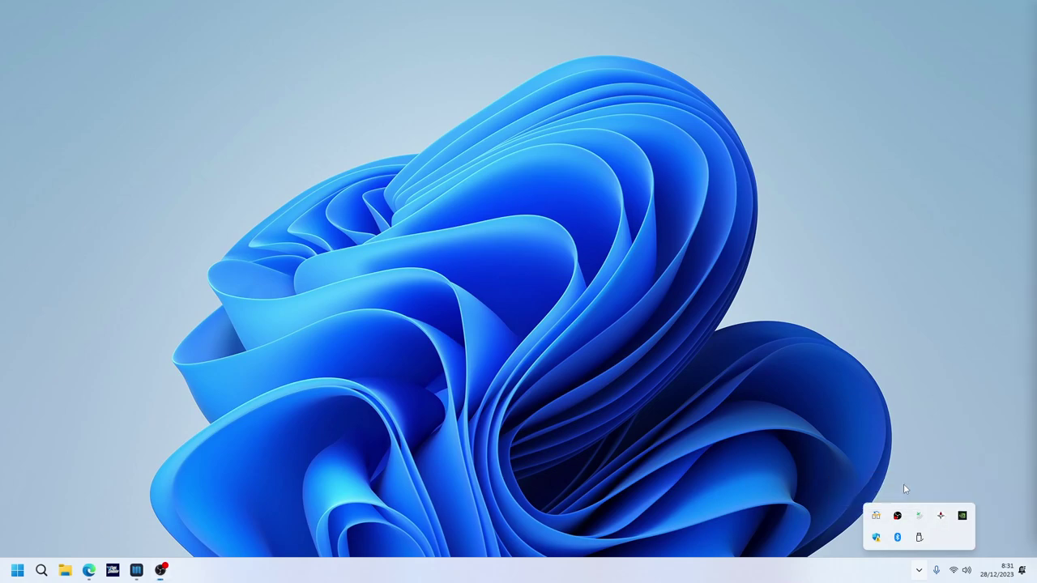
left_click(462, 177)
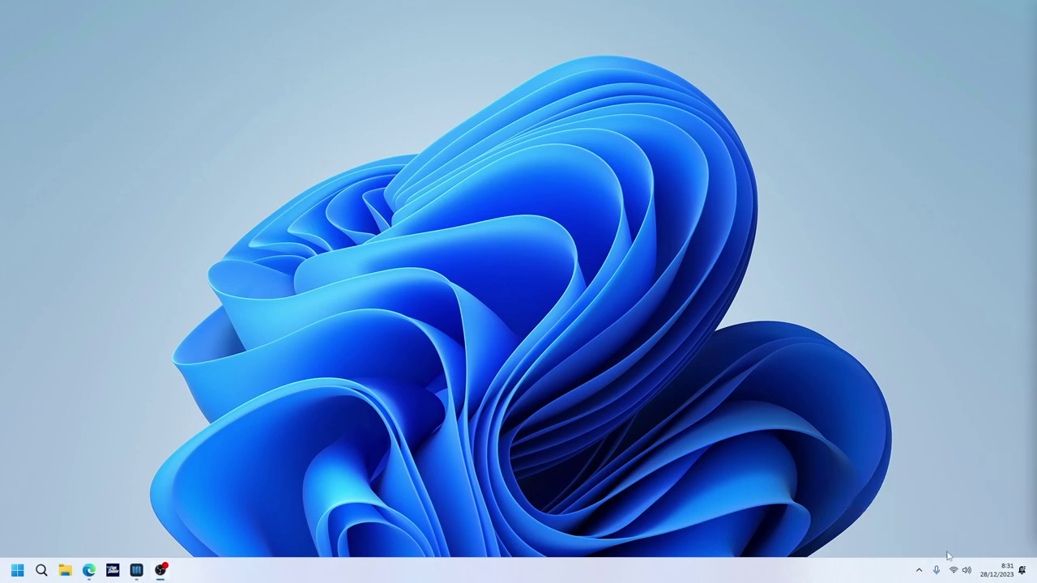
left_click(919, 570)
left_click(941, 519)
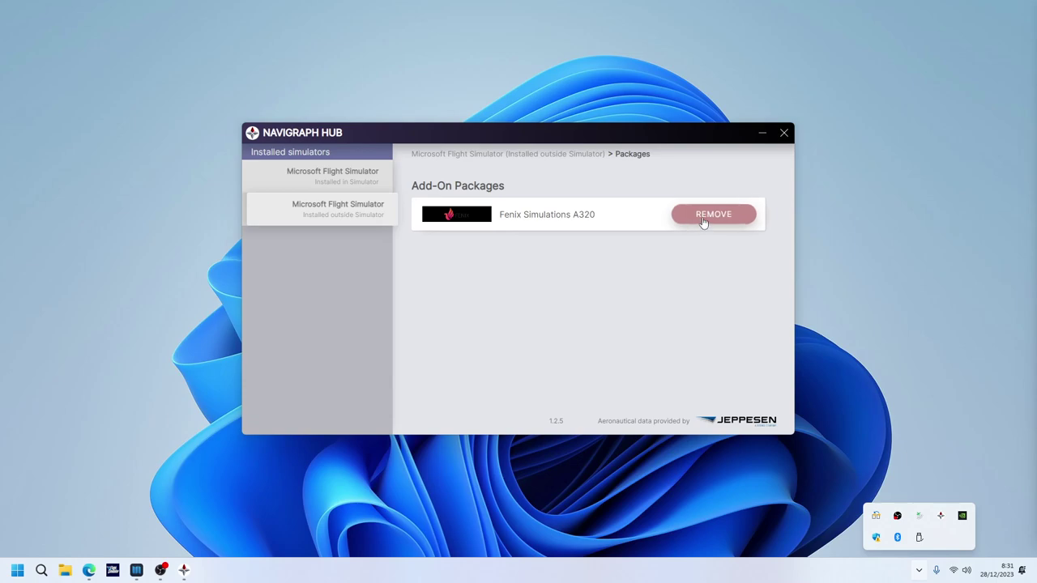
left_click(340, 183)
scroll(607, 316, "down", 1)
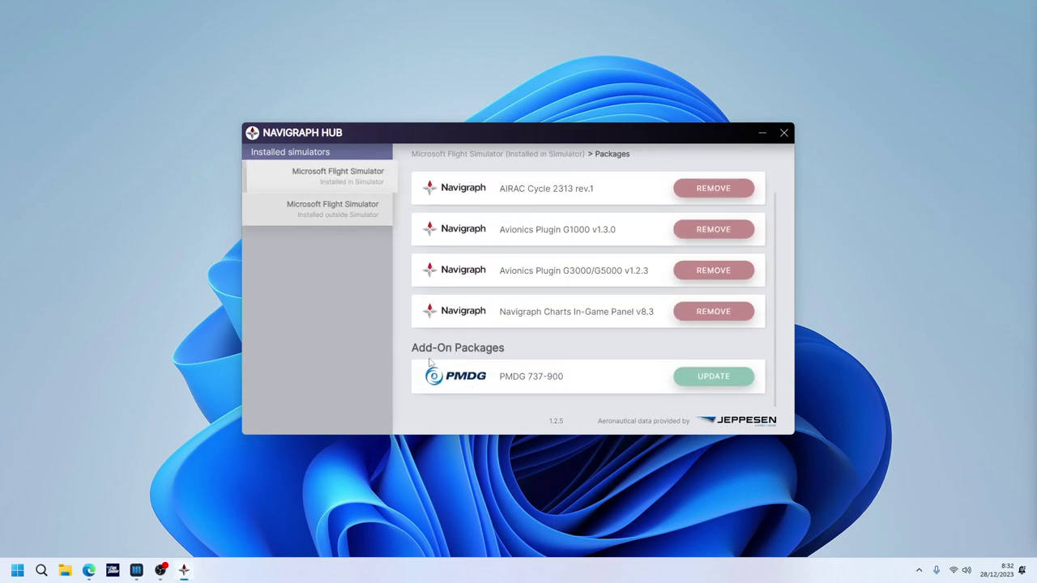
Remove the Fenix Simulations A320 package for the outside-simulator entry and install it again.
left_click(338, 207)
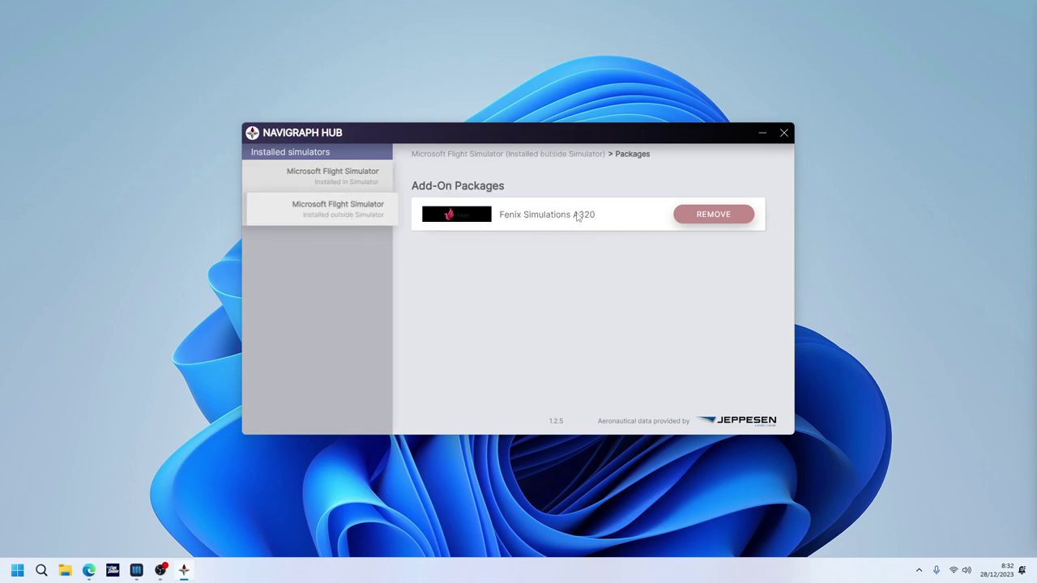
left_click(715, 223)
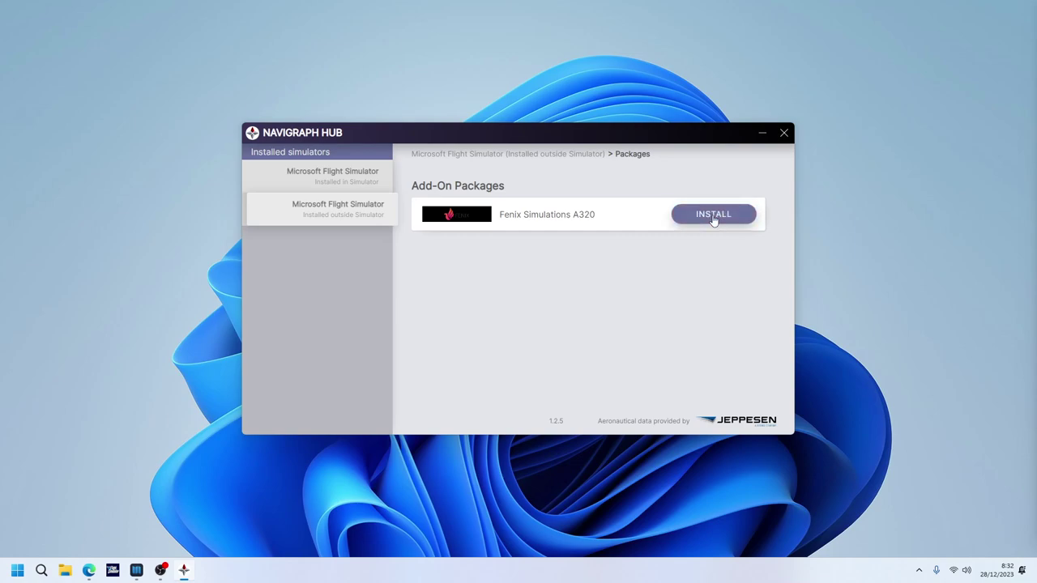
left_click(713, 219)
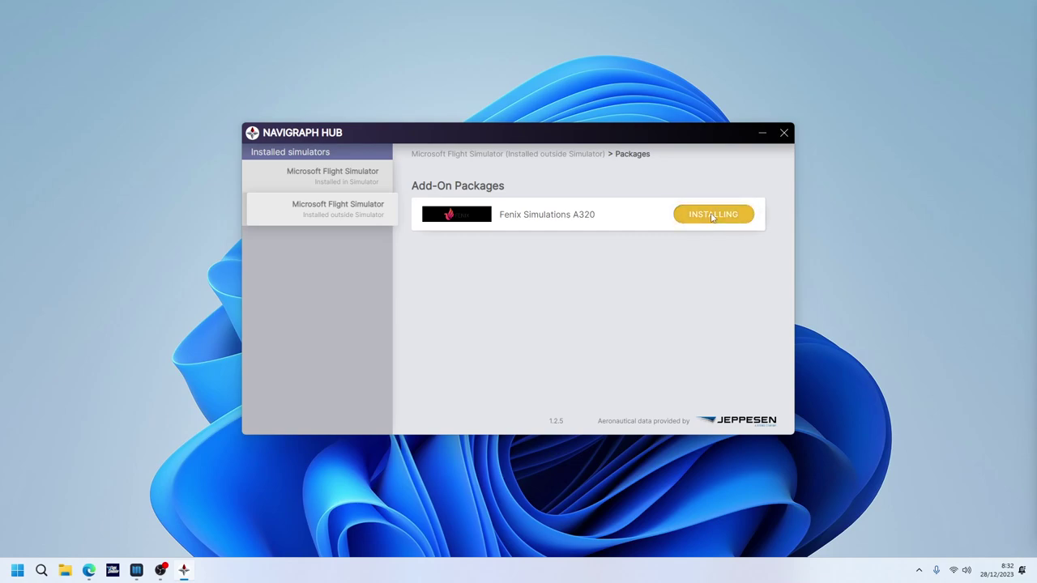
Update the PMDG 737-900 add-on package for the in-simulator Microsoft Flight Simulator, and close the Navigraph Hub window.
left_click(330, 181)
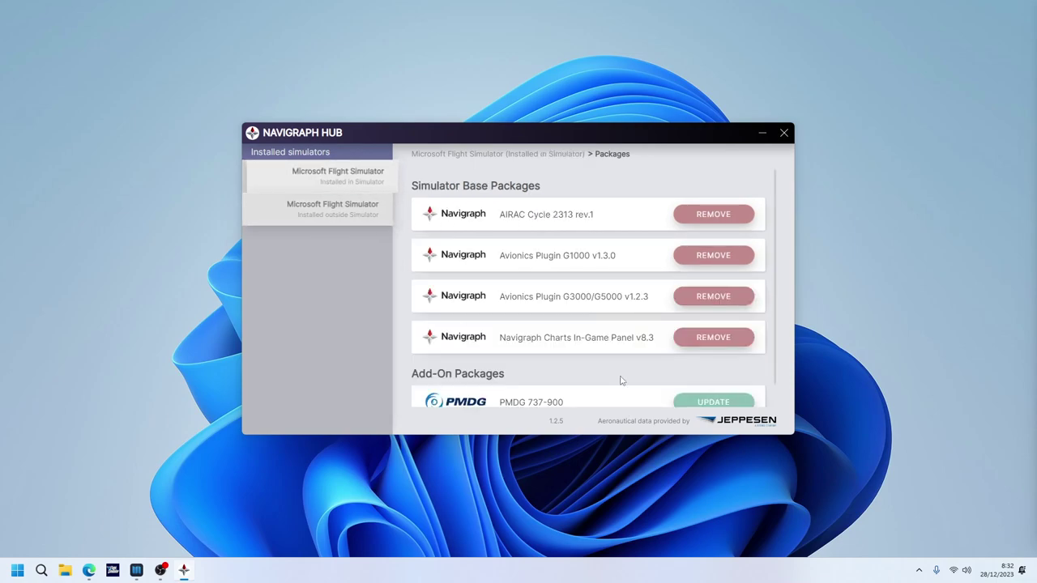
scroll(621, 382, "down", 2)
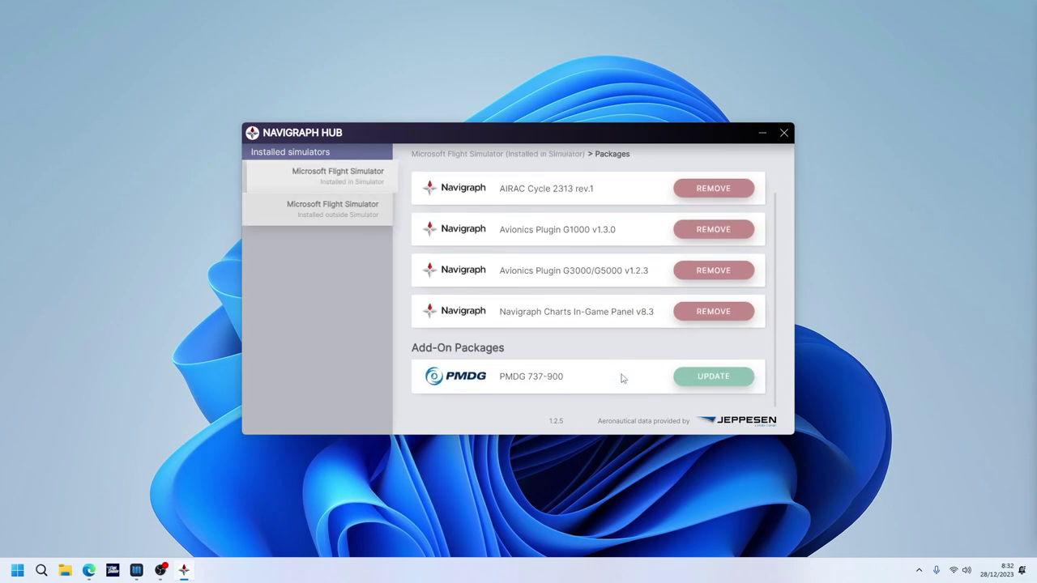
left_click(708, 383)
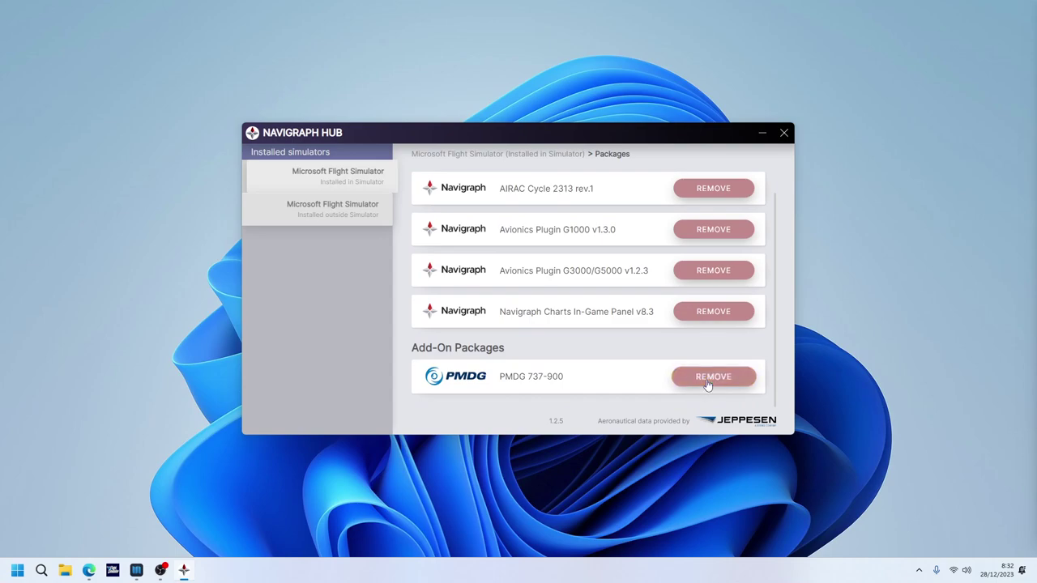
left_click(784, 134)
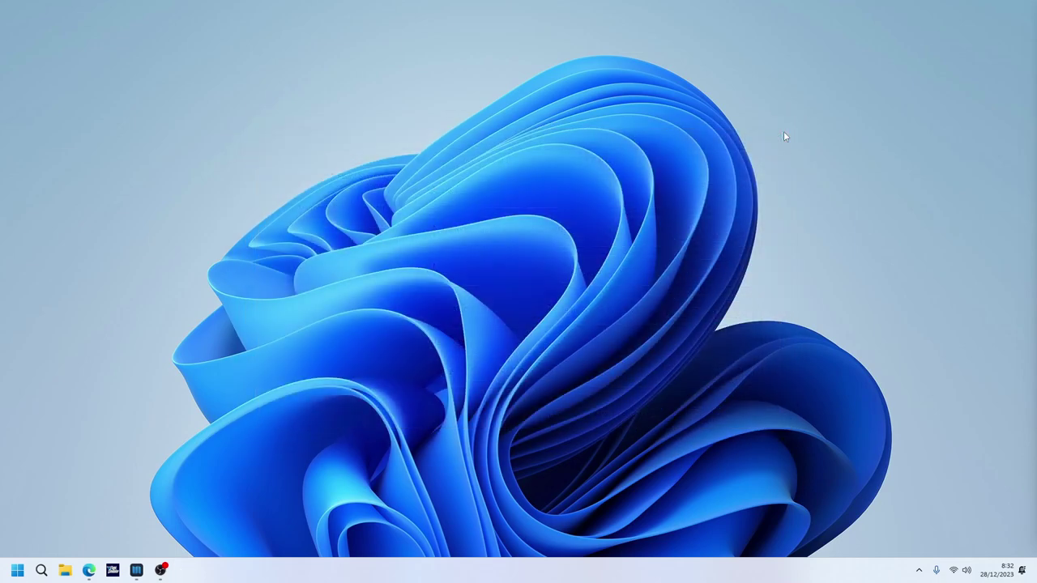
Switch to Navigraph Simlink, check its account, simulator and server status, and close the status window.
left_click(920, 571)
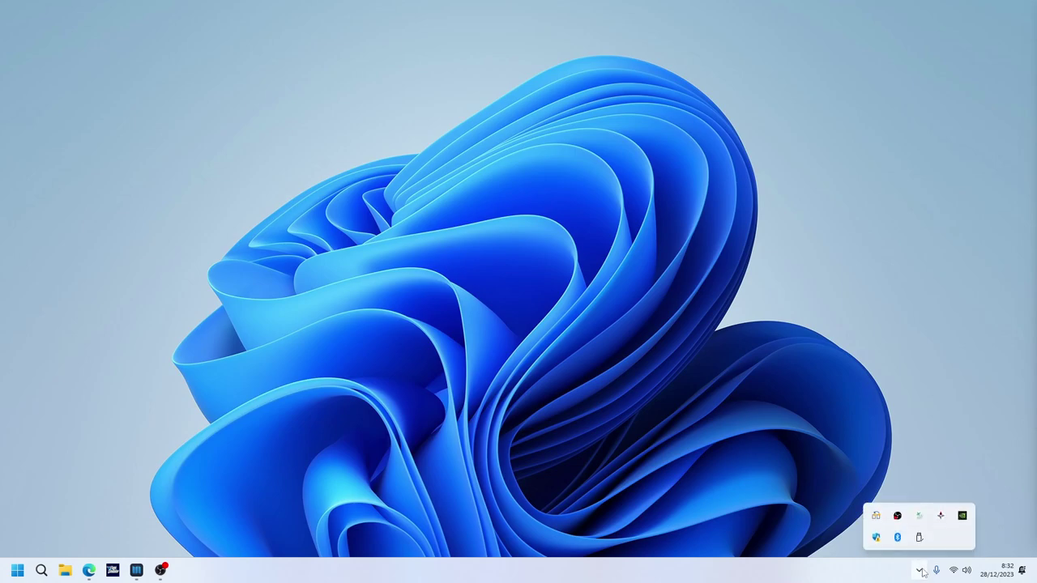
left_click(920, 571)
left_click(920, 572)
left_click(920, 517)
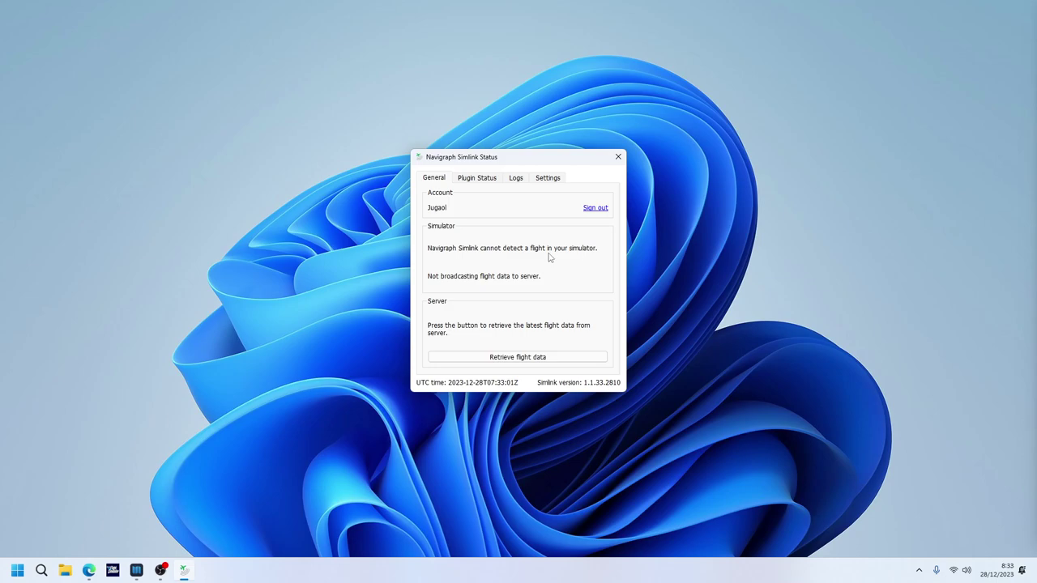
left_click(618, 158)
left_click(919, 571)
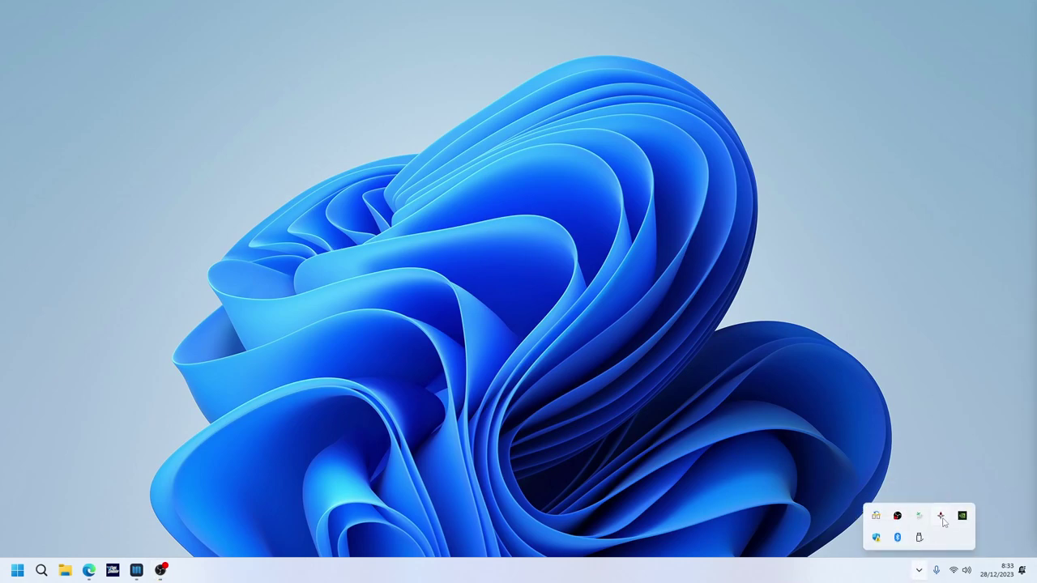
left_click(748, 475)
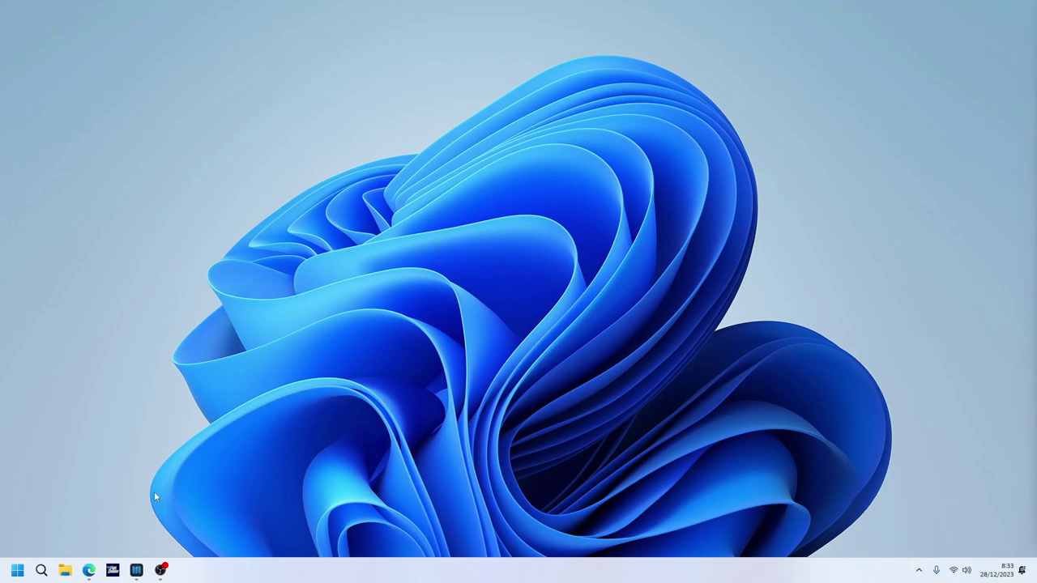
Switch to Navigraph Charts and bring the Iberian Peninsula into full view on the map of the new flight.
mouse_move(135, 577)
left_click(136, 571)
left_click_drag(567, 76, 518, 10)
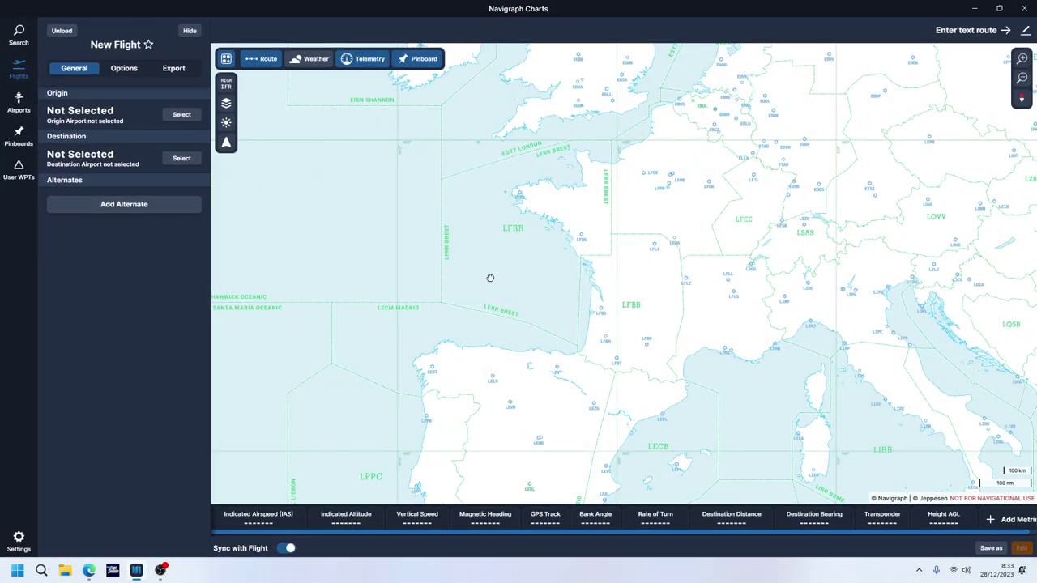
left_click_drag(489, 282, 495, 185)
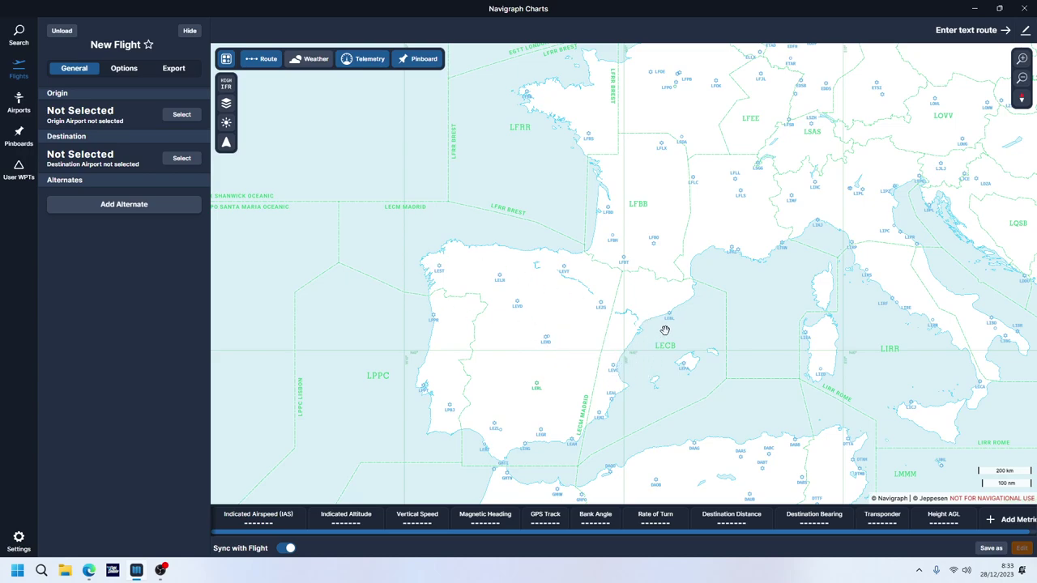
Search for LEBL and set Barcelona airport as the origin of the new flight.
left_click(180, 115)
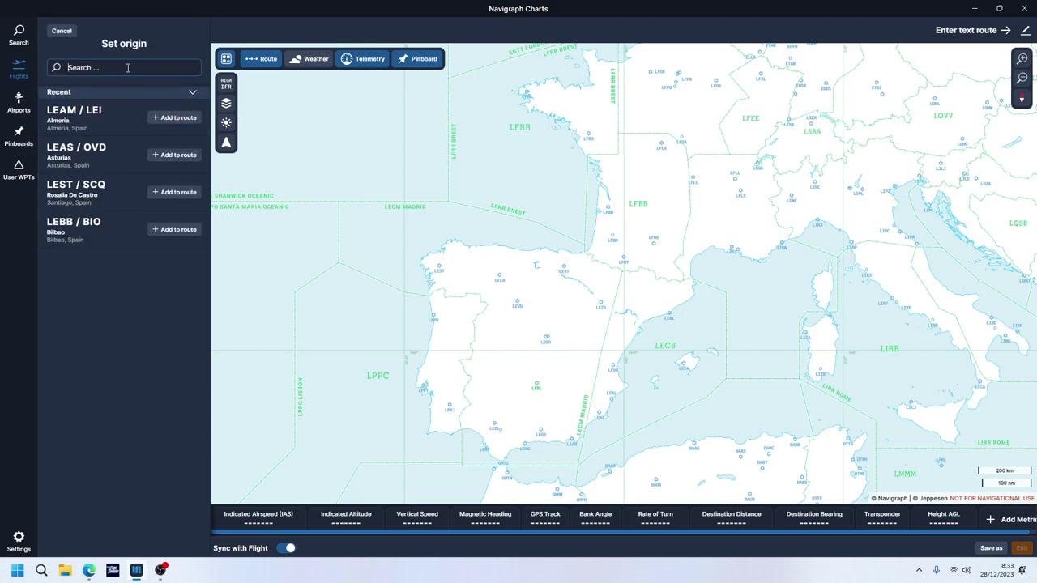
type("le")
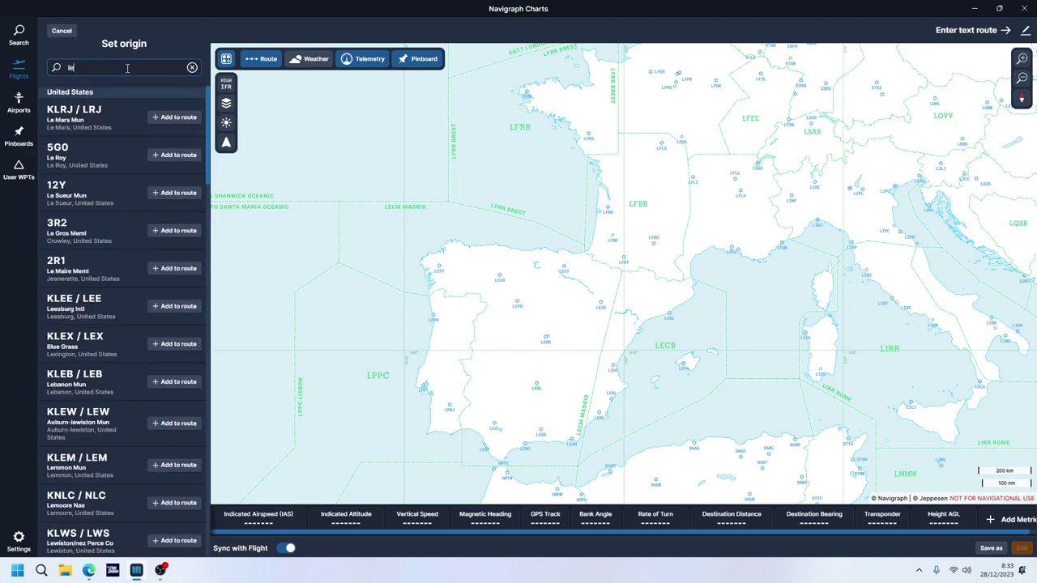
type("bl")
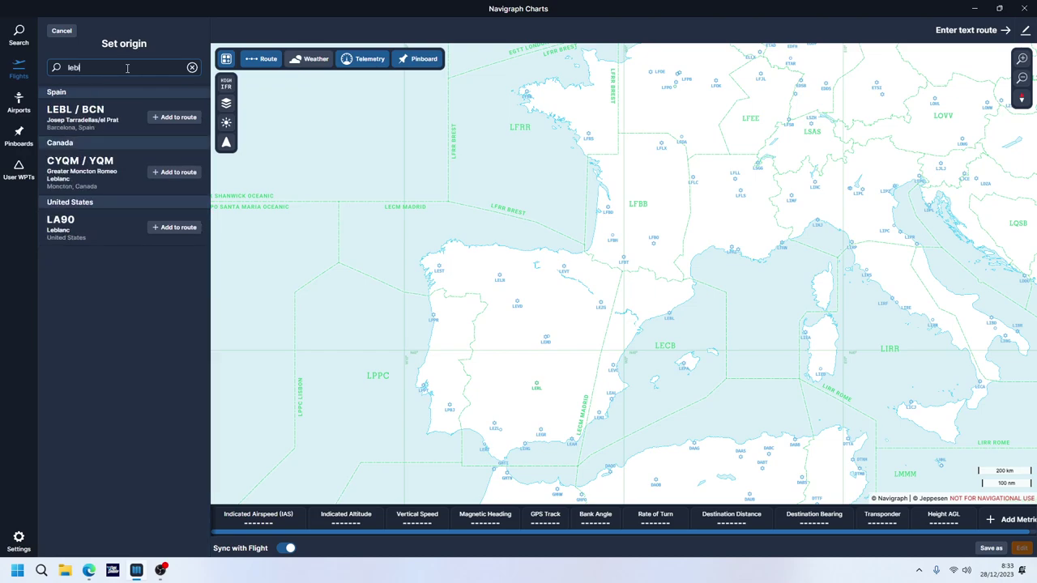
left_click(172, 119)
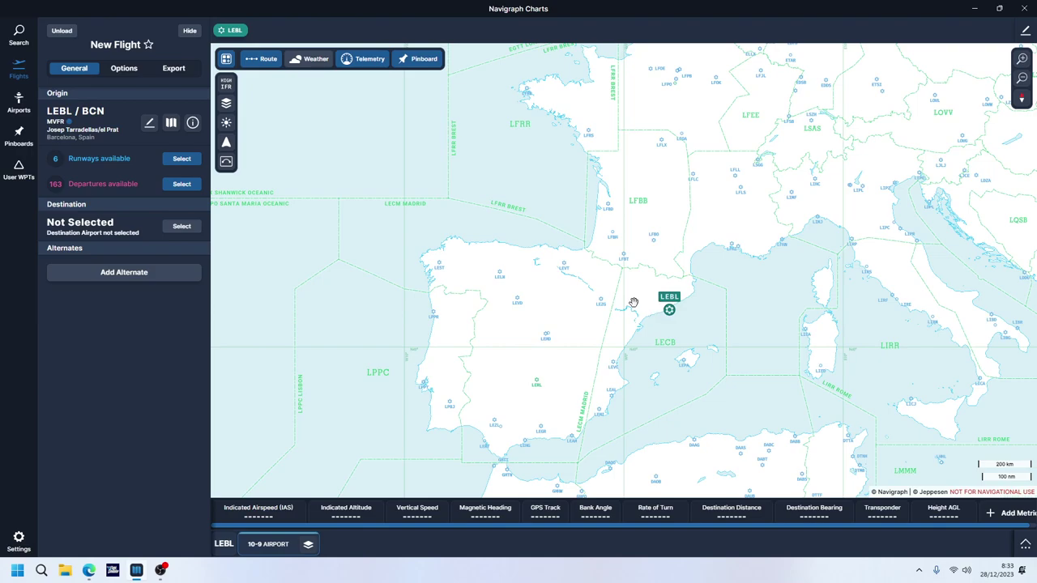
Search for LEMD and set Madrid-Barajas airport as the destination of the flight.
left_click(182, 227)
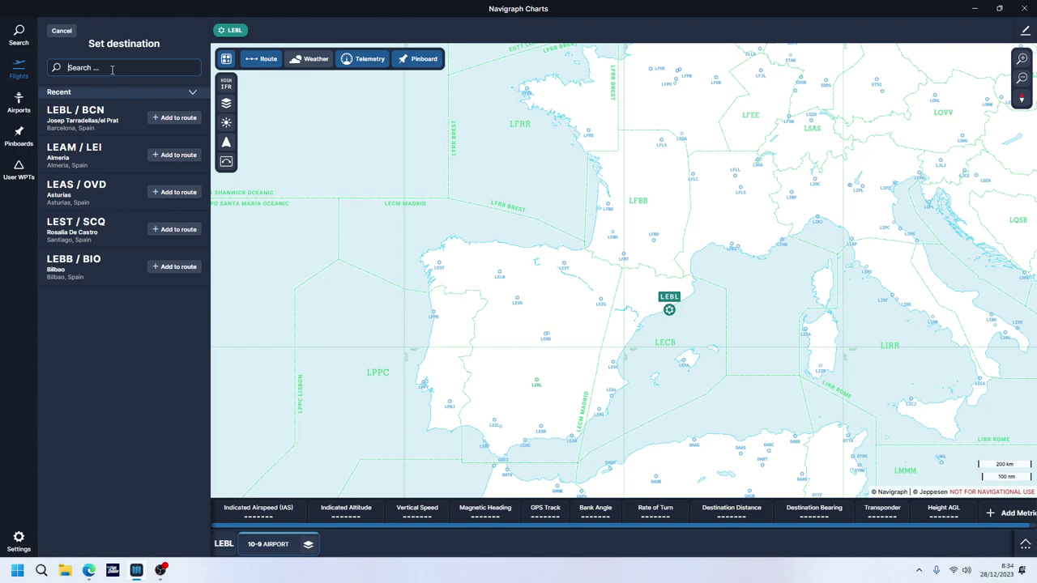
type("le")
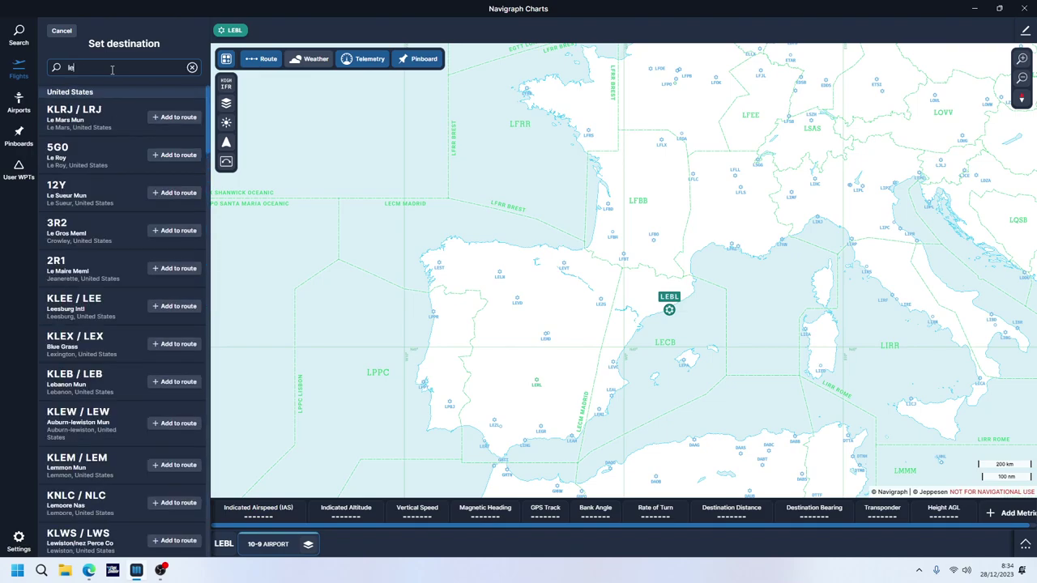
type("md")
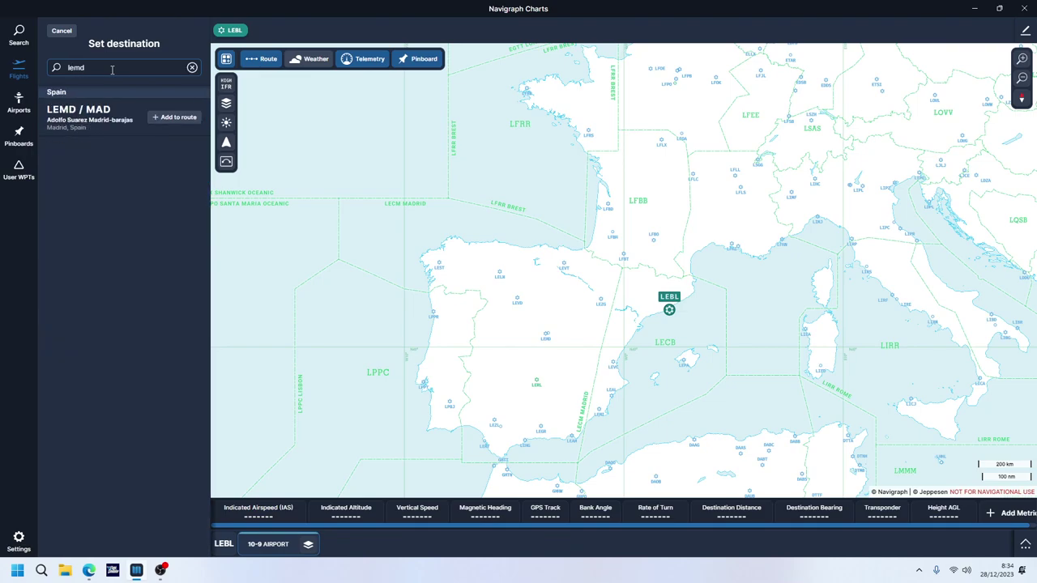
left_click(161, 119)
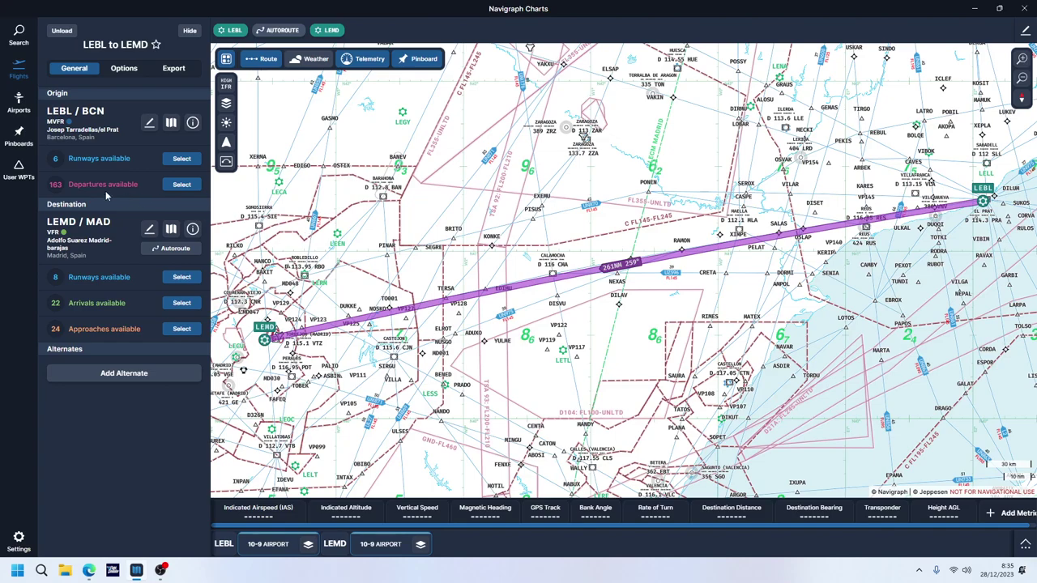
Open the origin runway choices for LEBL, show the airport's METAR and review the wind for each runway.
left_click(182, 159)
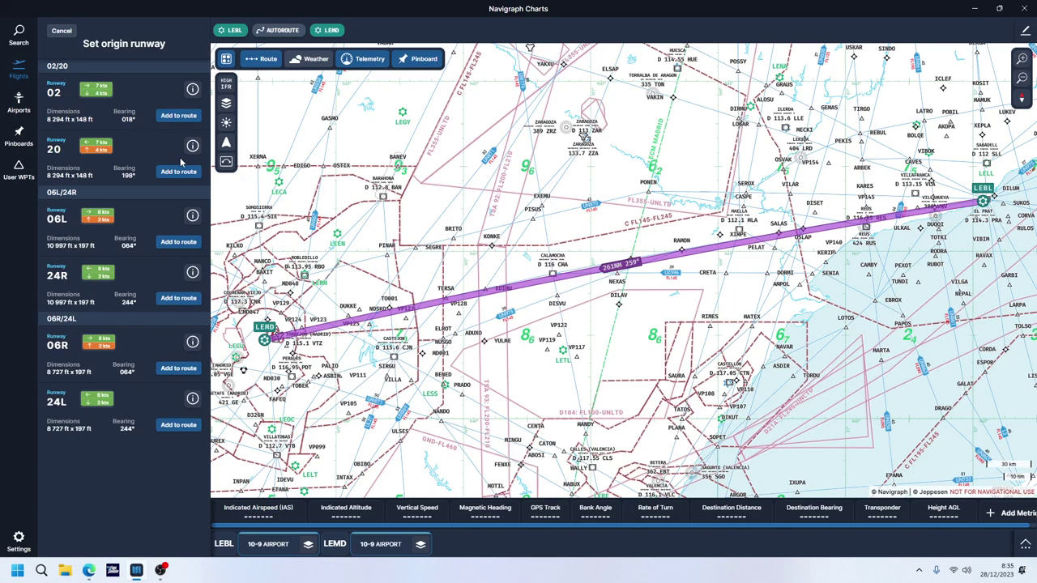
left_click(99, 92)
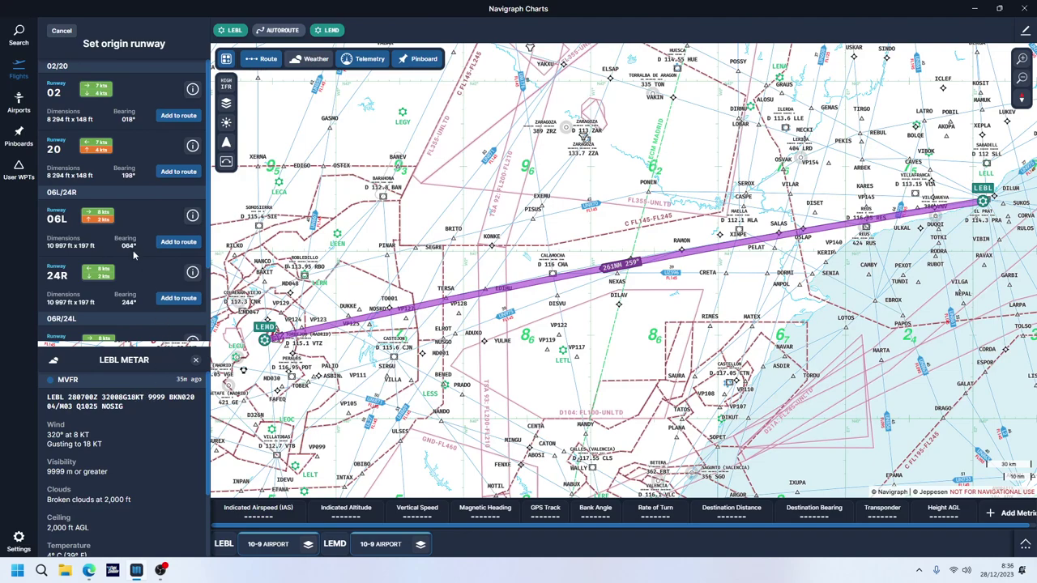
scroll(138, 268, "down", 3)
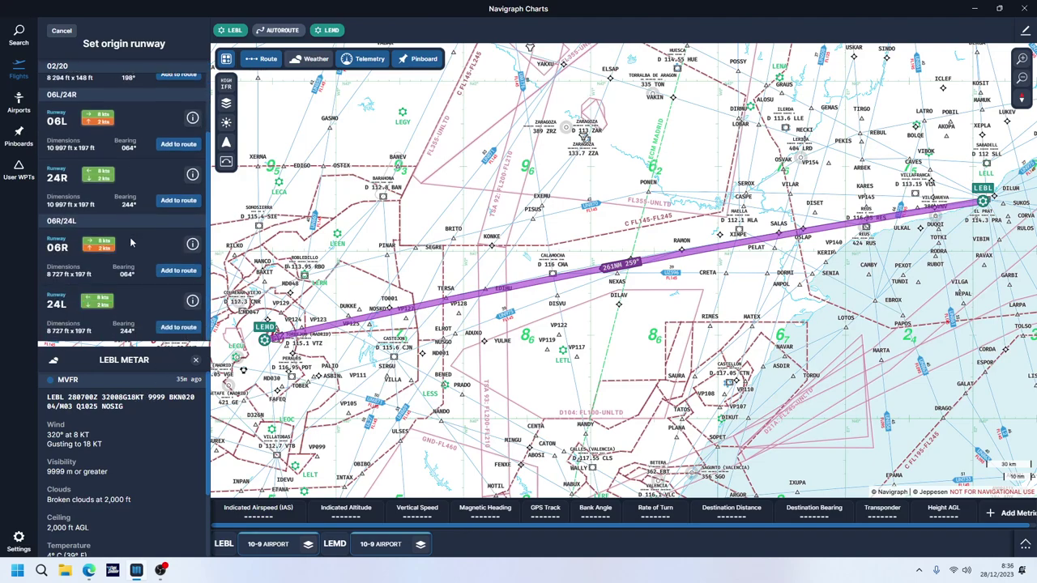
Switch to Flightradar24 in the browser, reload the page and frame Barcelona-El Prat airport closely on the map.
left_click(89, 571)
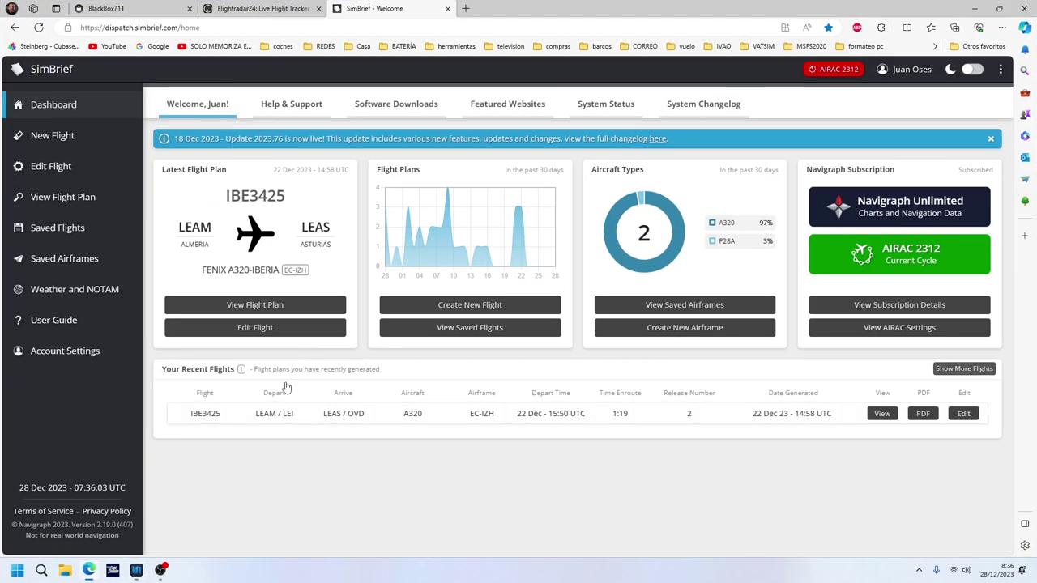
left_click(253, 14)
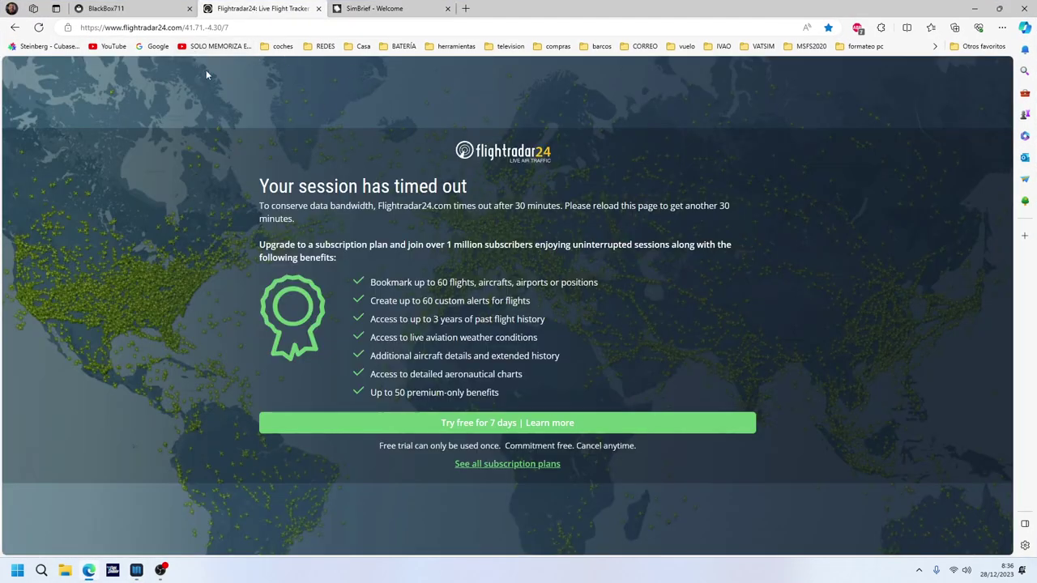
left_click(38, 27)
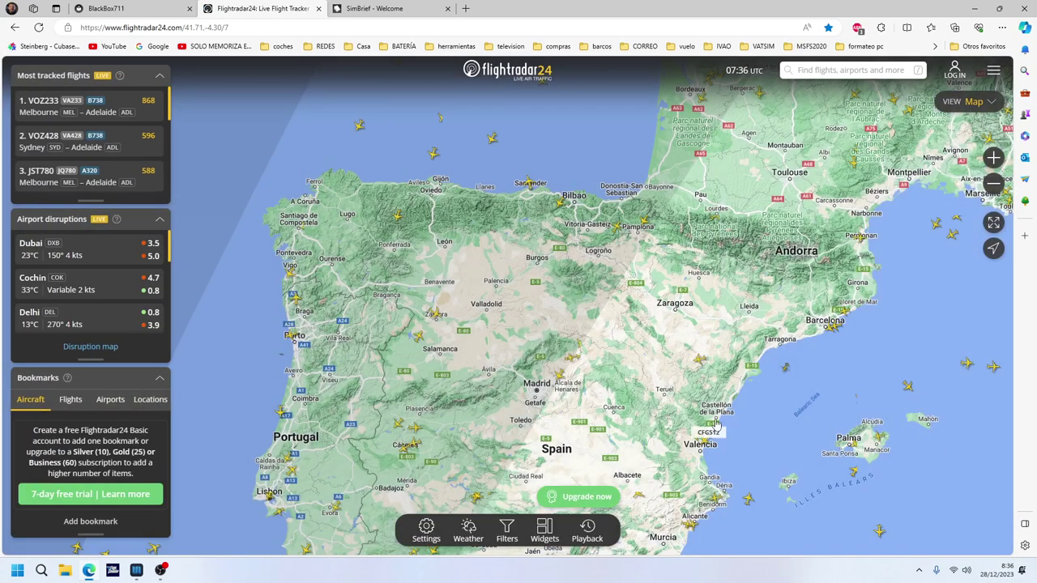
scroll(827, 324, "up", 3)
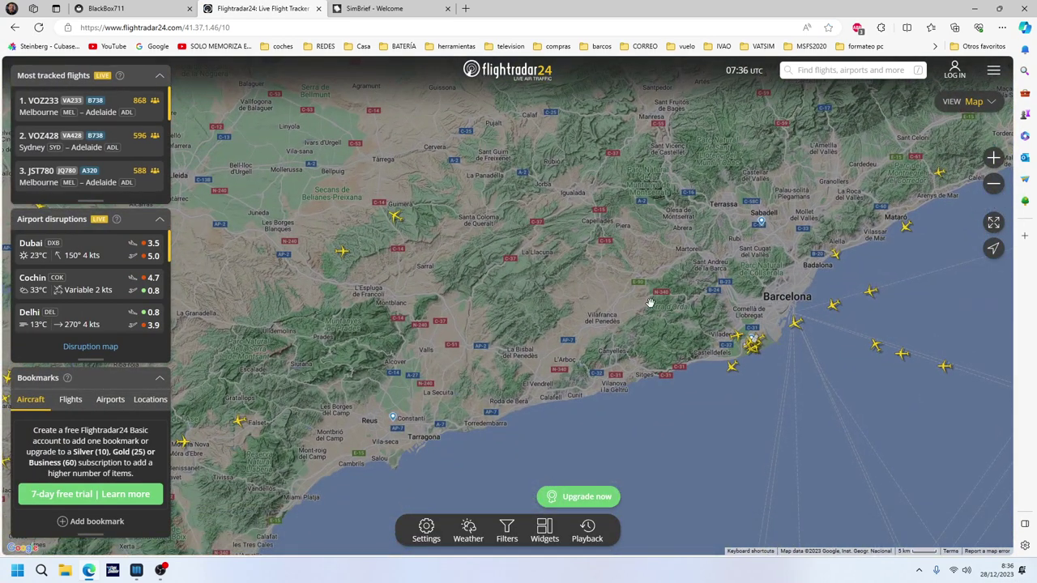
scroll(748, 350, "up", 2)
left_click_drag(748, 350, 466, 204)
scroll(577, 235, "up", 2)
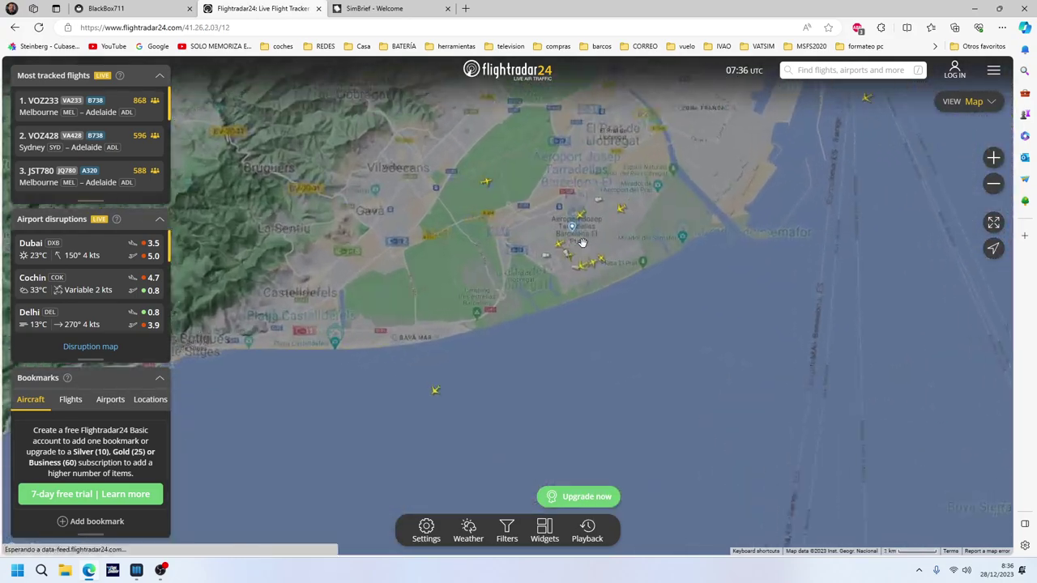
scroll(577, 235, "up", 2)
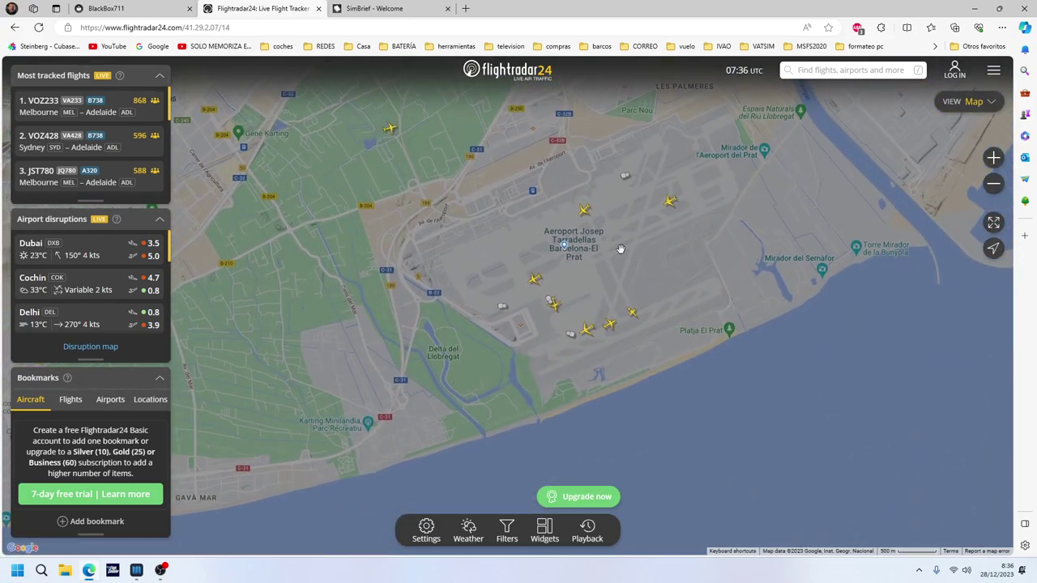
Inspect flights TUI8924, WMT6019 and ECJIL at Barcelona airport to check which runways real traffic is using.
left_click(667, 206)
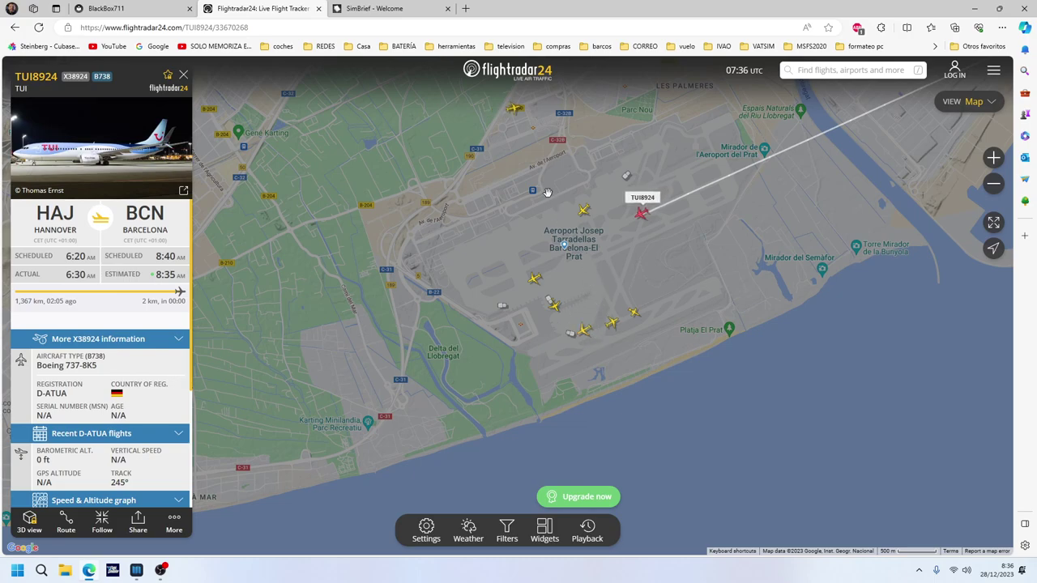
left_click(581, 212)
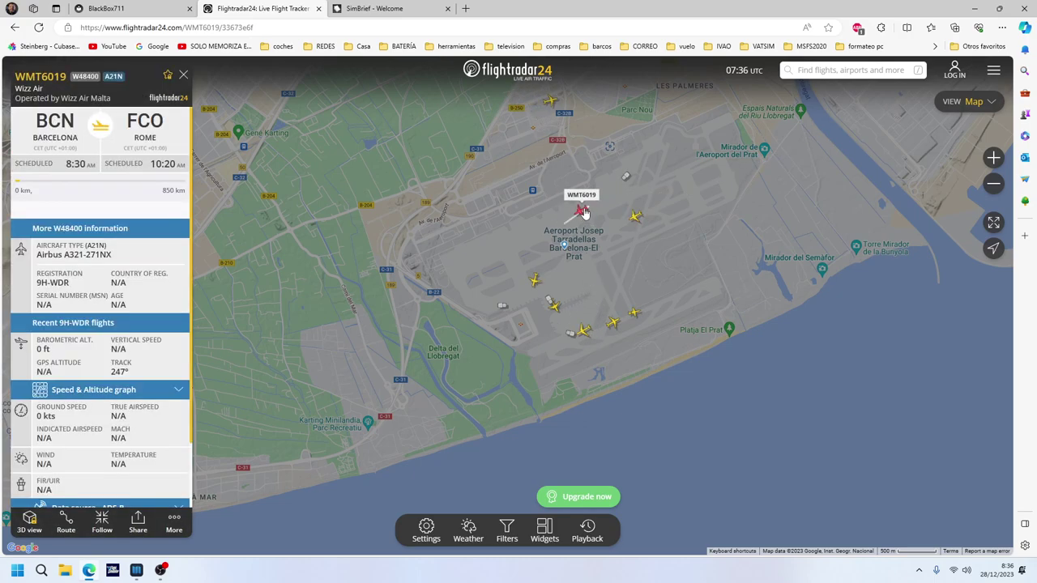
left_click(636, 316)
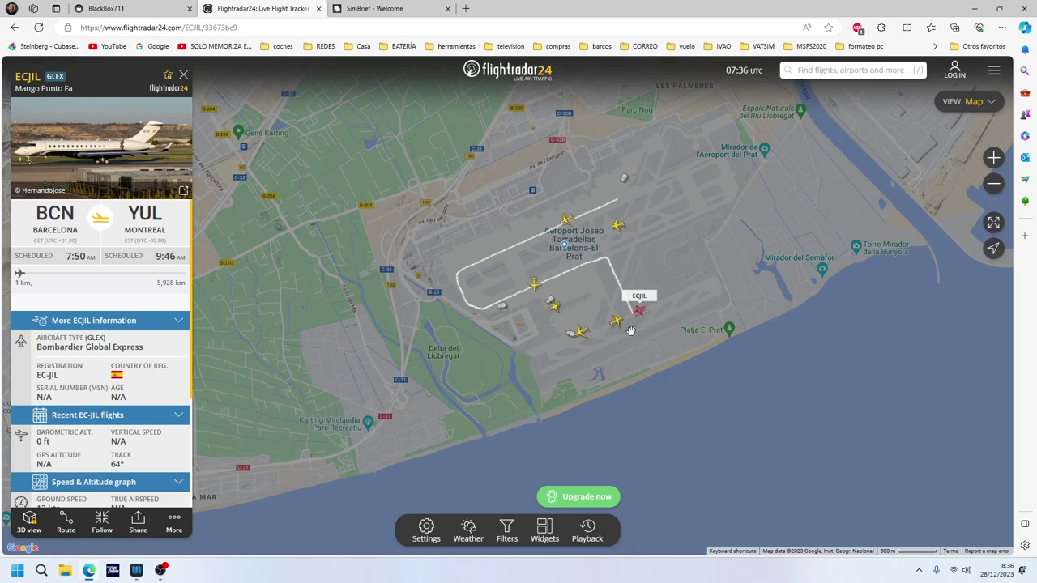
Return to Navigraph Charts and add runway 24L as the departure runway at LEBL.
left_click(369, 10)
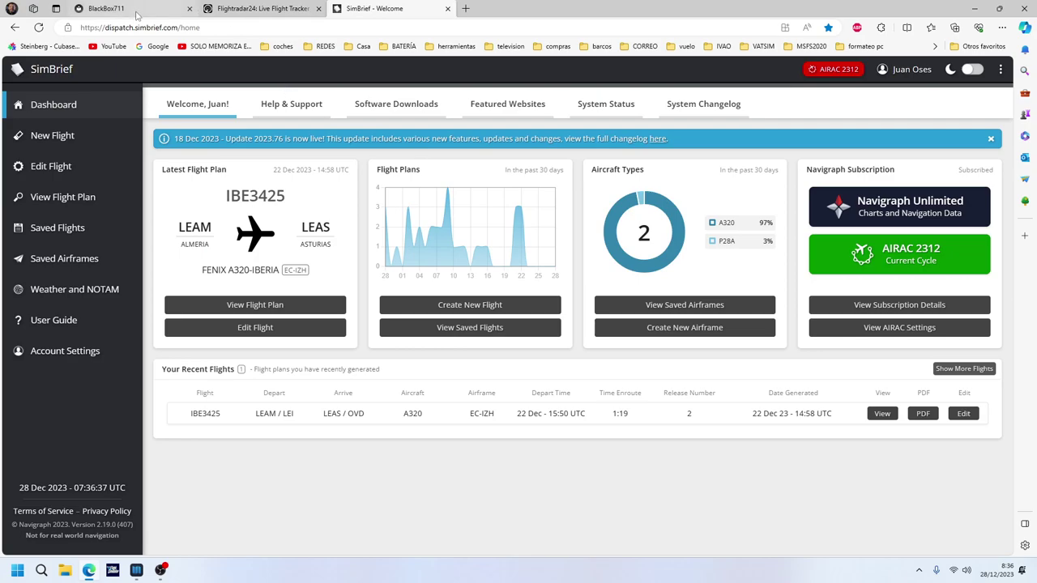
left_click(953, 8)
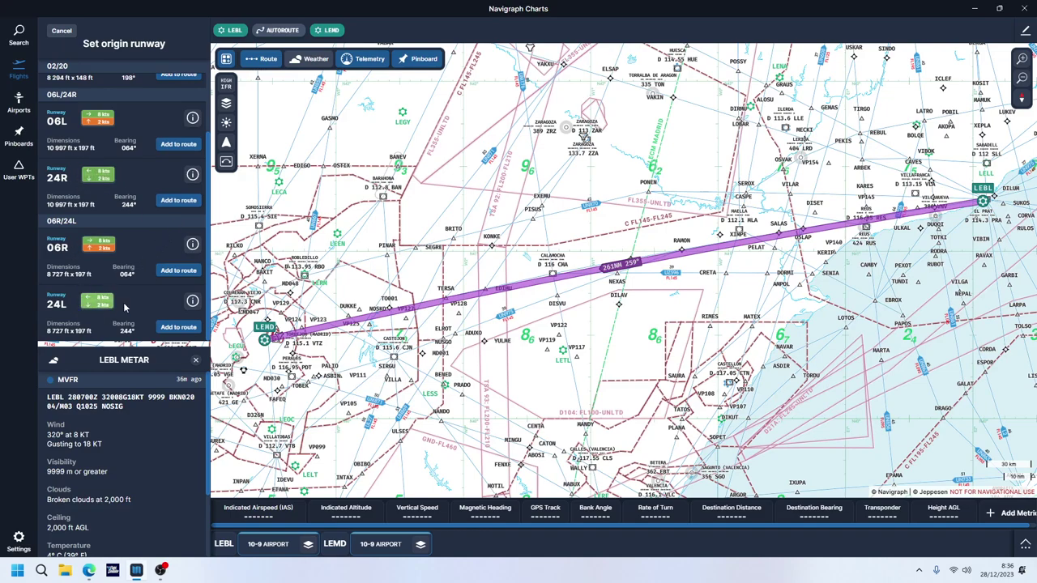
left_click(177, 328)
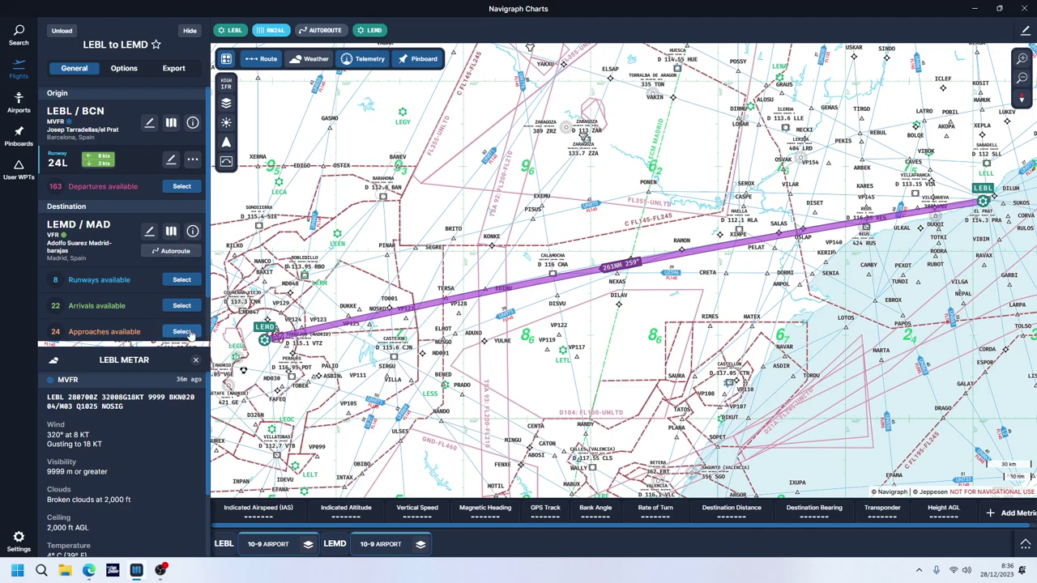
Open the destination runway choices for LEMD and review the wind for each runway.
left_click(182, 281)
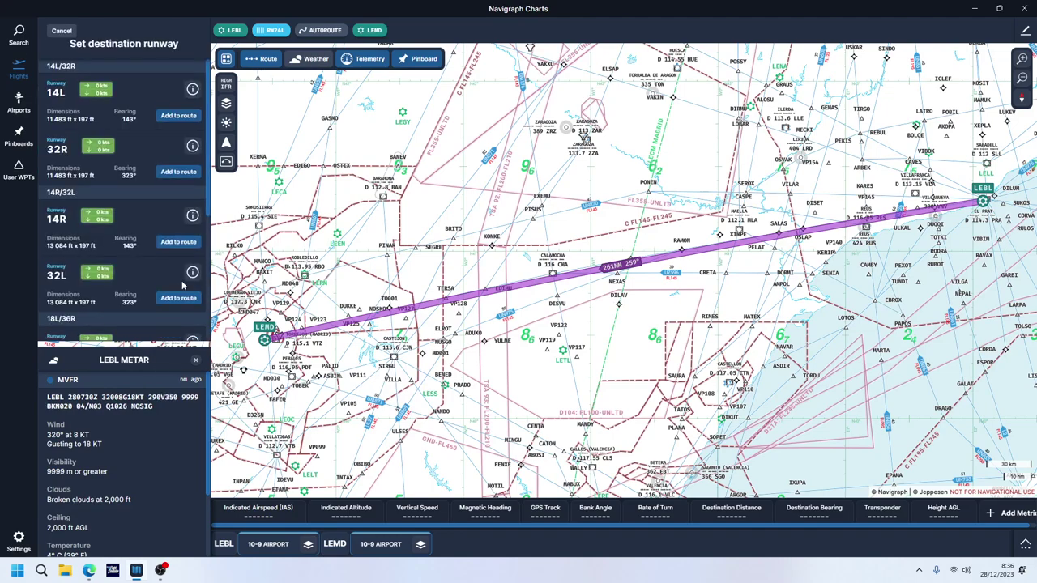
scroll(81, 259, "down", 3)
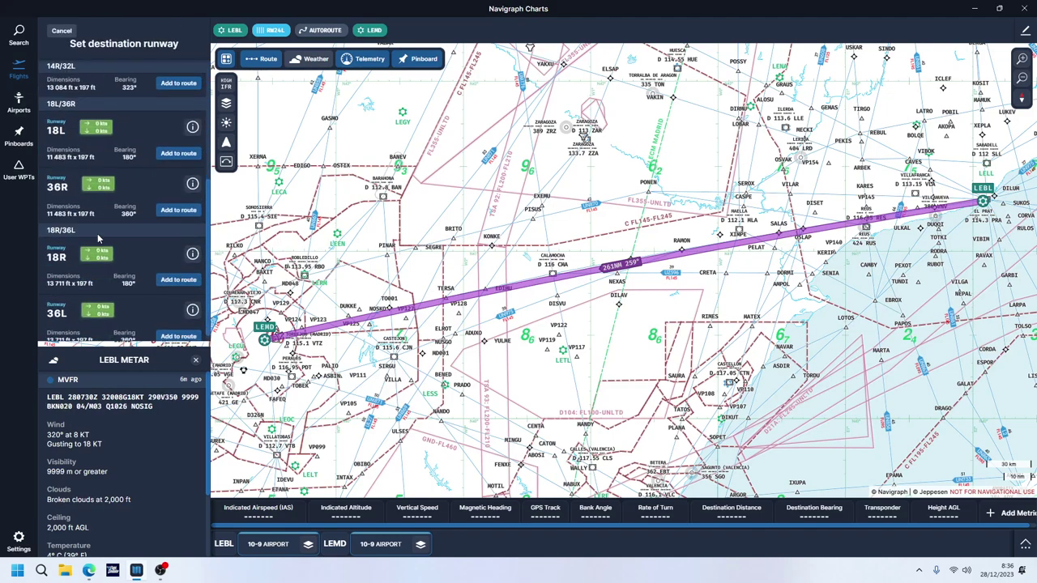
scroll(97, 252, "up", 3)
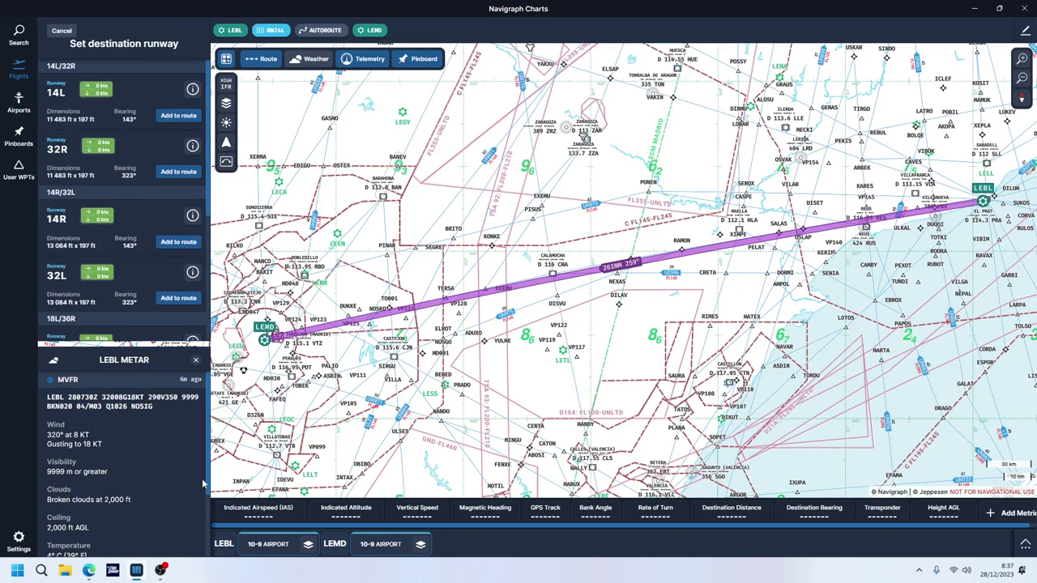
Switch back to Flightradar24 and move the map from Barcelona to a close view of Madrid-Barajas airport.
left_click(89, 571)
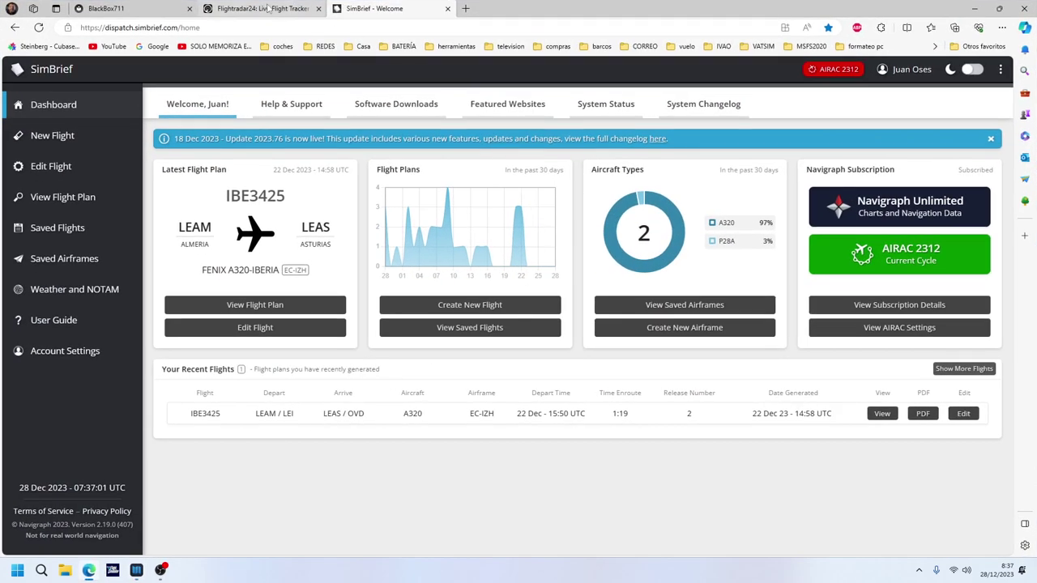
left_click(268, 10)
scroll(505, 310, "down", 4)
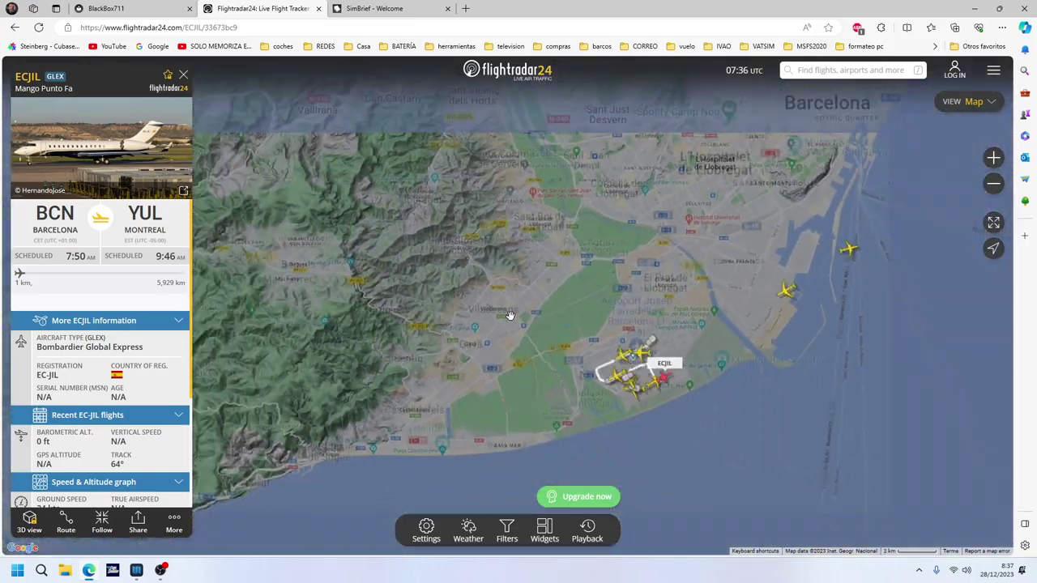
left_click_drag(350, 309, 406, 351)
scroll(469, 340, "down", 2)
scroll(470, 339, "down", 2)
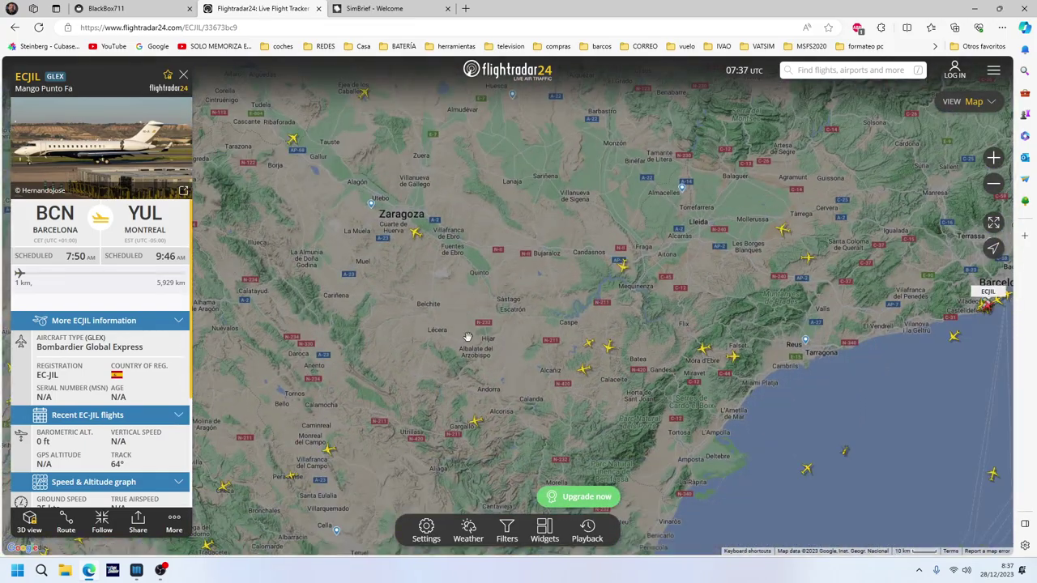
scroll(449, 334, "down", 2)
left_click_drag(450, 334, 551, 381)
scroll(560, 373, "up", 4)
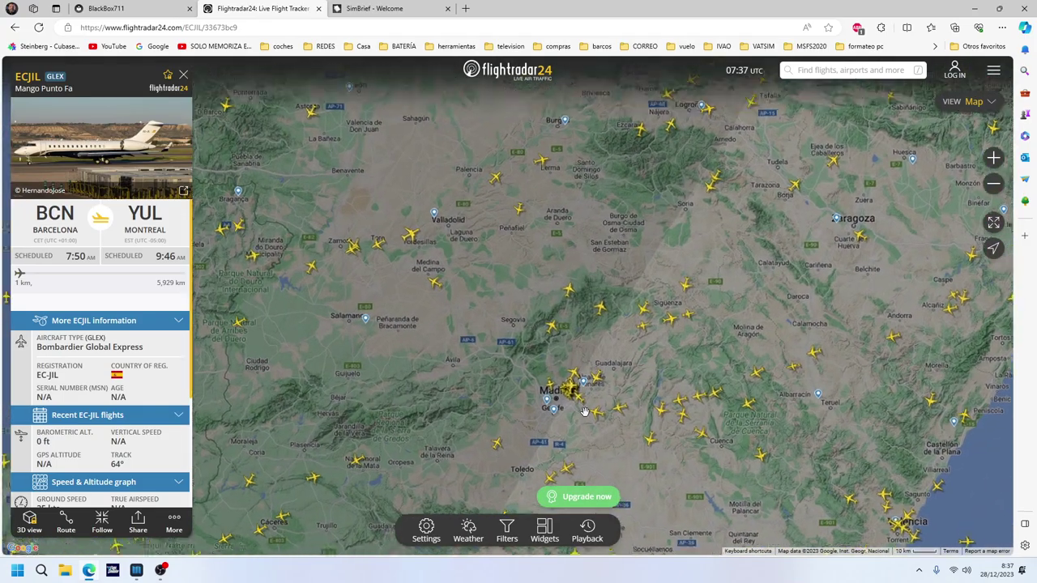
scroll(565, 360, "up", 1)
scroll(565, 360, "up", 2)
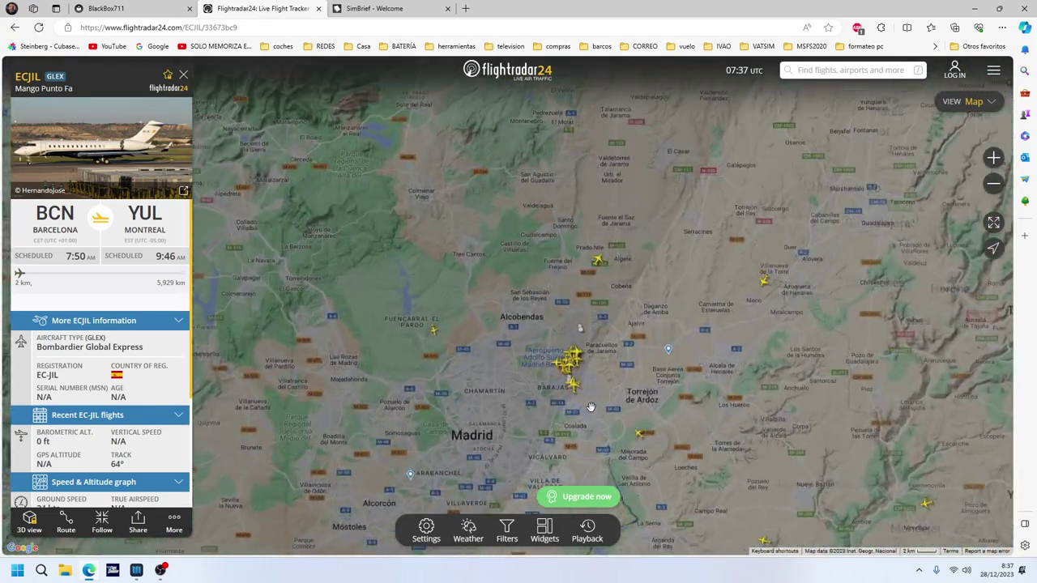
Inspect flights VLG3QQ, EZS58GL and AVA027 around Madrid-Barajas to check which runways are in use.
left_click(693, 460)
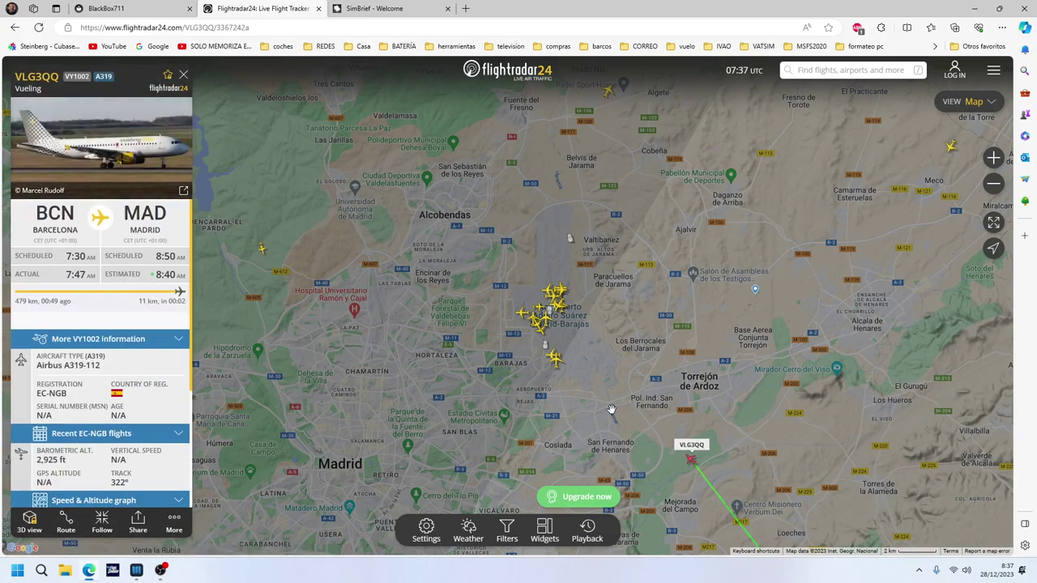
scroll(592, 359, "up", 2)
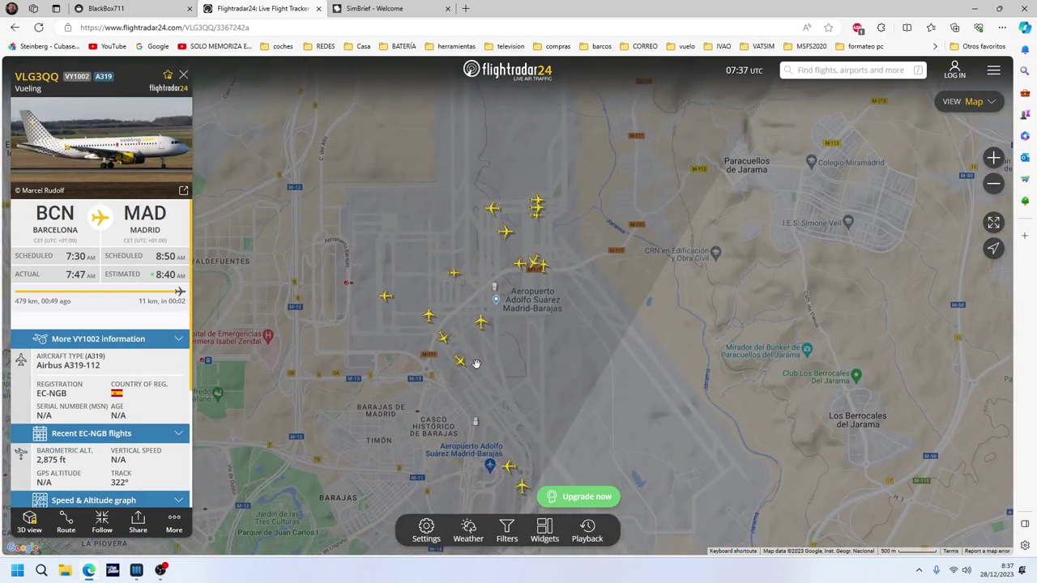
left_click(445, 341)
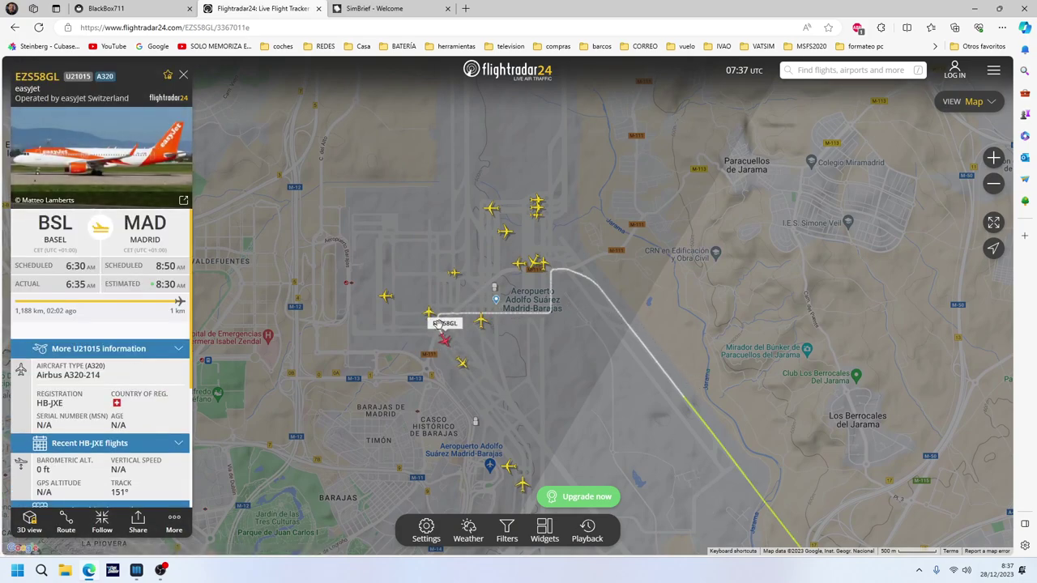
left_click(491, 212)
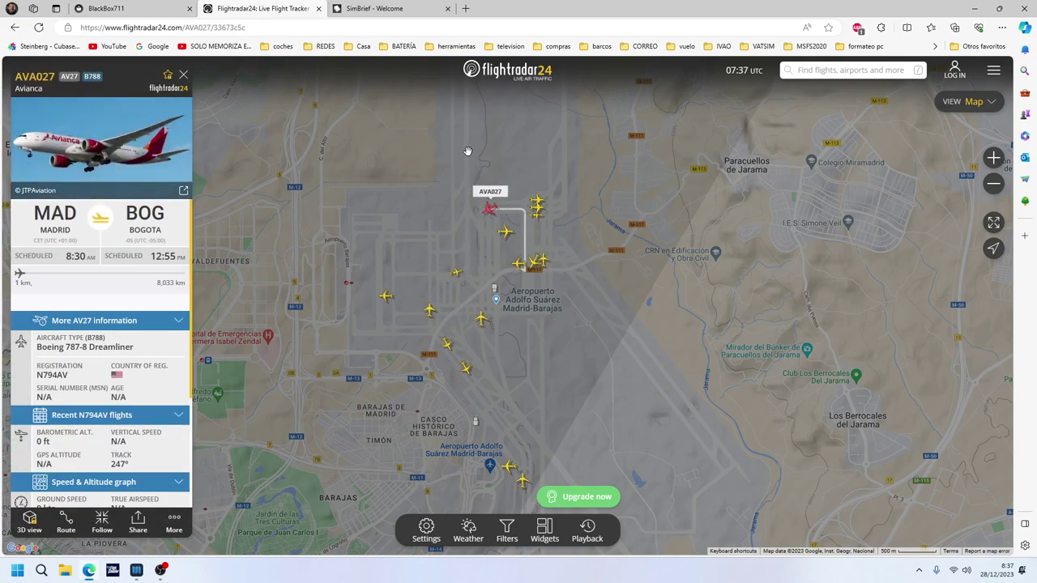
Check flight AEA67YQ at Madrid-Barajas, then switch to Navigraph Charts and add runway 32R as the LEMD destination runway.
left_click(537, 208)
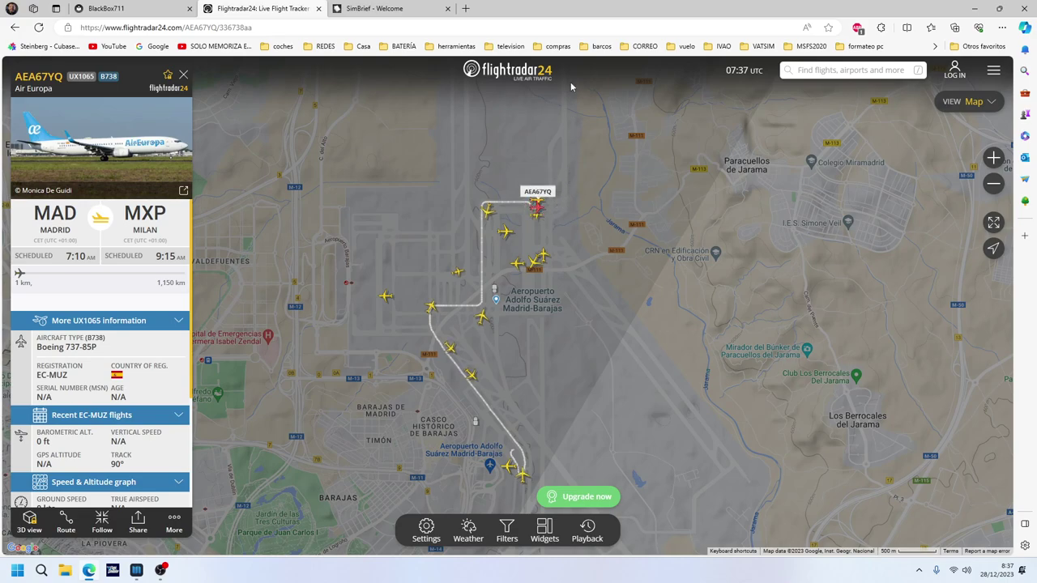
left_click(977, 8)
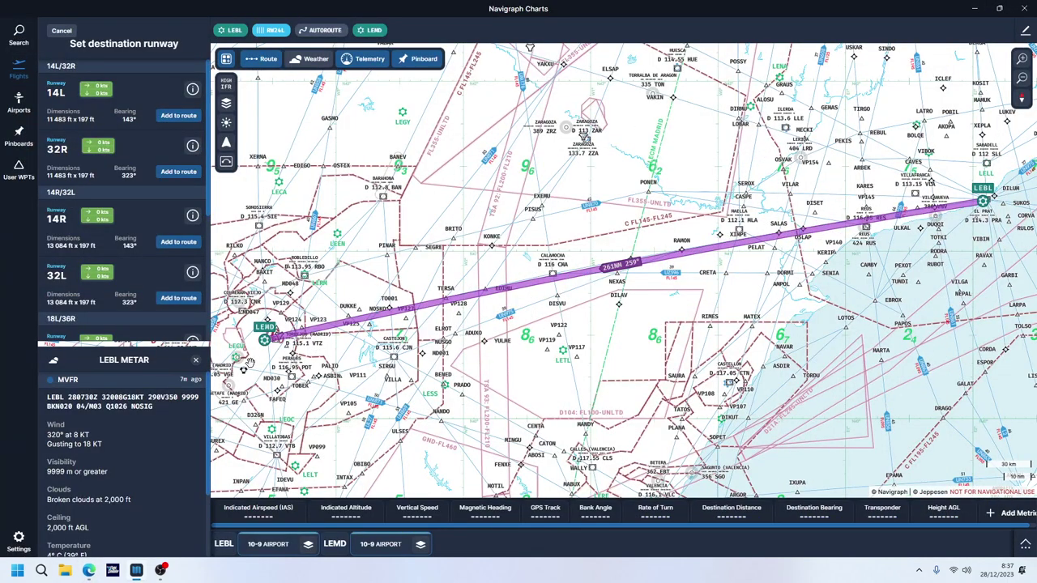
mouse_move(211, 96)
left_mouse_down()
mouse_move(211, 236)
mouse_move(218, 96)
left_mouse_up()
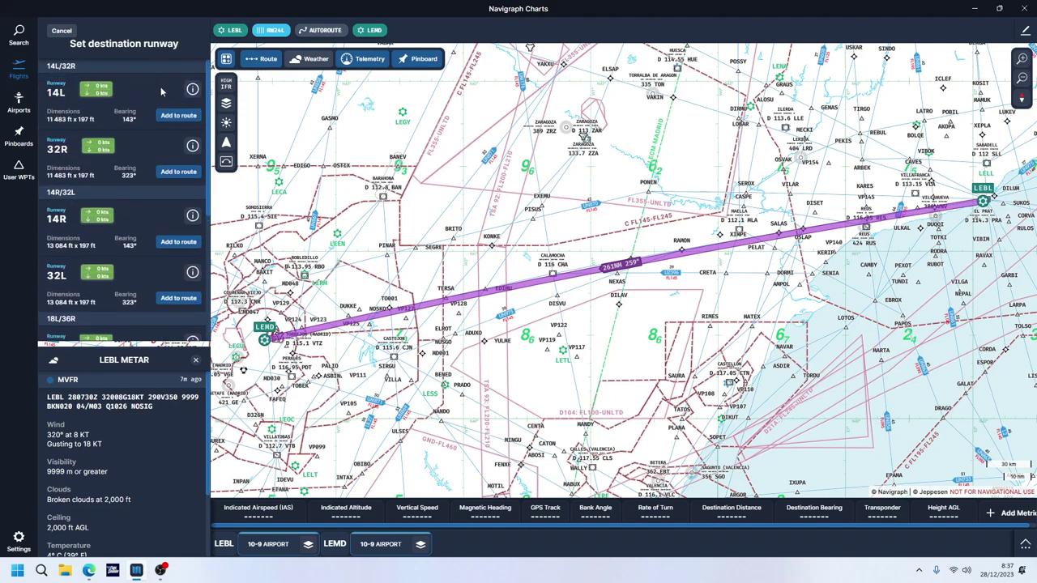
left_click(176, 173)
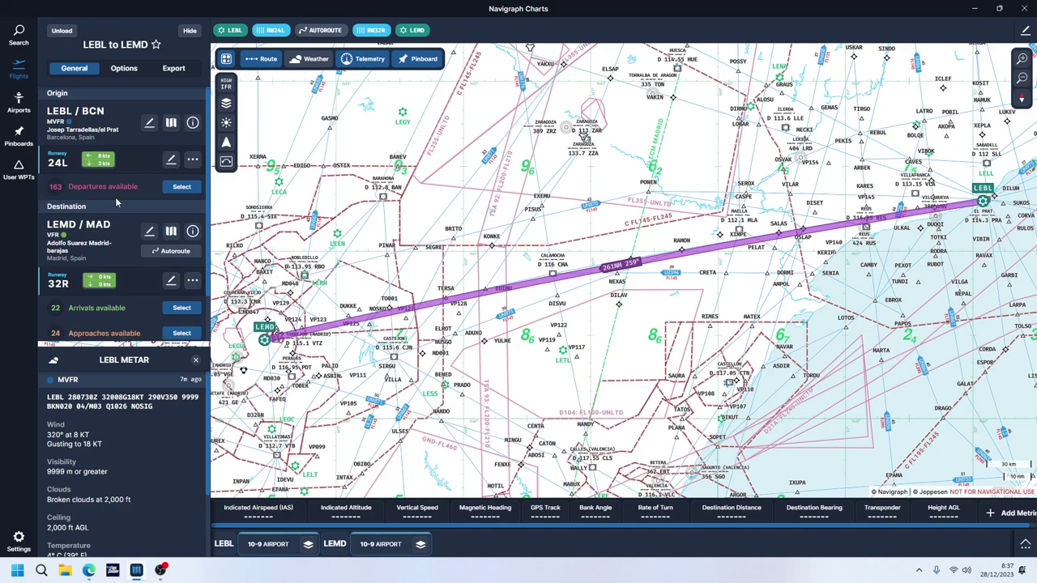
Open the departure choices for runway 24L at LEBL and examine the procedure paths leading west toward Madrid.
left_click(182, 187)
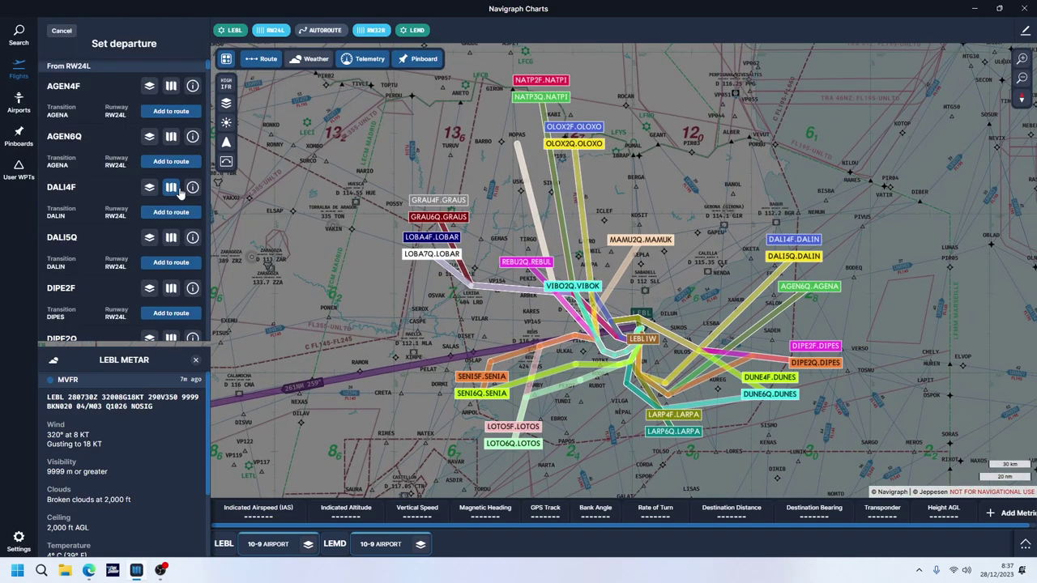
left_click_drag(669, 312, 688, 217)
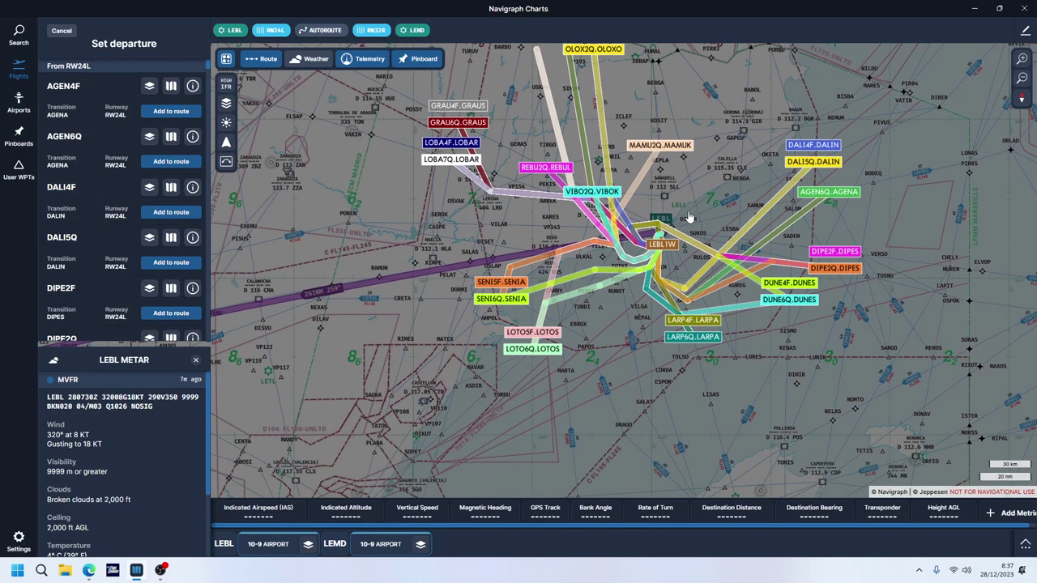
scroll(689, 218, "up", 5)
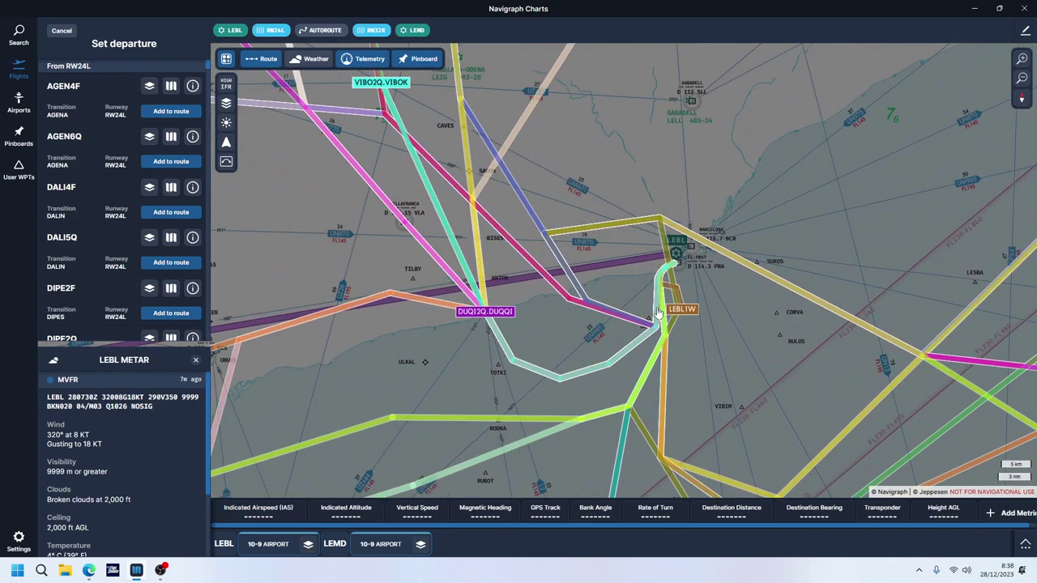
left_click_drag(434, 352, 782, 233)
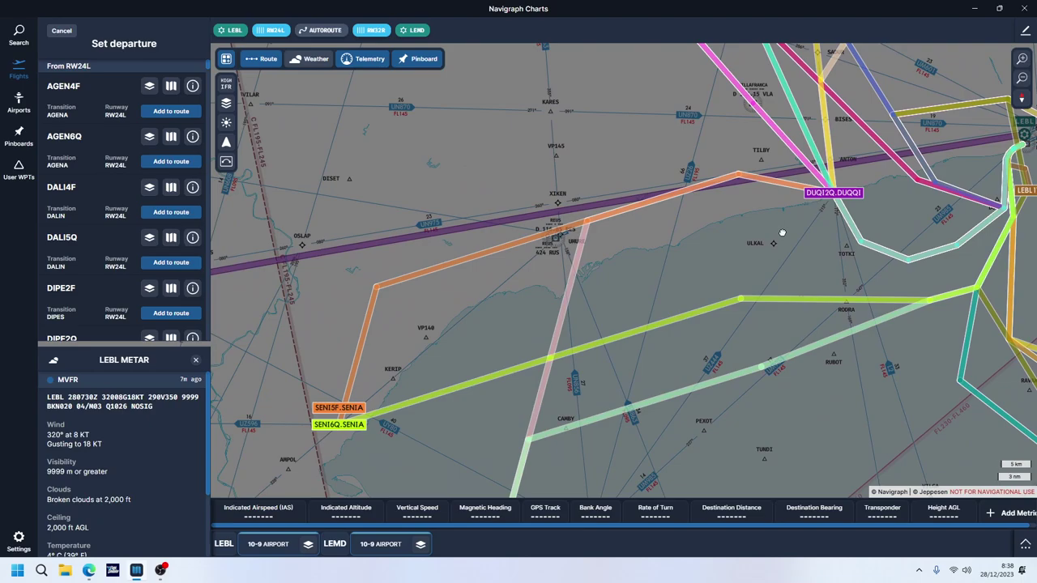
scroll(596, 256, "down", 5)
scroll(594, 267, "down", 3)
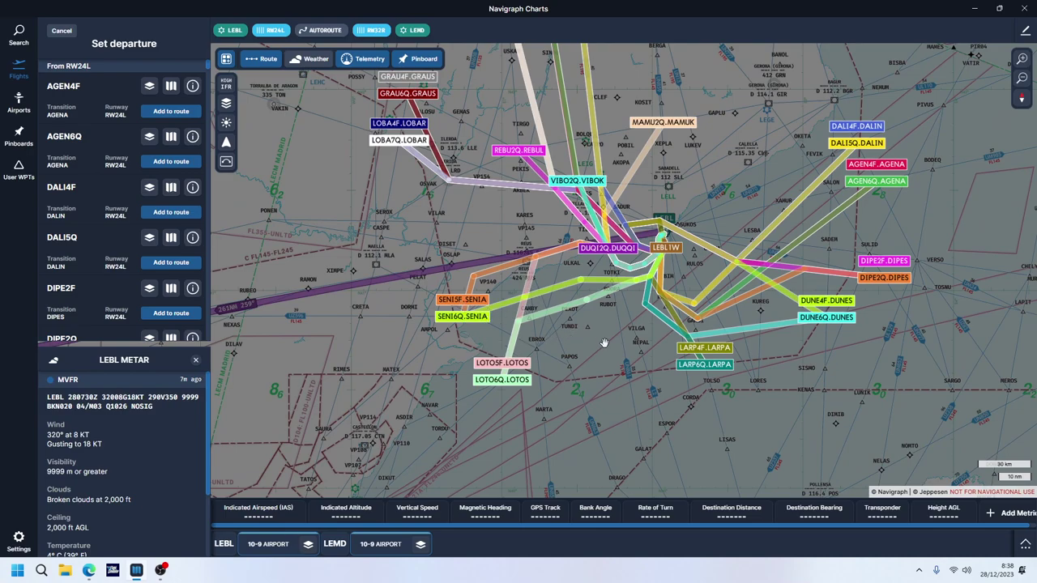
left_click_drag(604, 343, 561, 315)
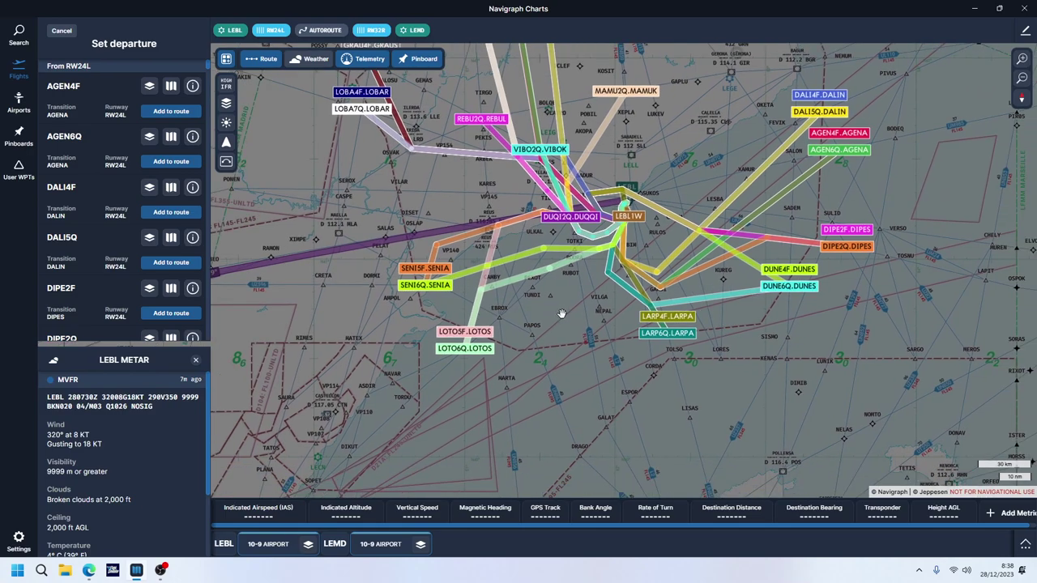
Select departure SENI6Q, trace its path from runway 24L to SENIA, and add it to the route.
left_click(423, 289)
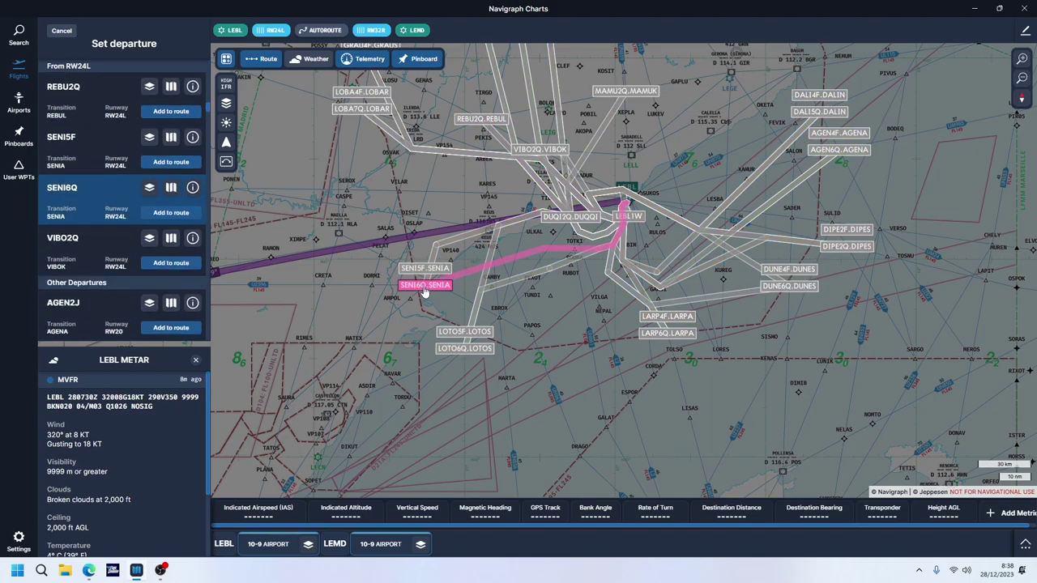
scroll(620, 177, "up", 5)
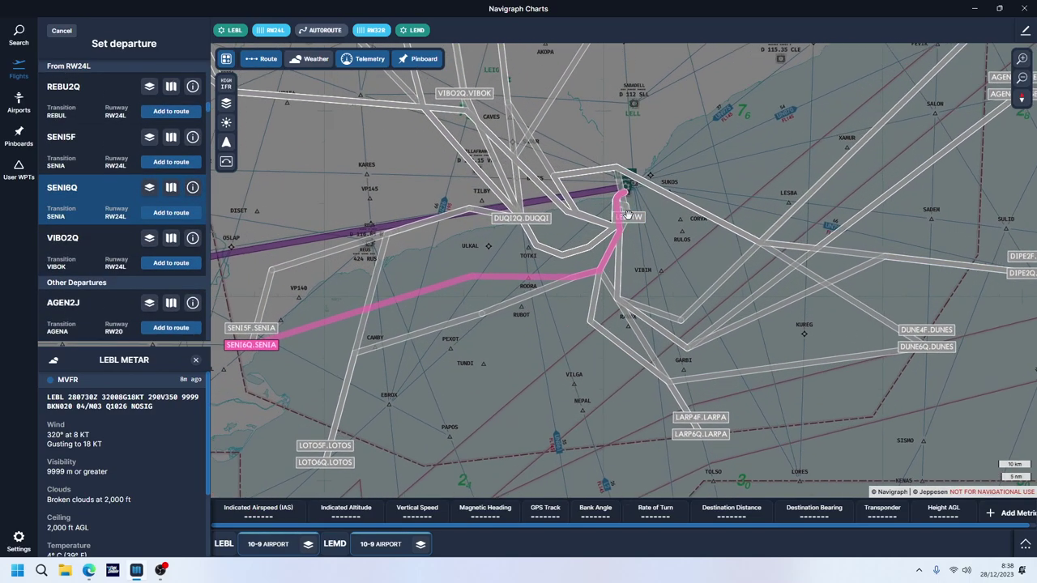
scroll(620, 176, "up", 3)
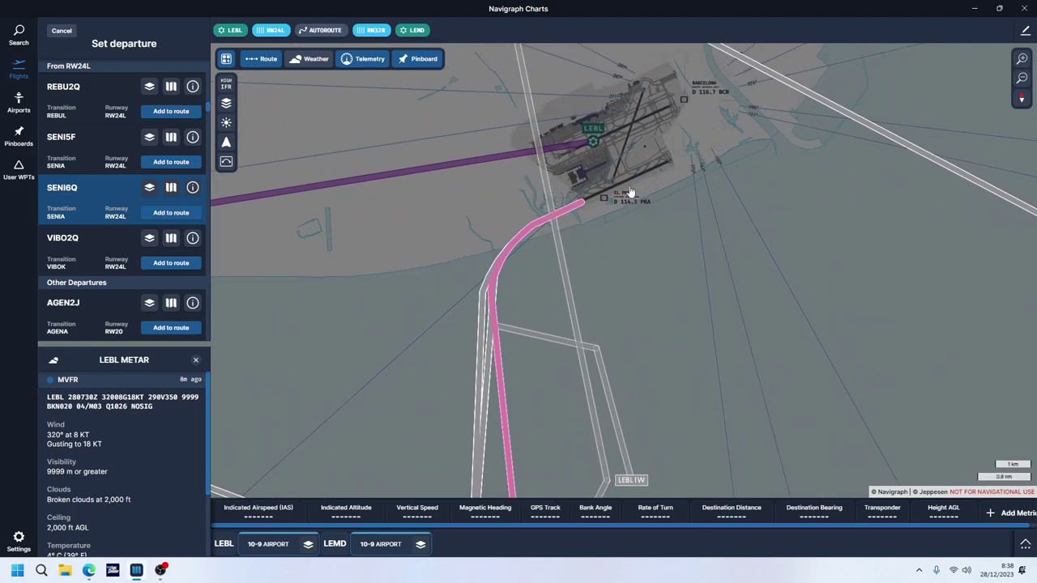
scroll(512, 276, "down", 3)
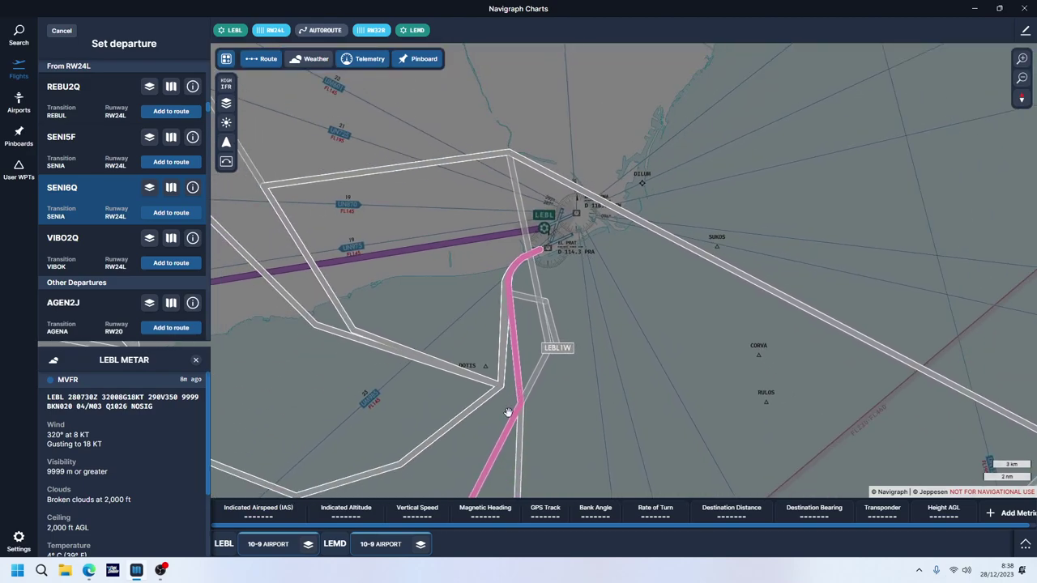
left_click_drag(509, 413, 646, 132)
scroll(518, 316, "down", 3)
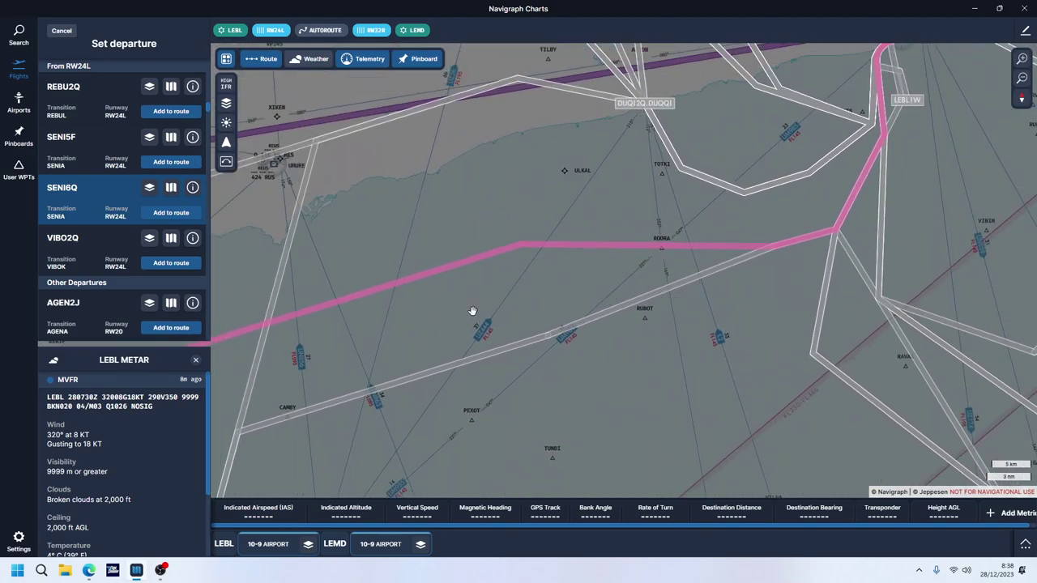
left_click_drag(332, 348, 643, 283)
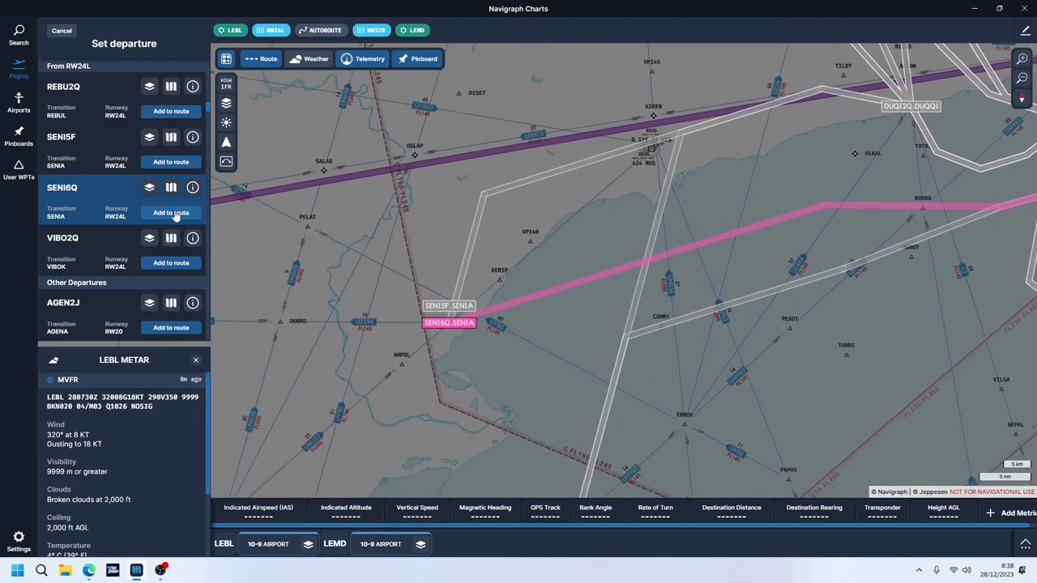
left_click(174, 213)
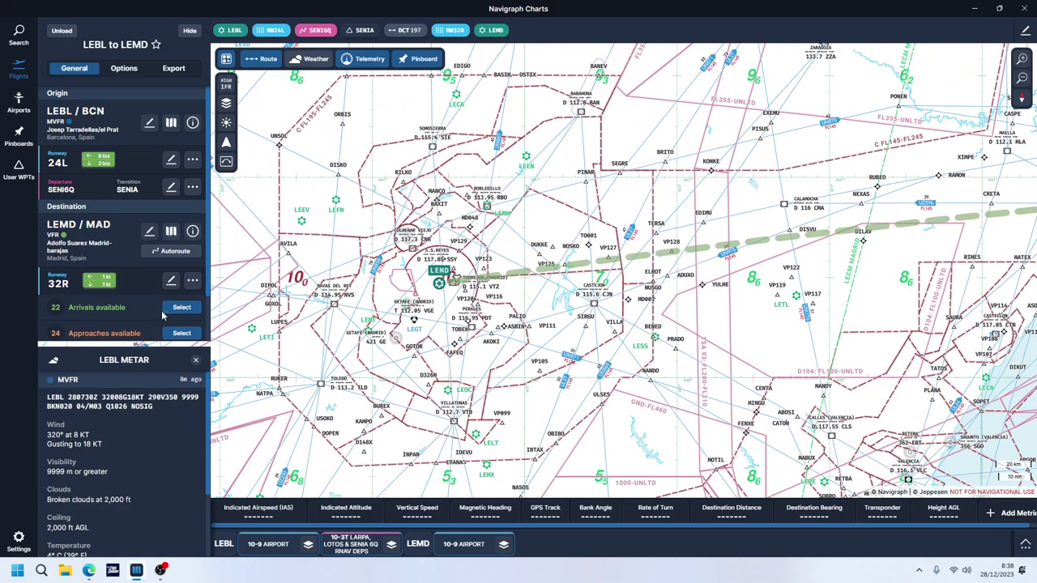
Compare the arrivals to runway 32R at LEMD and add PRAD3D with the PRADO transition to the route.
left_click(180, 311)
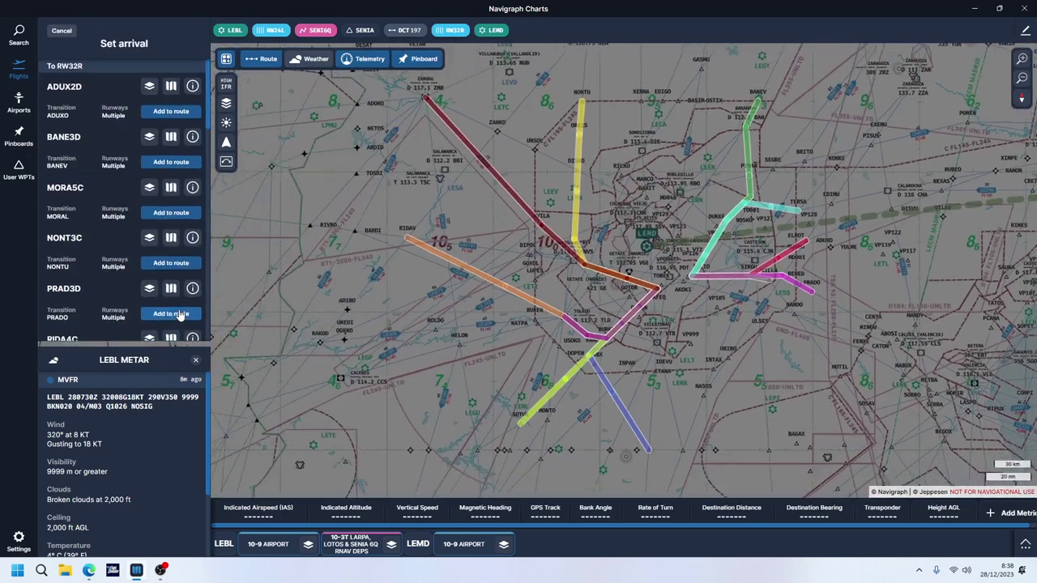
left_click_drag(818, 225, 581, 302)
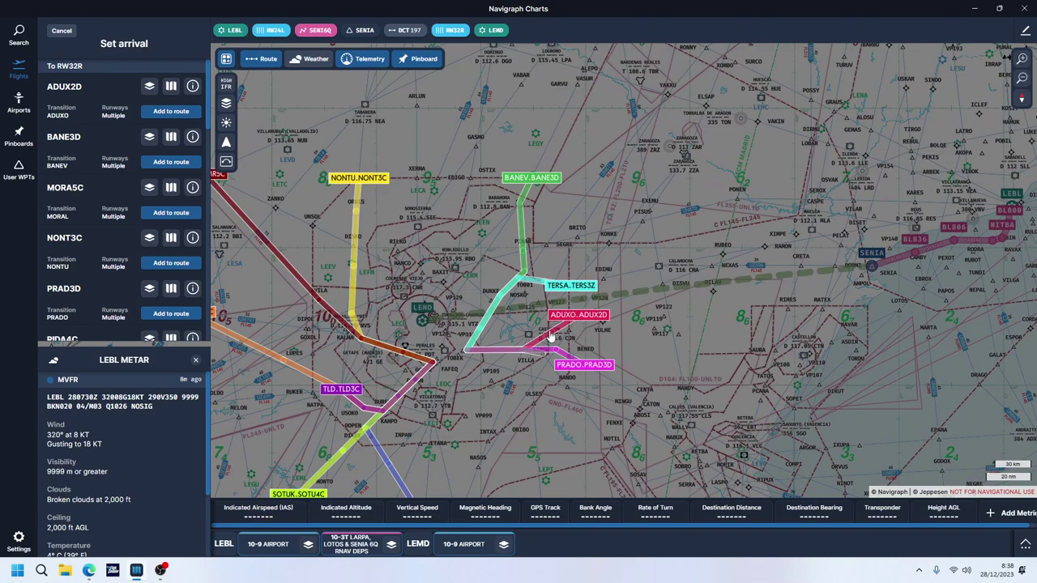
scroll(556, 338, "up", 5)
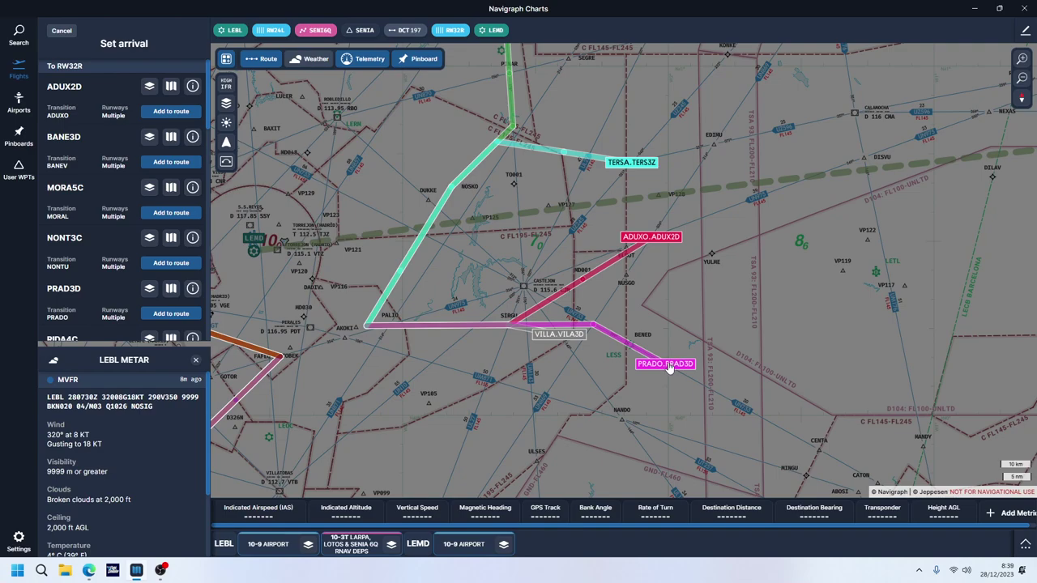
left_click(669, 367)
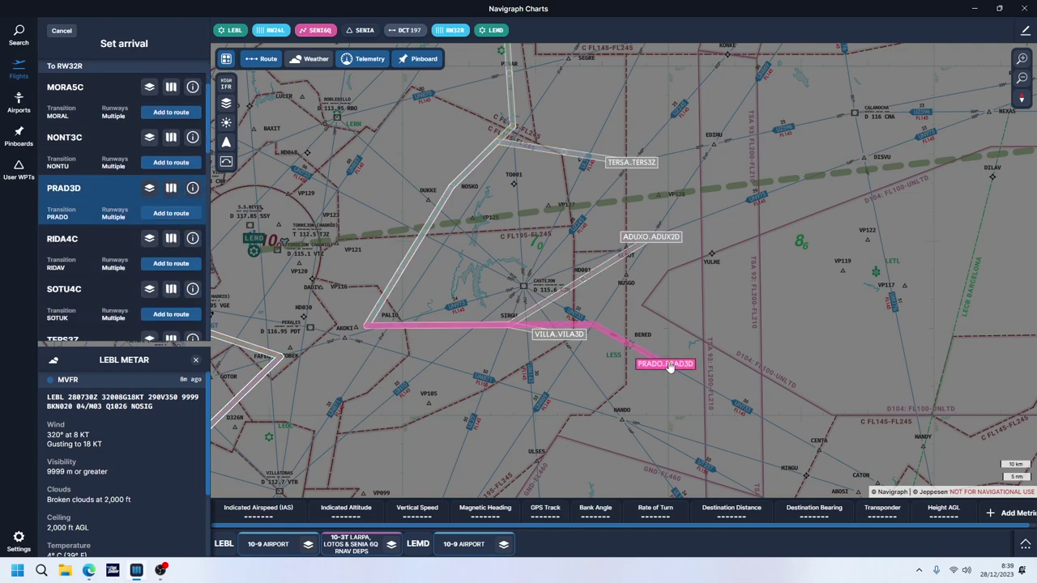
left_click(171, 214)
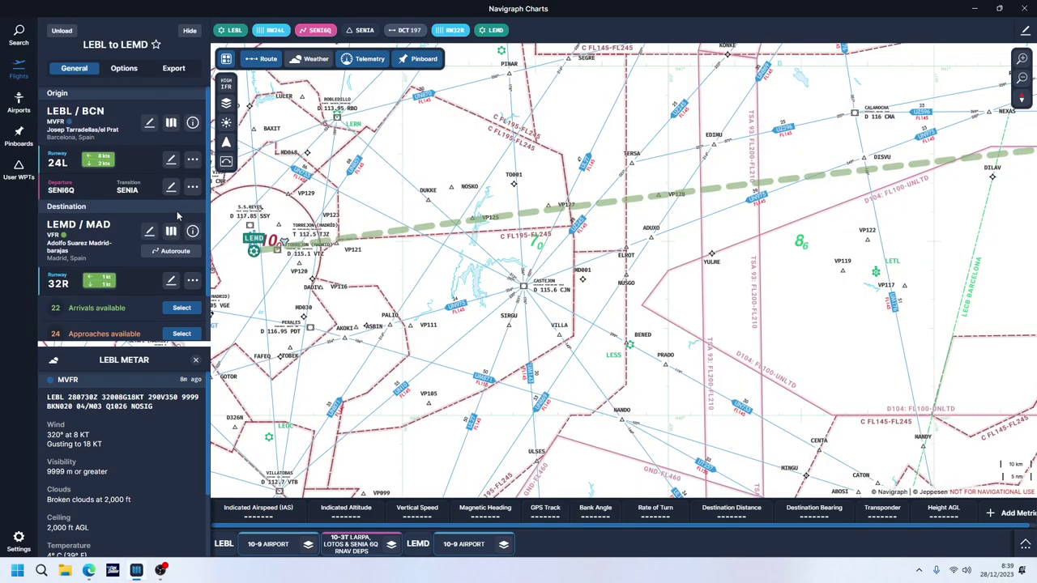
scroll(735, 331, "down", 3)
left_click_drag(848, 348, 717, 367)
scroll(716, 367, "down", 3)
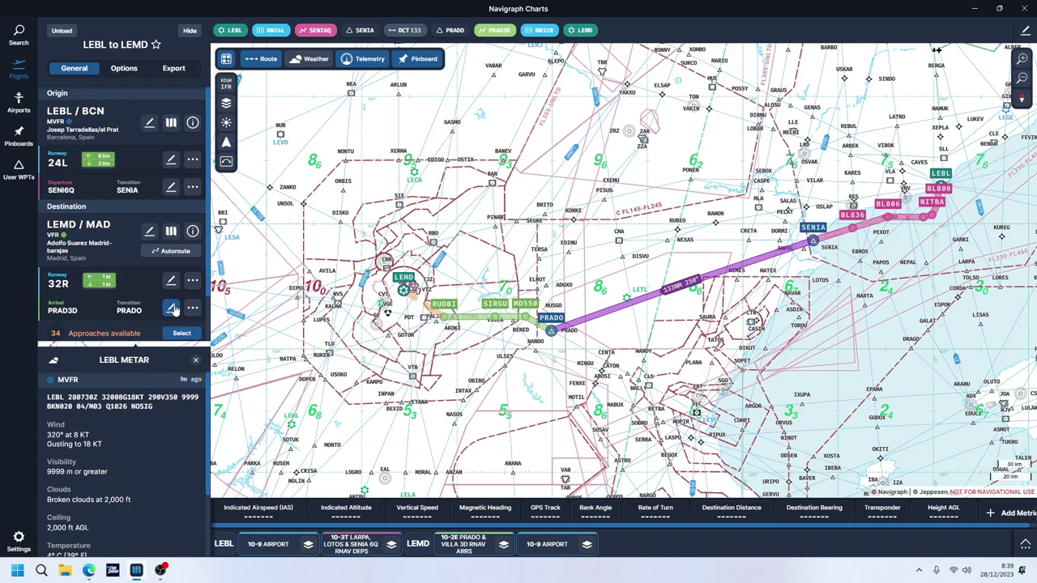
Review the LEMD approaches for runway 32R and add ILS Z RWY 32R with the RUDBI transition to the route.
scroll(137, 332, "down", 1)
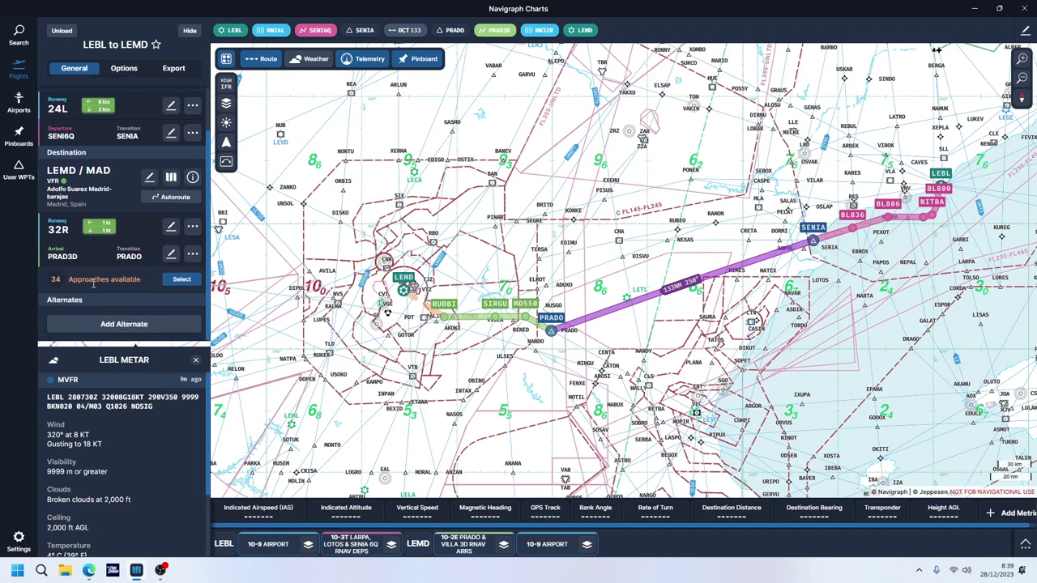
left_click(181, 279)
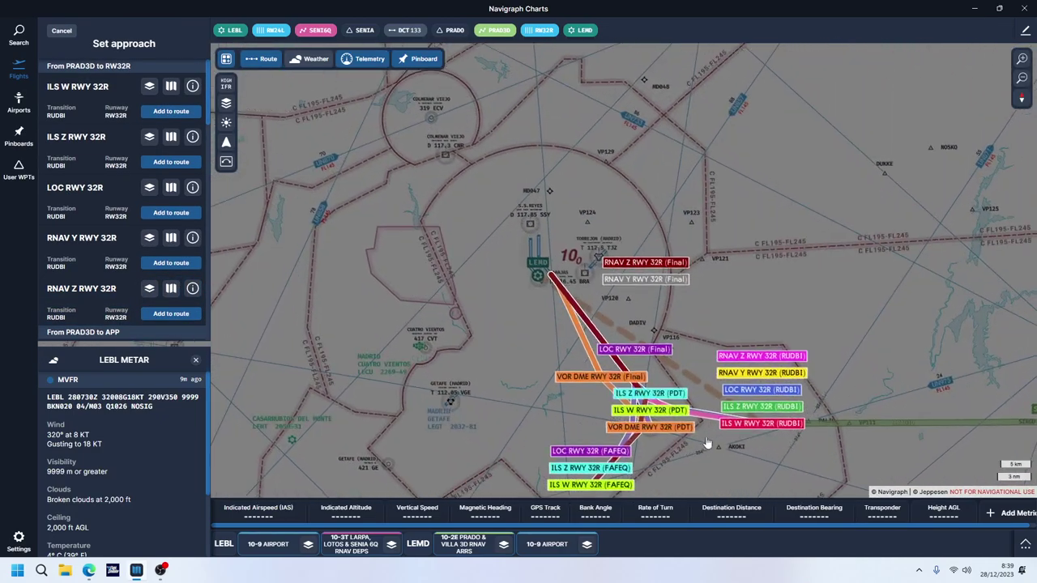
scroll(665, 391, "up", 3)
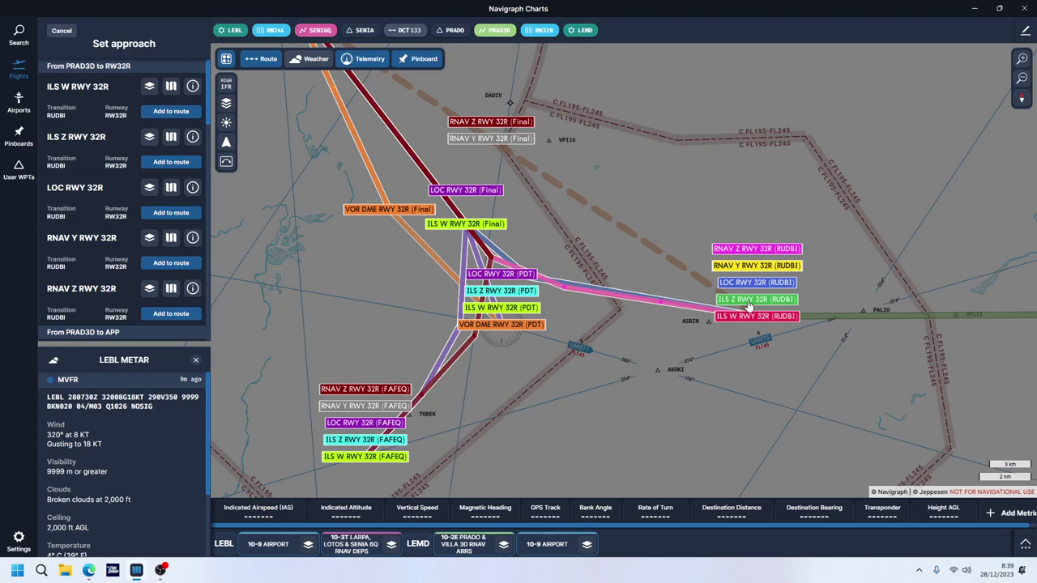
left_click(749, 301)
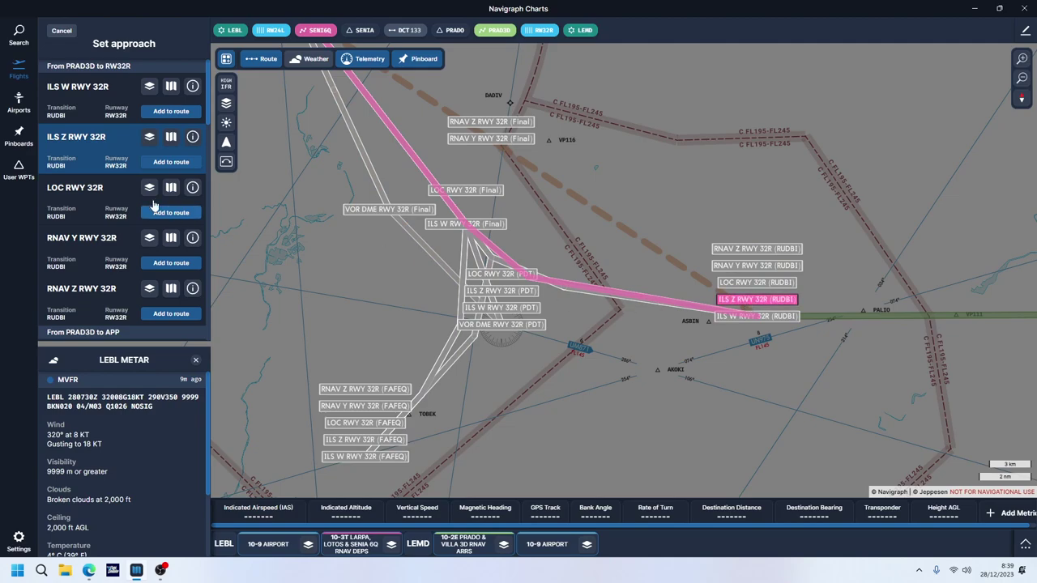
left_click(171, 162)
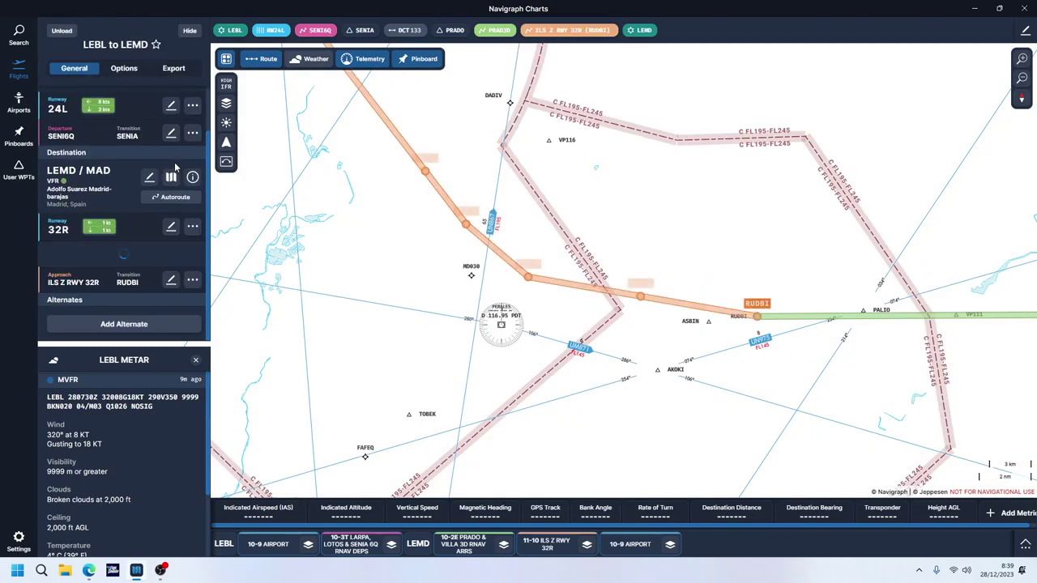
Inspect the details of airway segments UN871 and R10 near Madrid, close them, and view the whole LEBL to LEMD route.
scroll(342, 272, "down", 2)
scroll(397, 345, "down", 4)
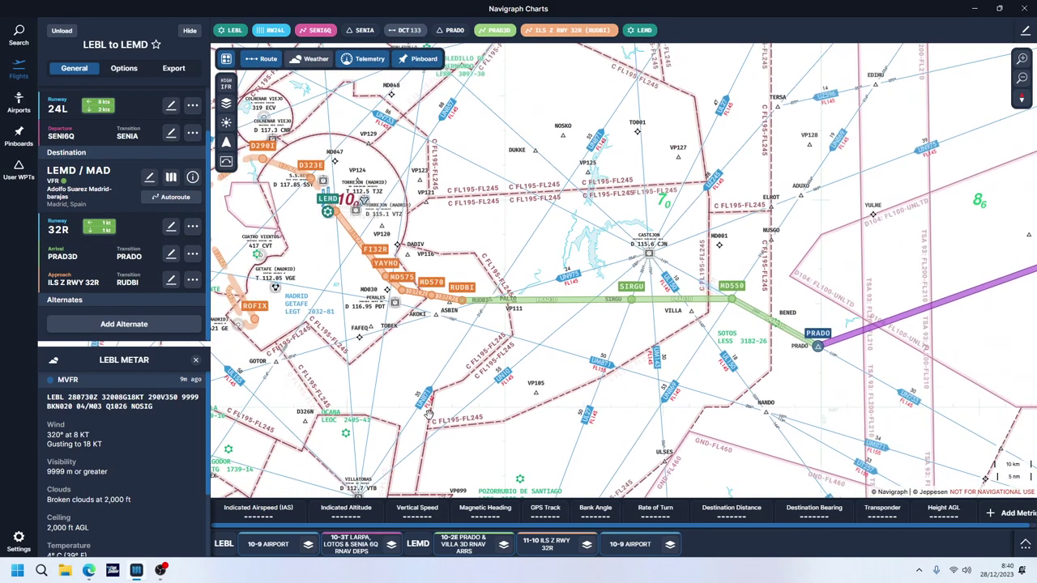
left_click(410, 428)
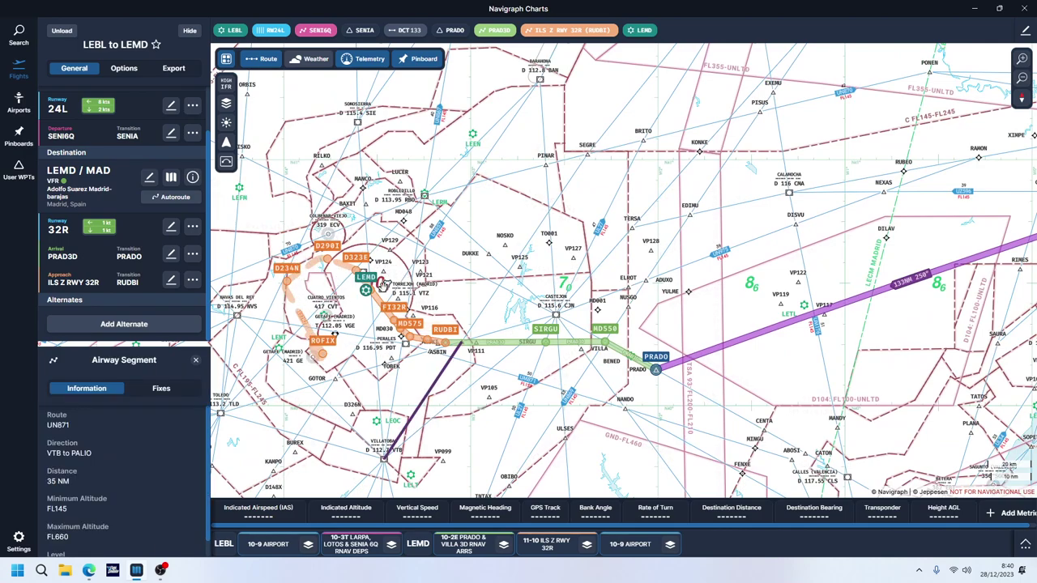
left_click(470, 391)
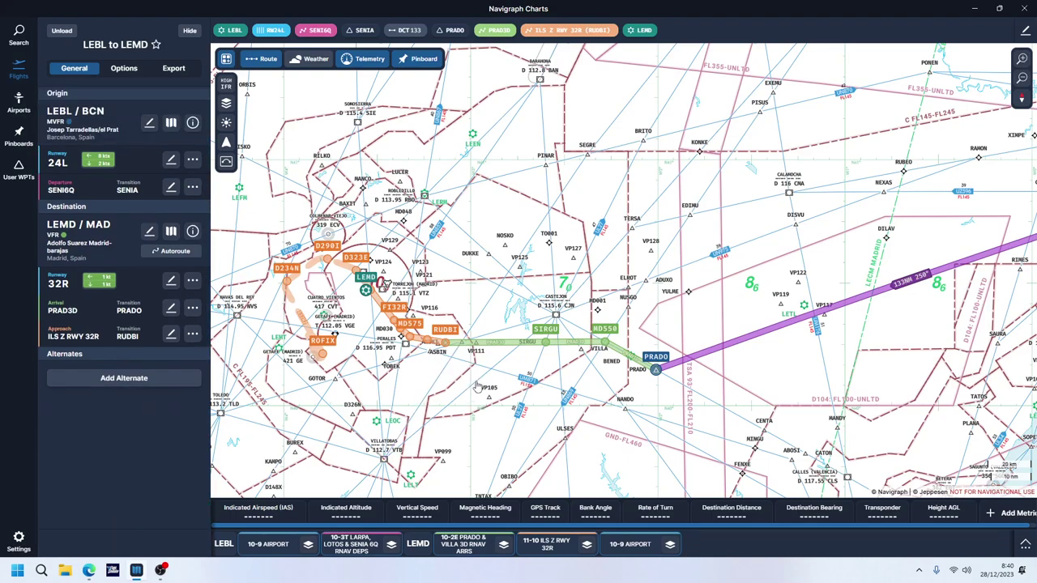
left_click(476, 388)
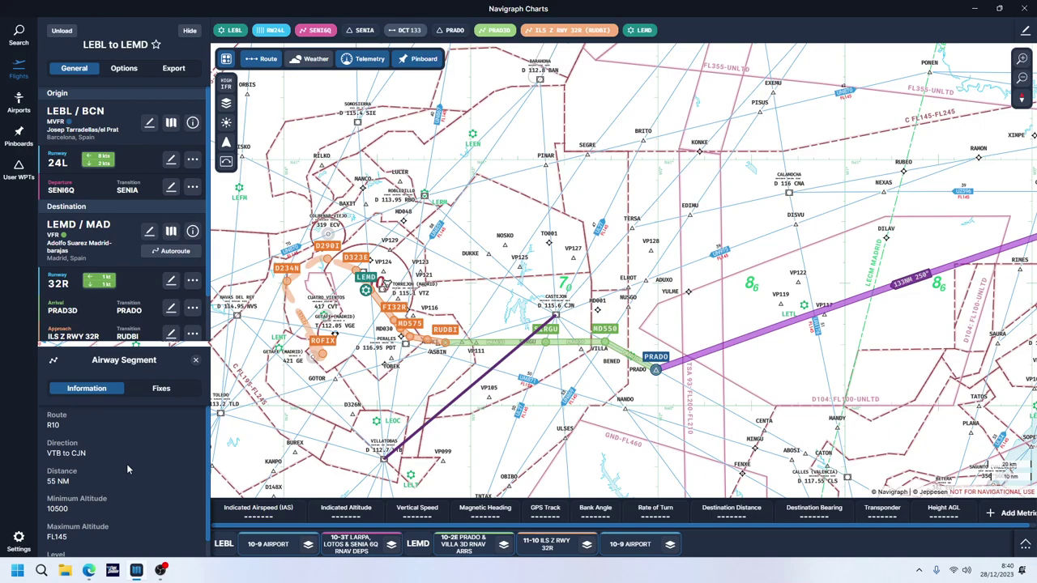
scroll(112, 462, "down", 1)
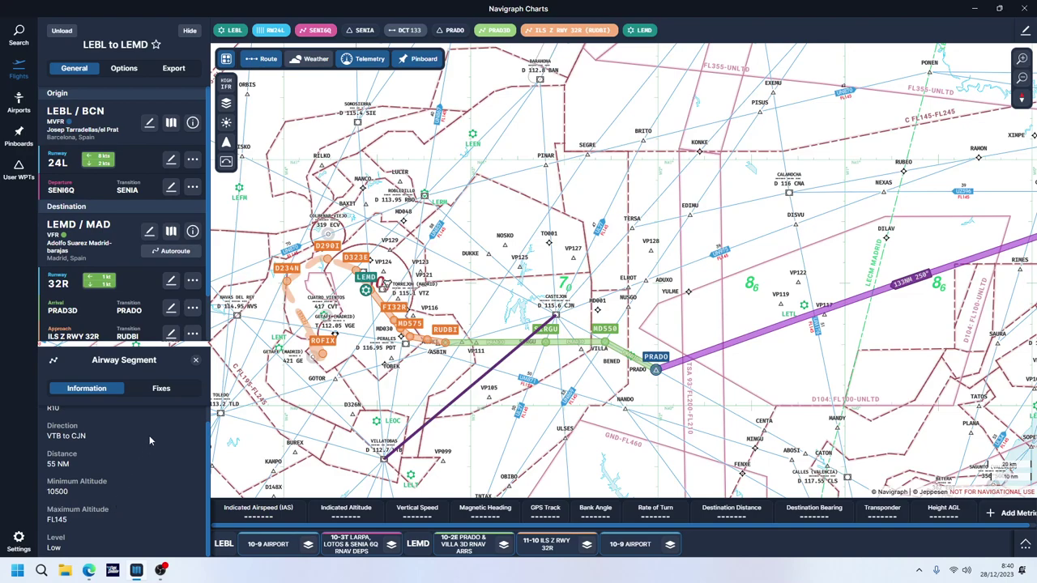
left_click(195, 360)
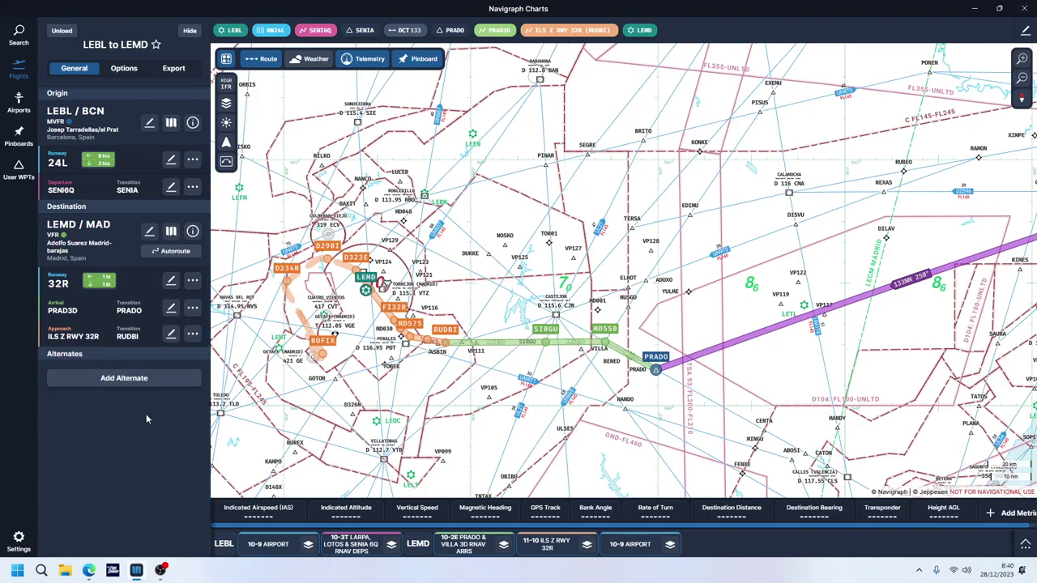
scroll(496, 427, "down", 5)
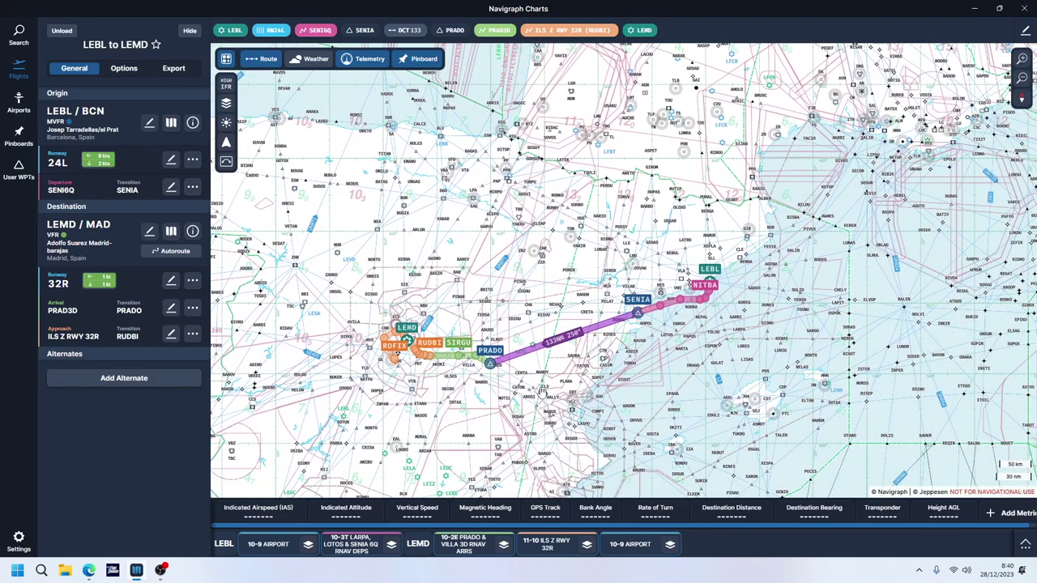
Add LEAB / ABC Albacete to the route as the alternate for the LEBL to LEMD flight.
scroll(537, 380, "up", 2)
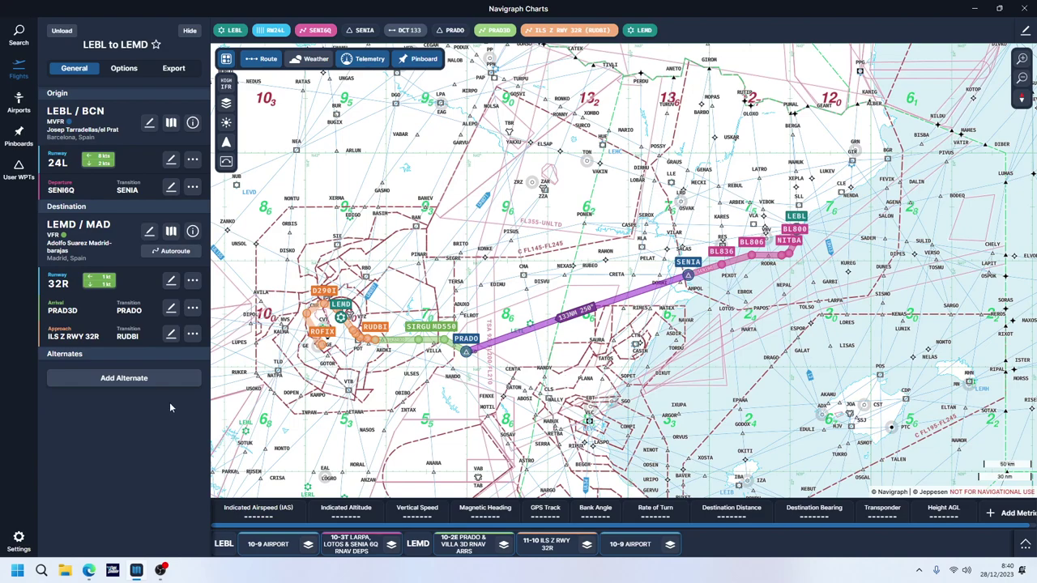
left_click(145, 377)
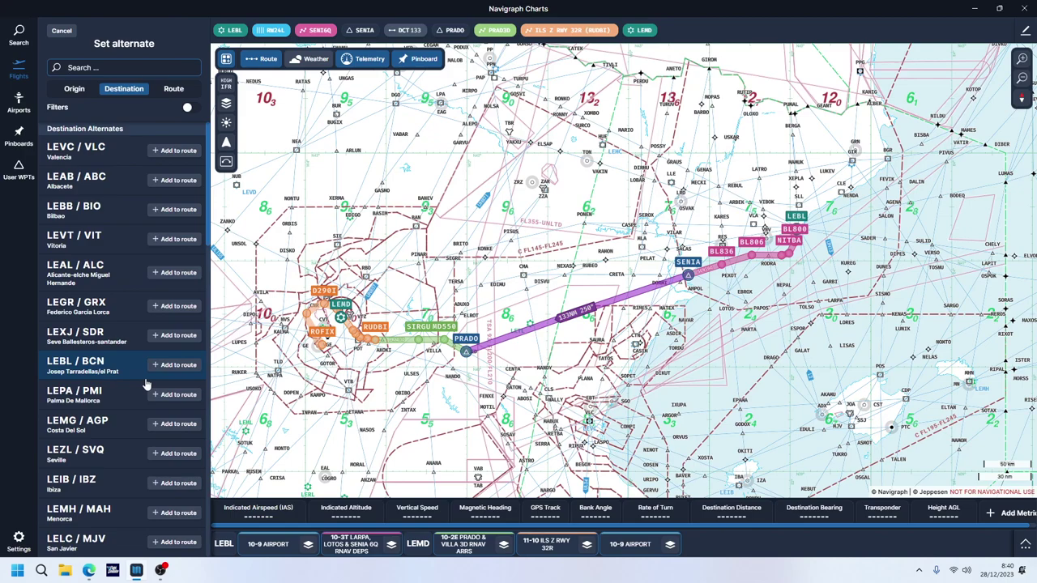
left_click(170, 182)
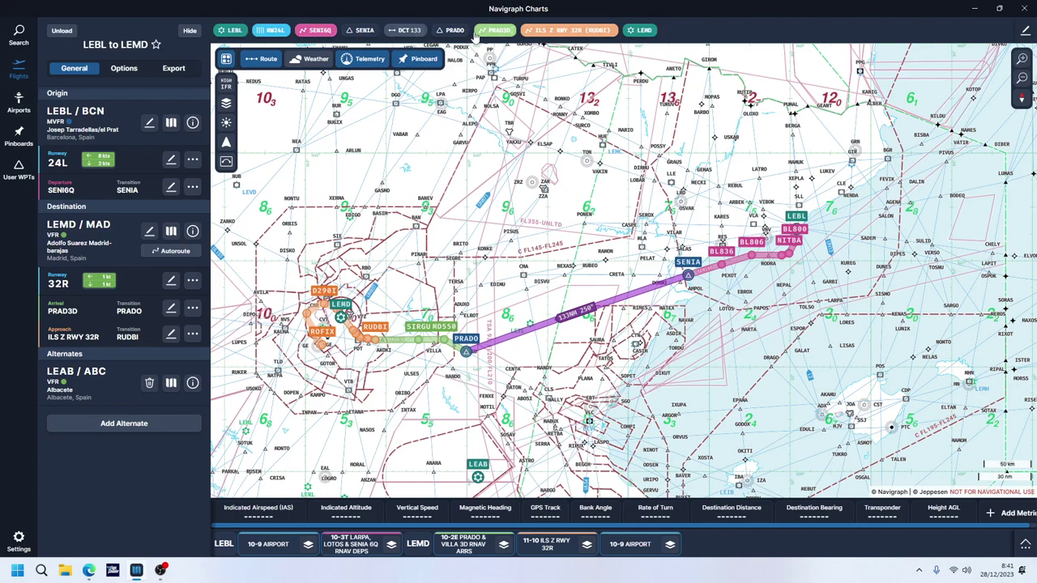
Show the route as text, highlight SENI6Q SENIA DCT PRADO PRAD3D, and minimize Navigraph Charts.
left_click(1025, 30)
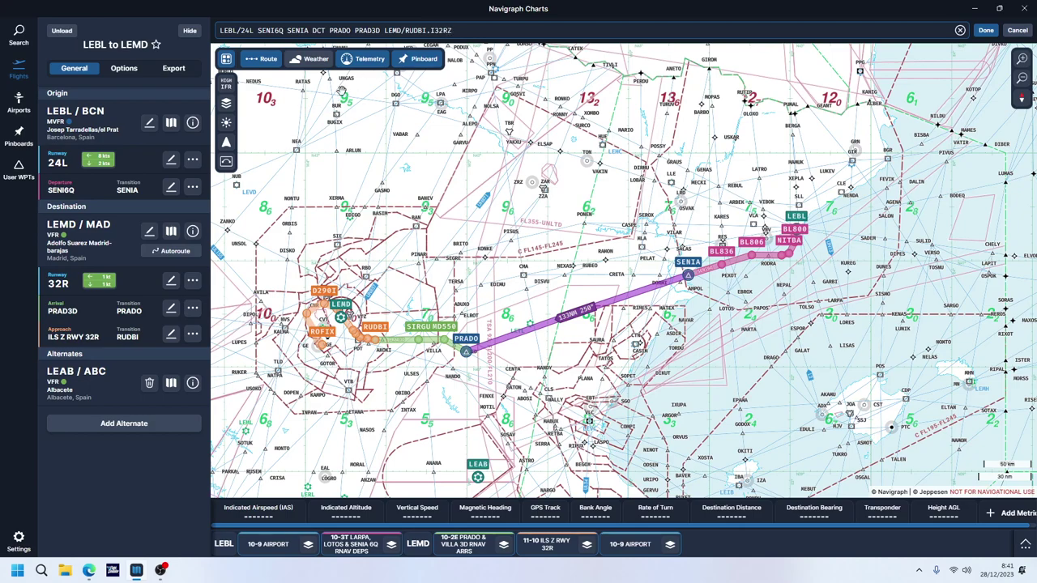
left_click_drag(381, 30, 261, 30)
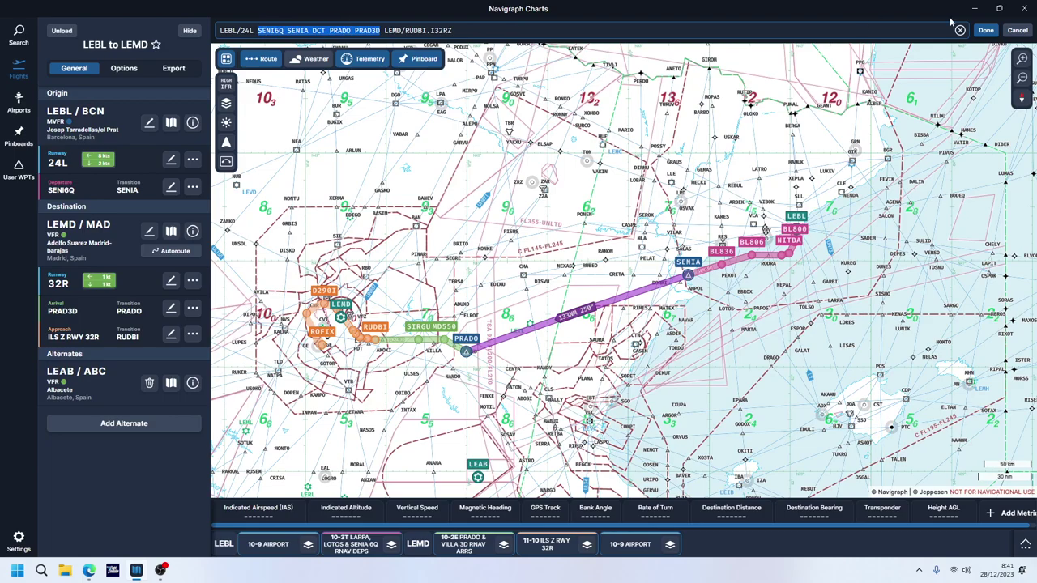
left_click(975, 8)
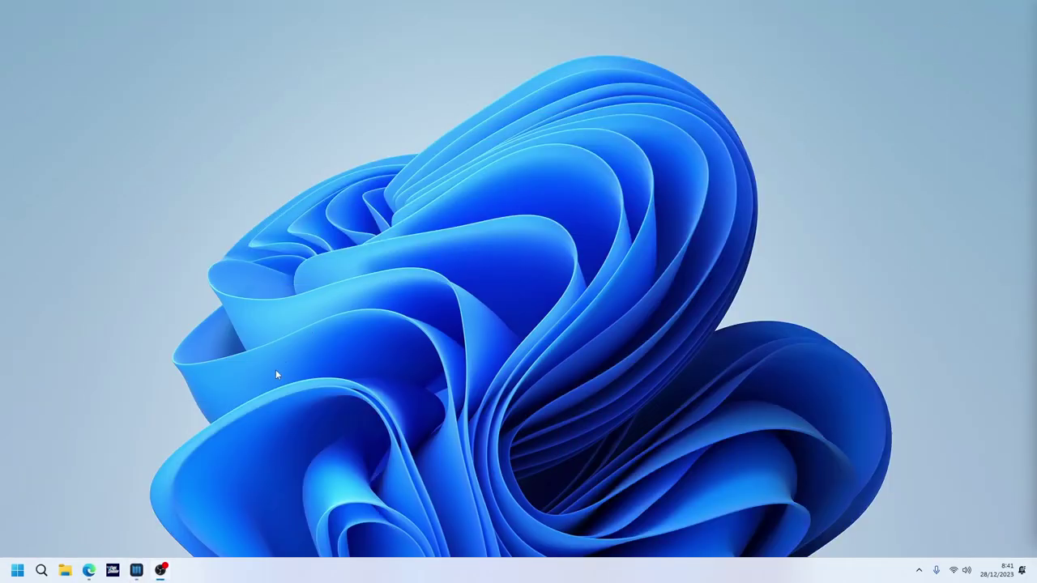
Switch to SimBrief in the Edge browser and start a new flight with IBE as the airline.
left_click(89, 570)
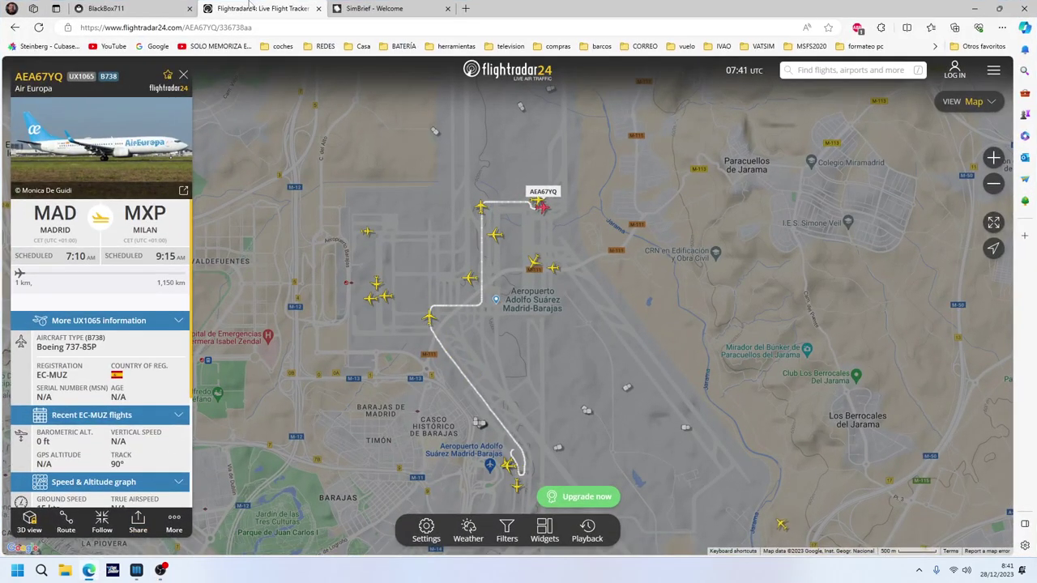
left_click(397, 10)
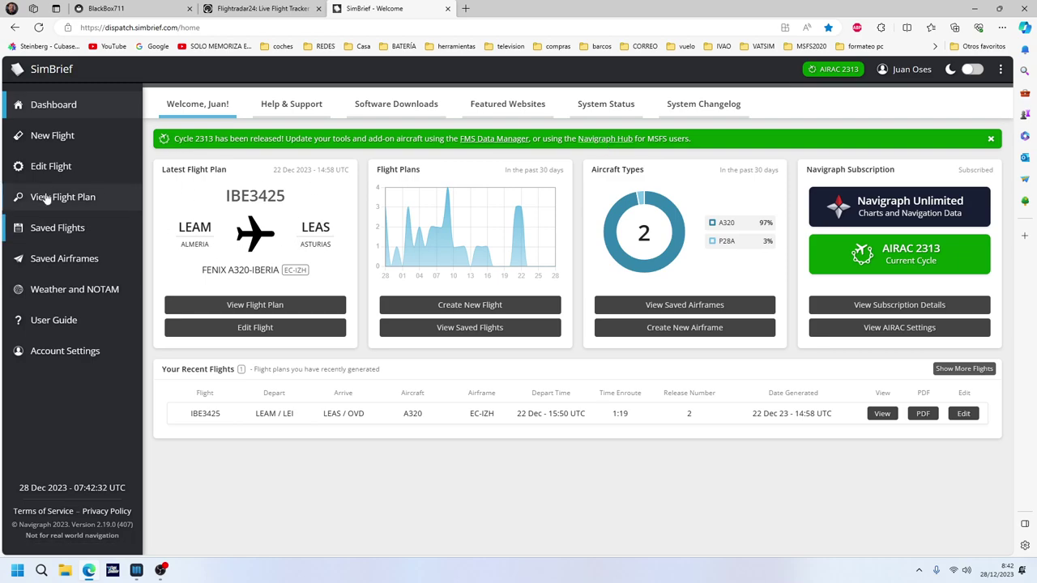
left_click(68, 137)
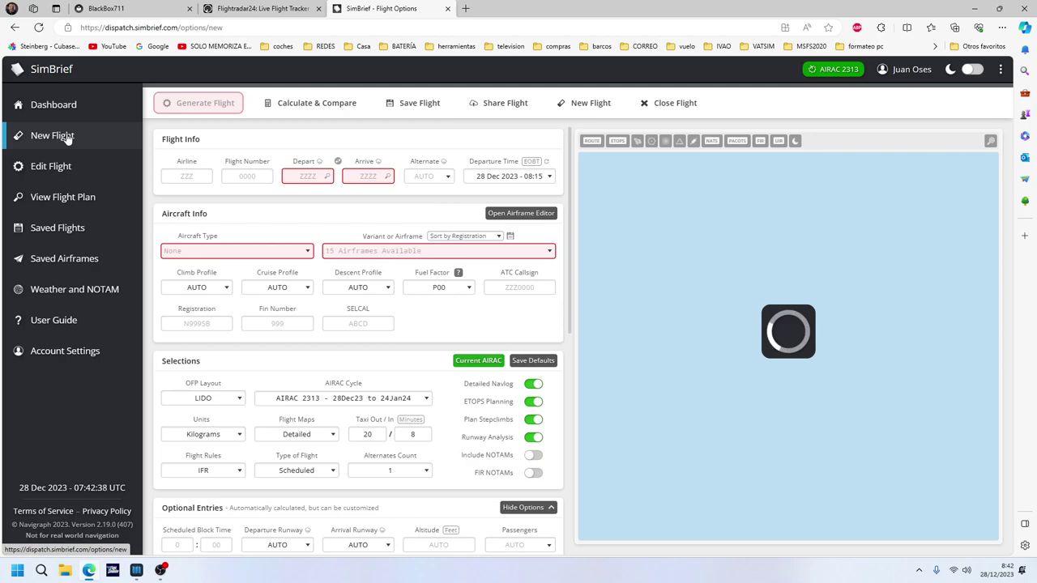
left_click(197, 178)
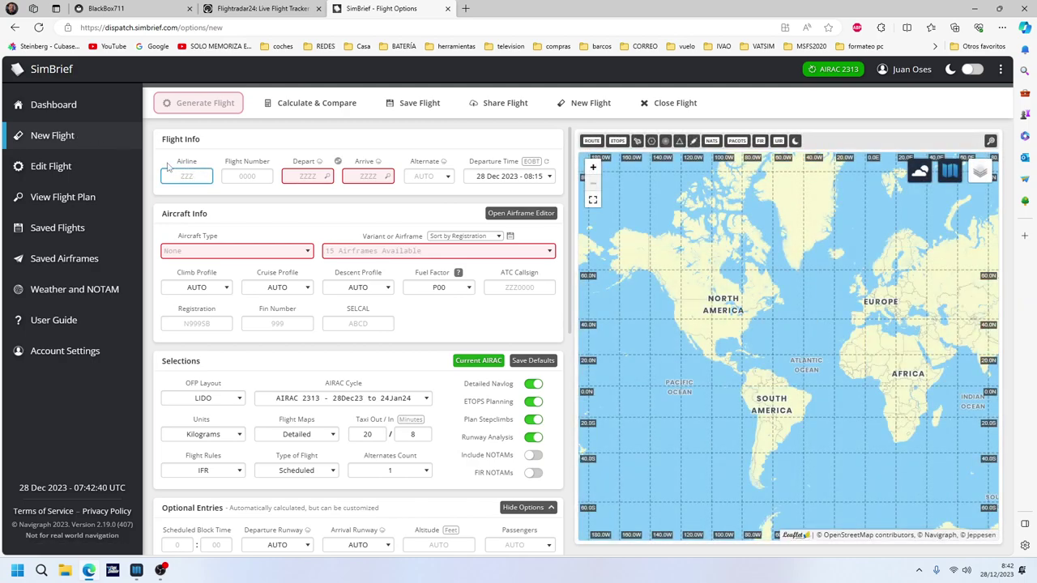
type("IBE")
left_click(258, 176)
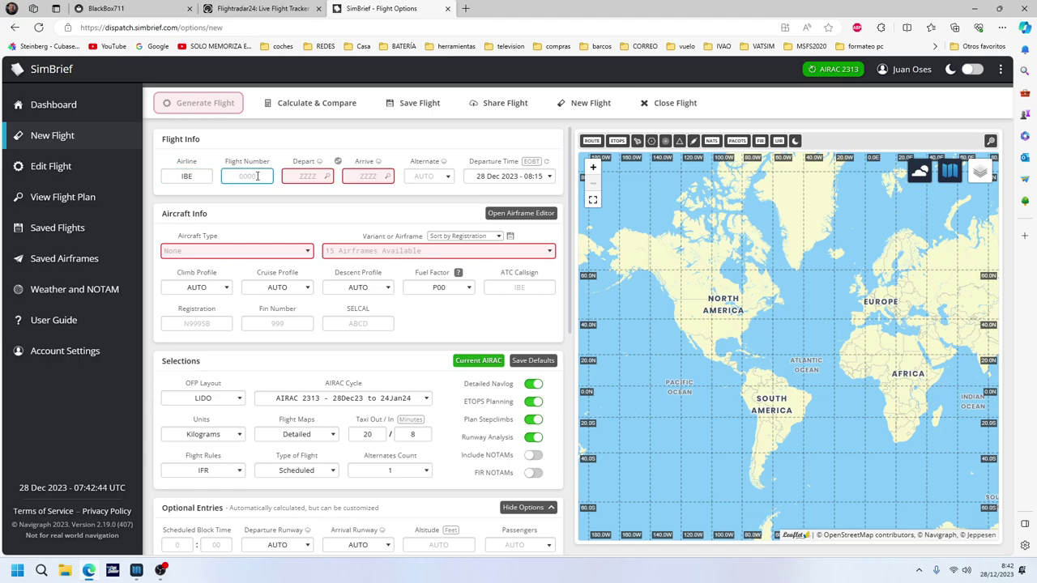
Search Flightradar24 by route for flights from LEBL to LEMD to find a real flight number.
left_click(260, 8)
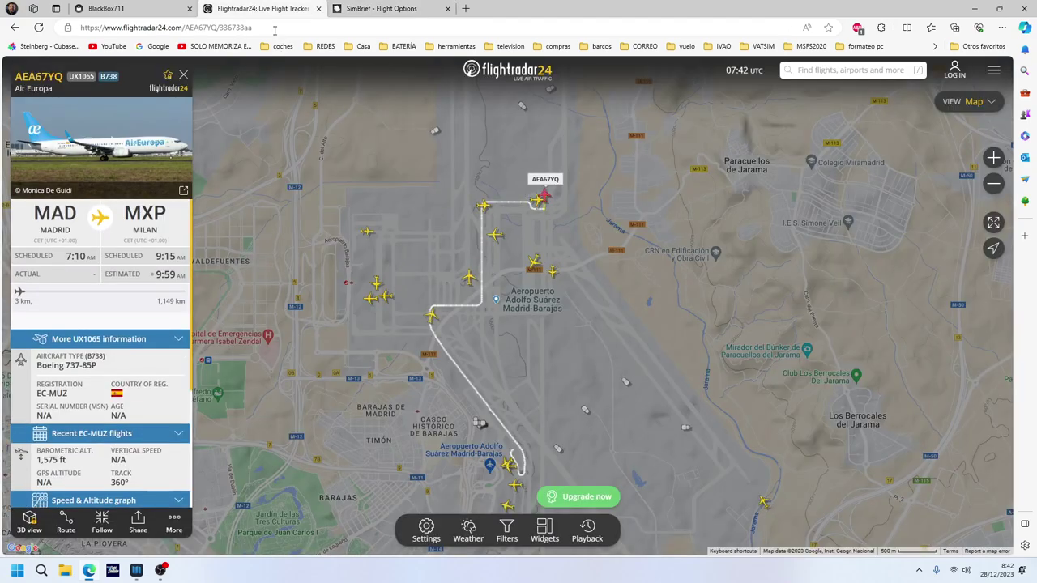
left_click(803, 70)
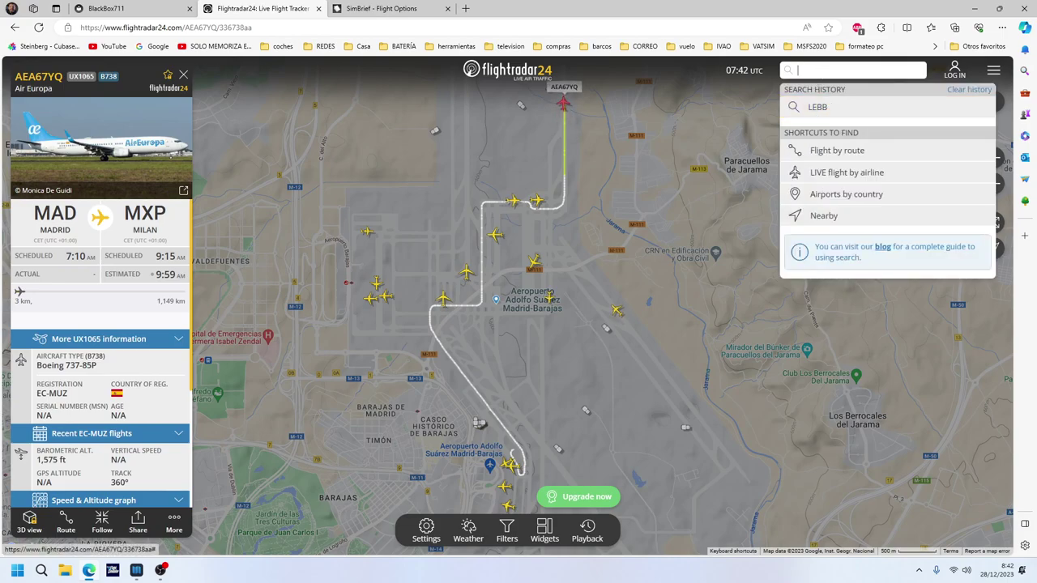
left_click(831, 149)
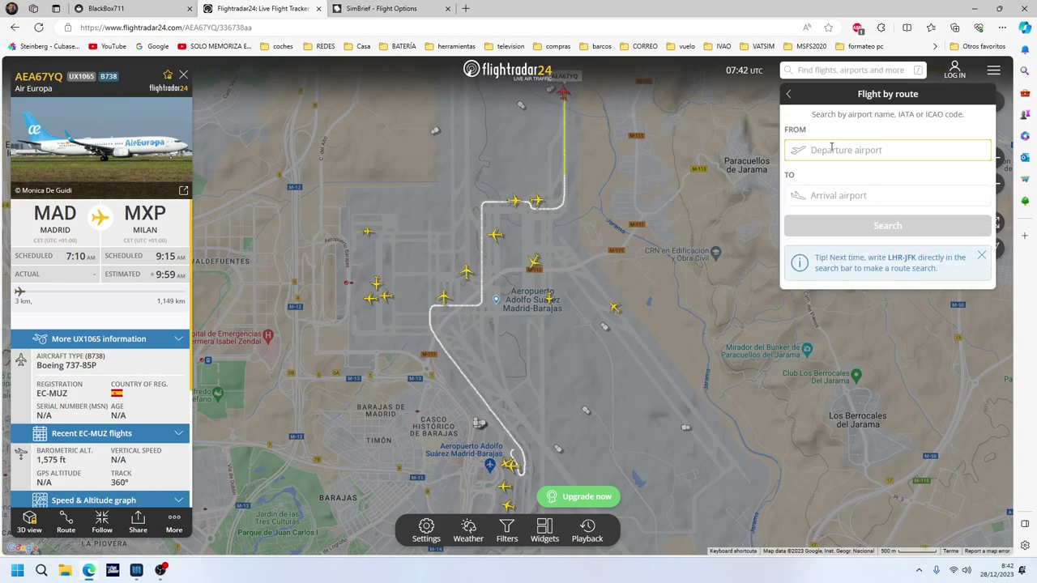
type("lebl")
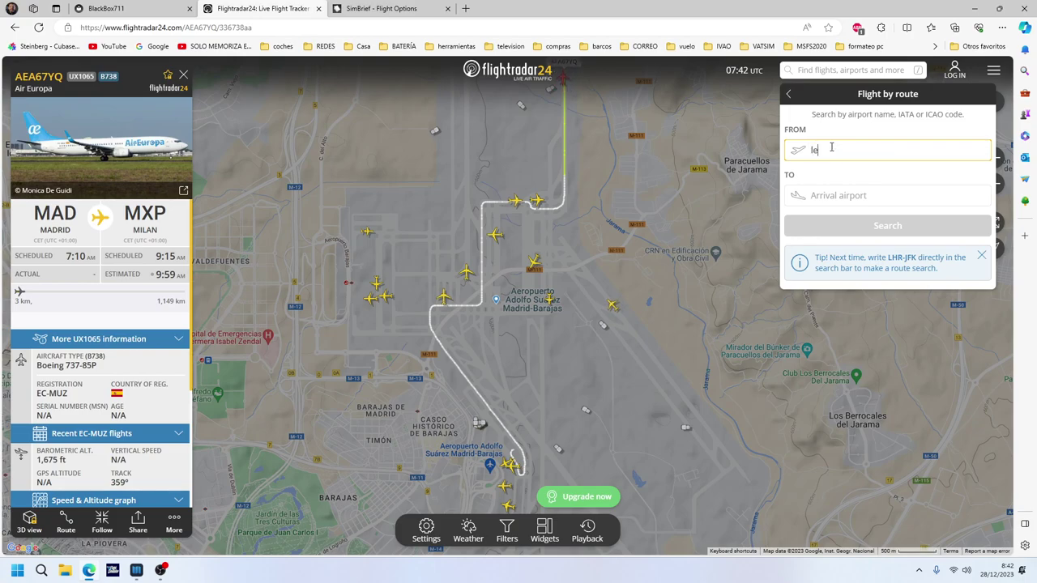
left_click(847, 178)
type("lemd")
left_click(859, 224)
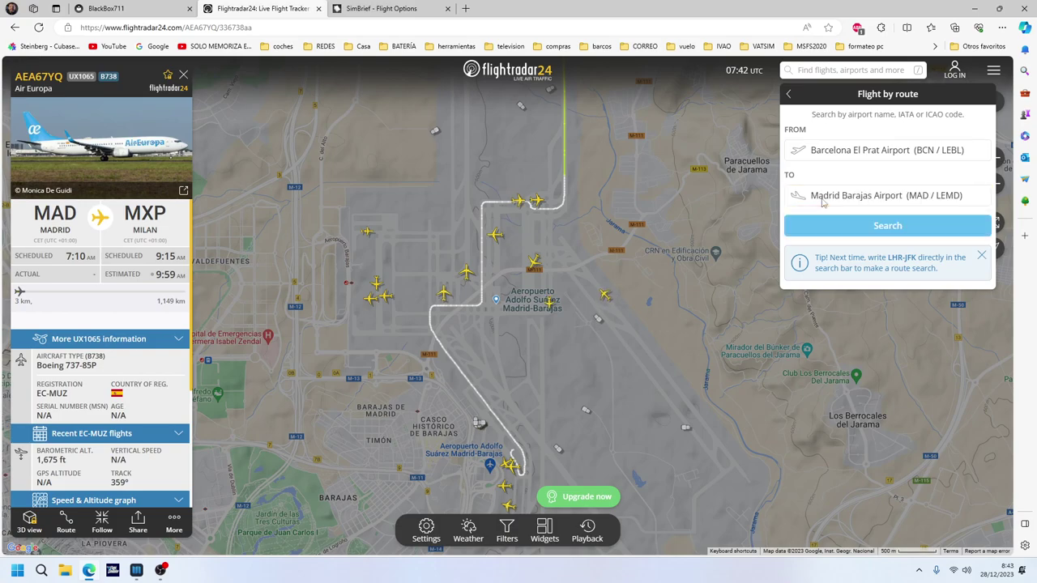
left_click(861, 224)
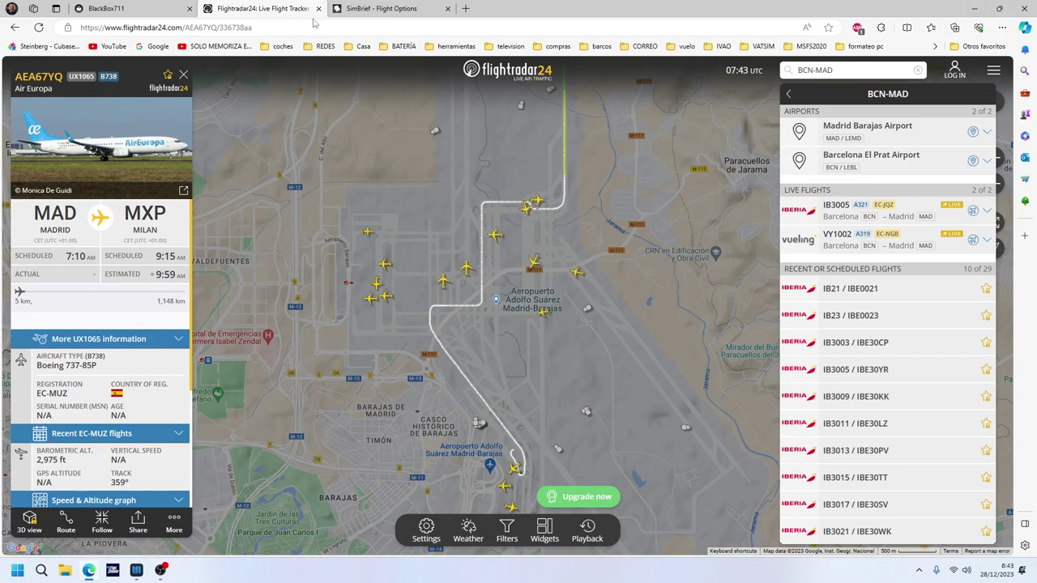
In the SimBrief flight form, enter flight number 3005, departure LEBL, arrival LEMD and alternate LEAB.
left_click(385, 9)
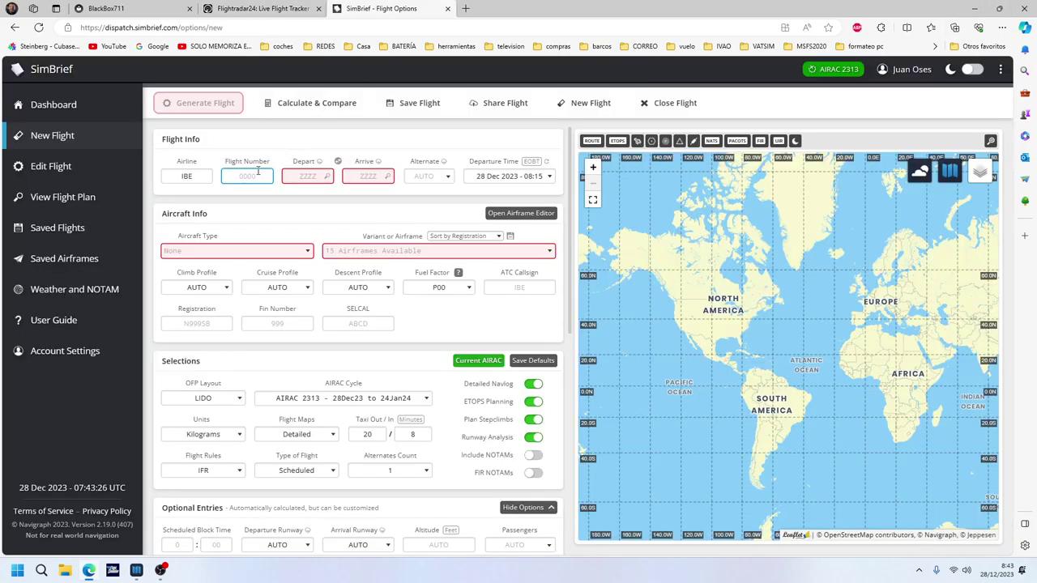
type("3005")
left_click(314, 177)
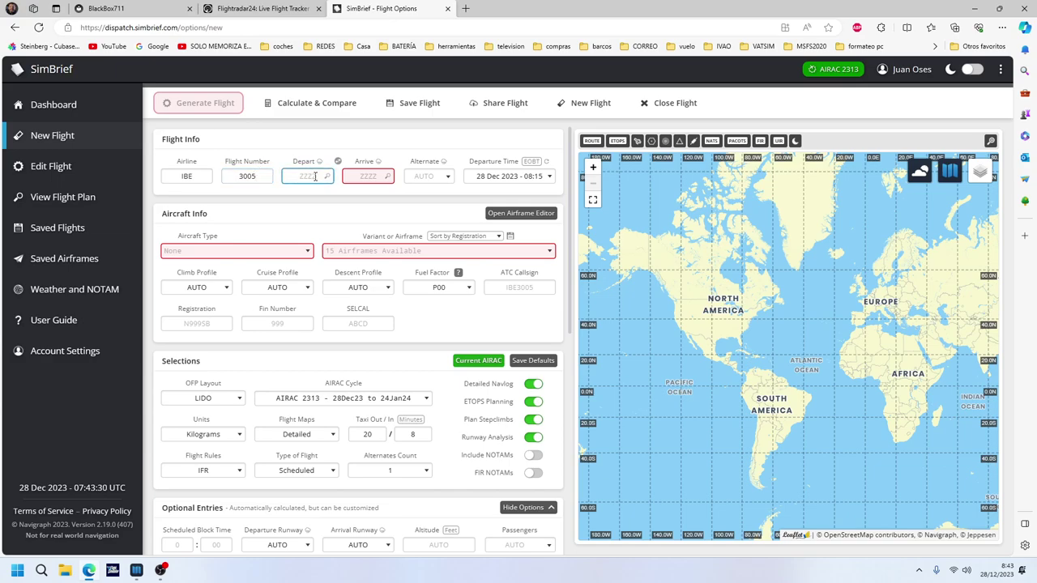
type("LEBL")
left_click(378, 177)
type("LEMD")
left_click(423, 177)
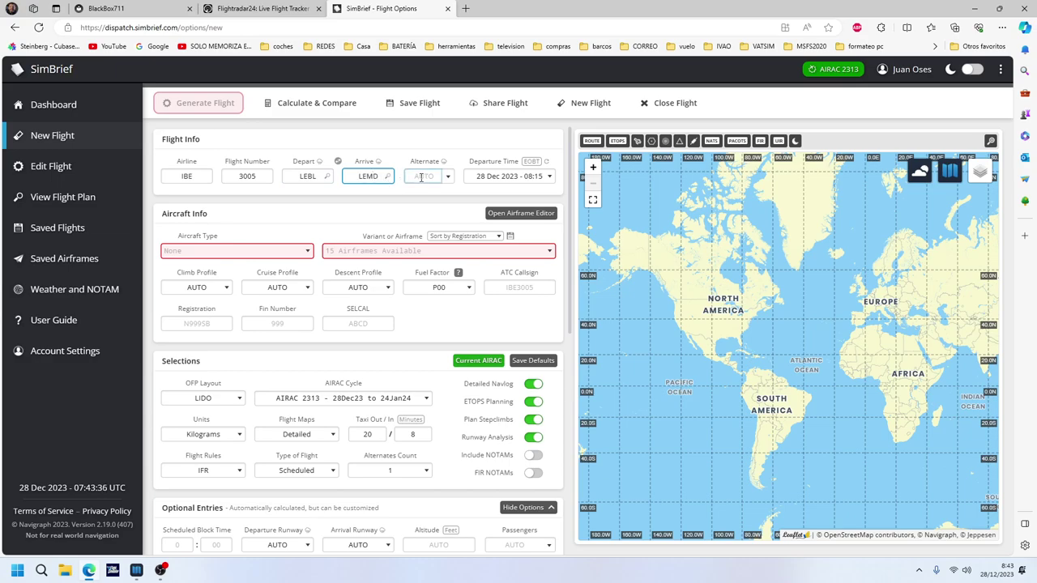
type("L")
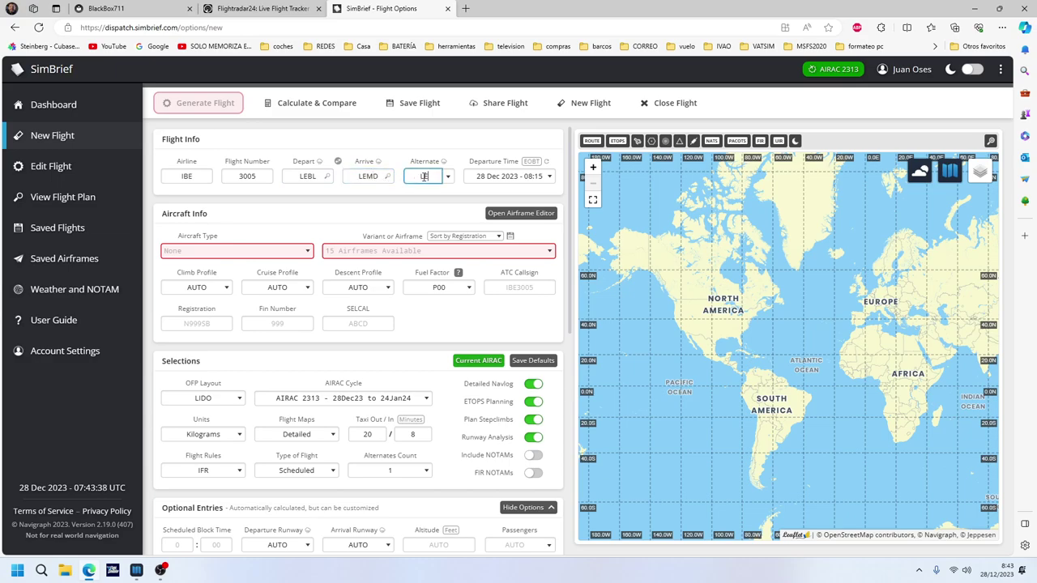
type("EB")
Set the flight's departure time to 08:43 on 28 Dec 2023.
left_click(549, 178)
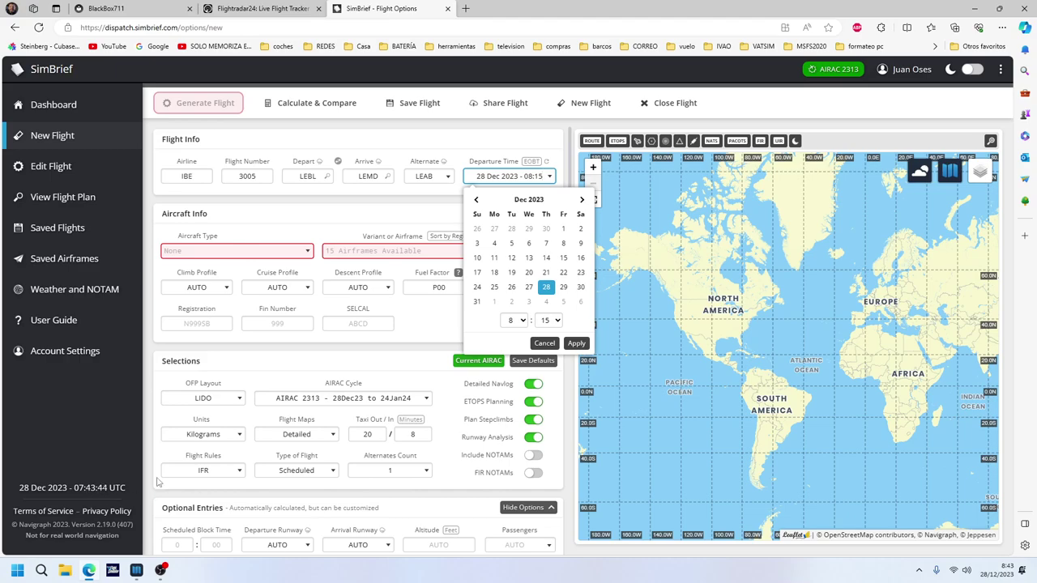
left_click(553, 320)
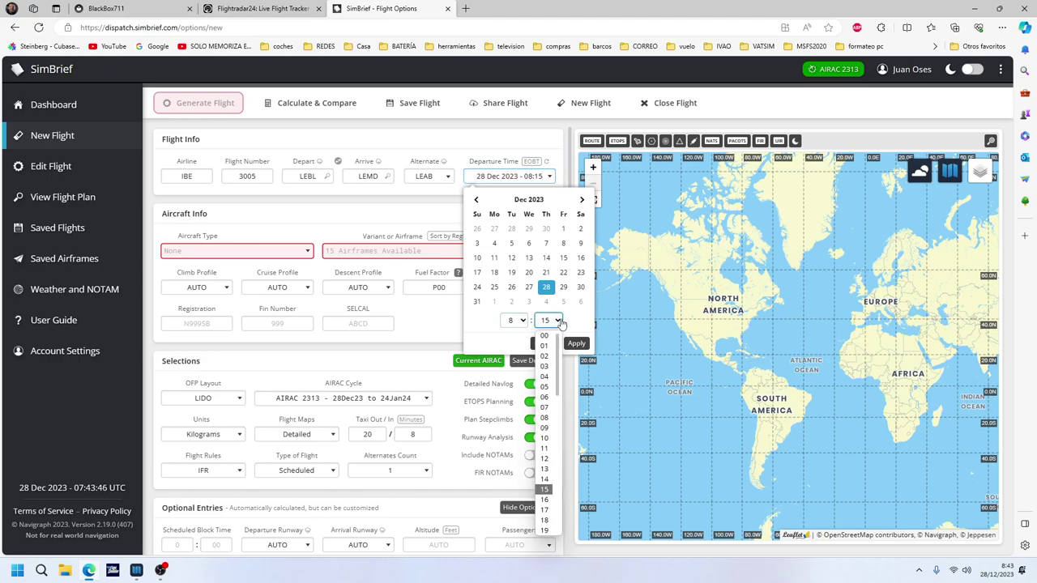
scroll(554, 496, "down", 2)
scroll(553, 496, "down", 3)
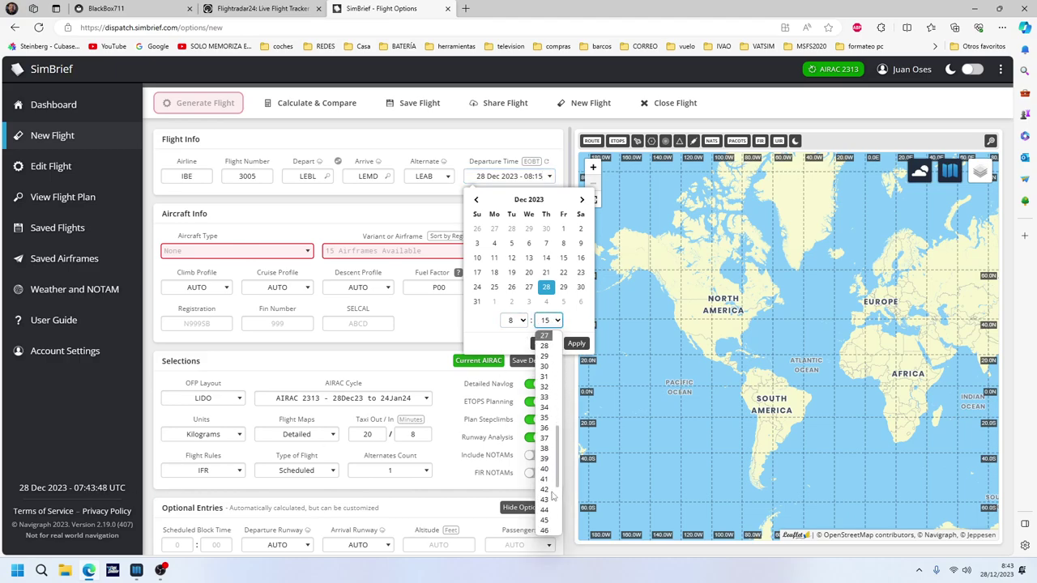
left_click(545, 478)
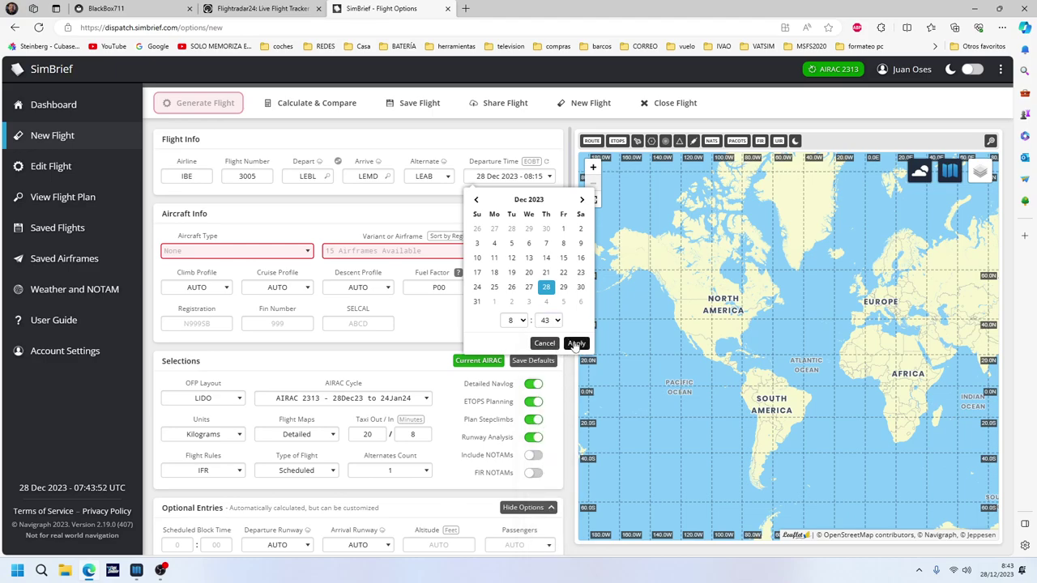
left_click(576, 344)
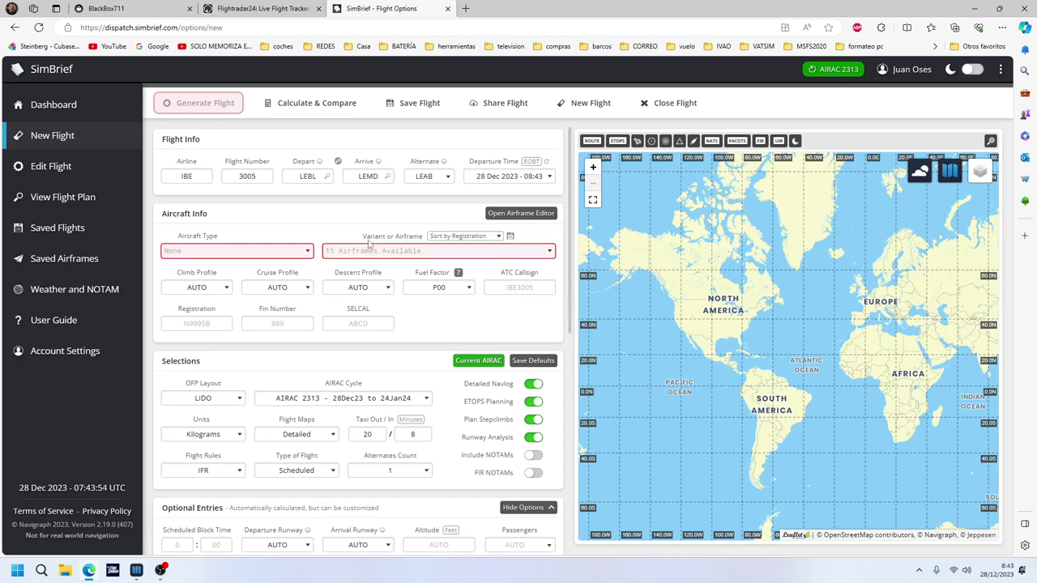
Choose the EC-IZH FENIX A320-IBERIA airframe for the flight and review the filled-in flight options.
left_click(408, 253)
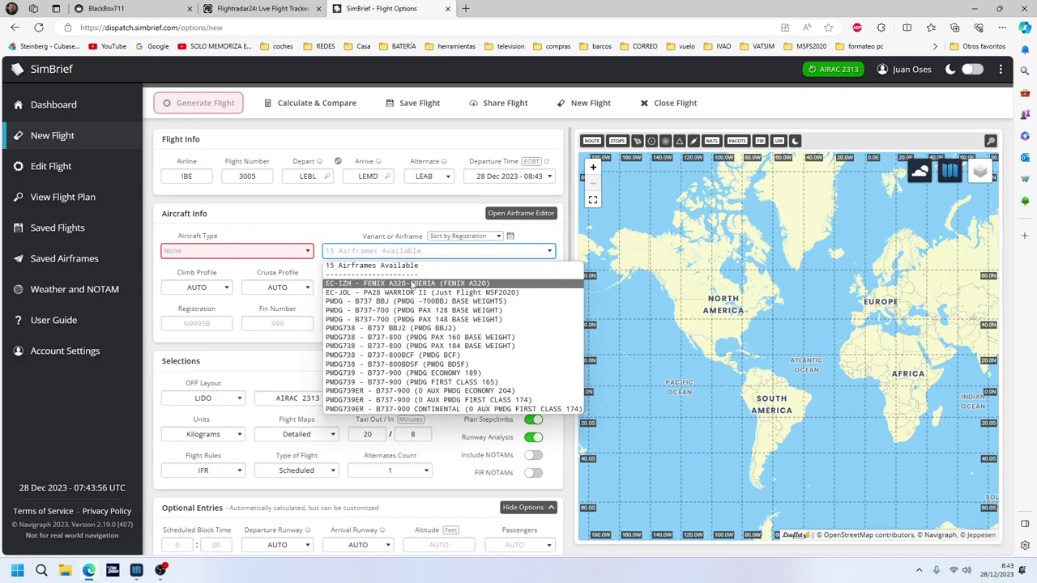
left_click(412, 284)
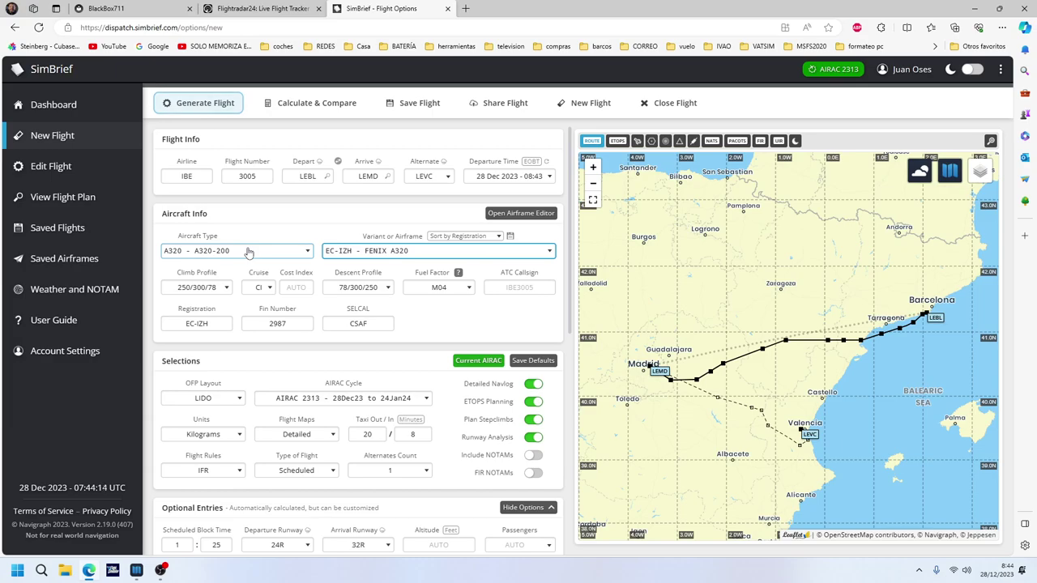
scroll(248, 253, "down", 2)
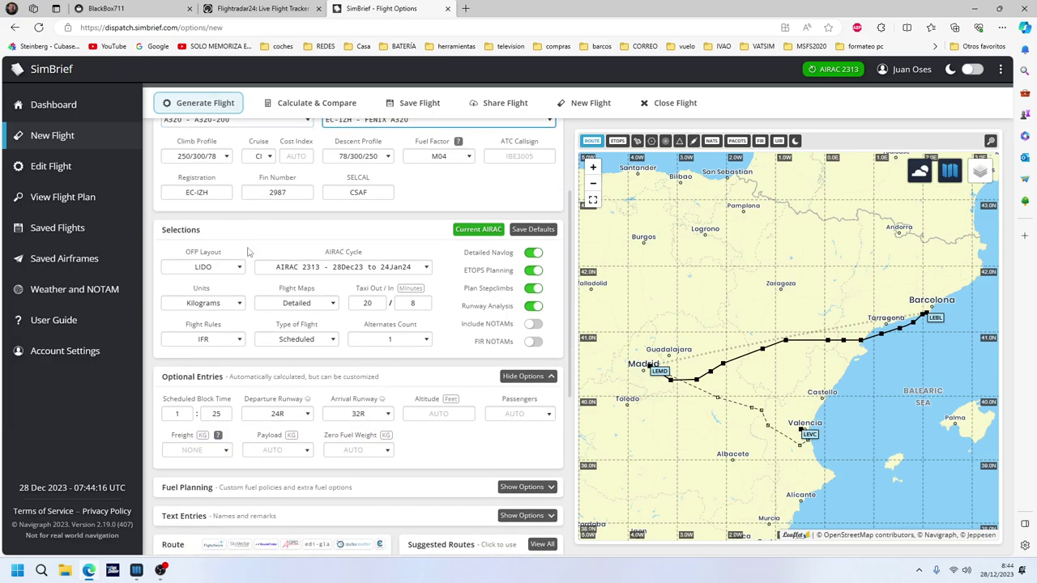
Open the saved EC-IZH FENIX A320 airframe and examine its maximum passengers and civil registration.
left_click(71, 268)
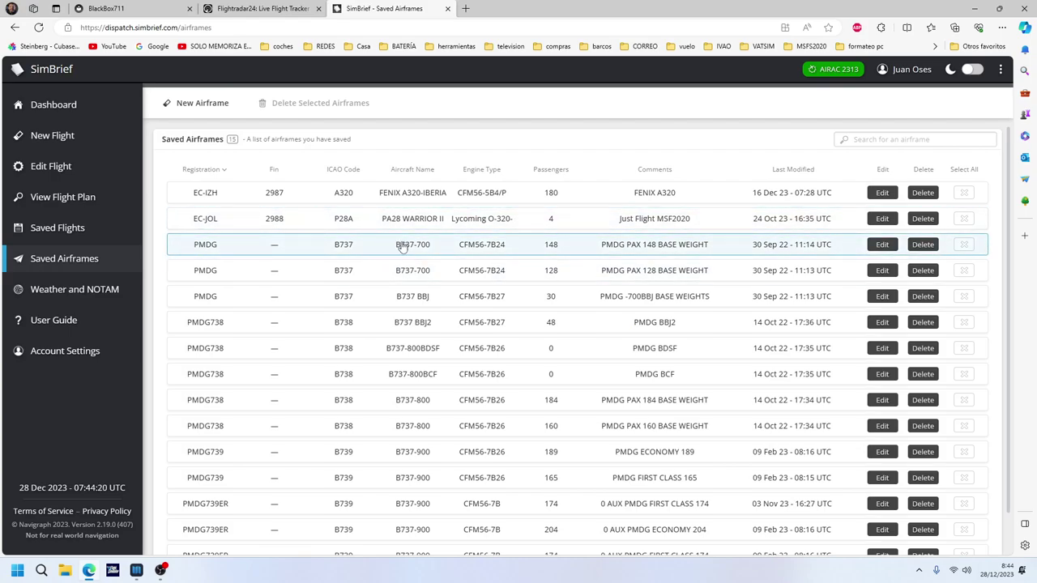
scroll(405, 292, "down", 1)
scroll(341, 372, "up", 1)
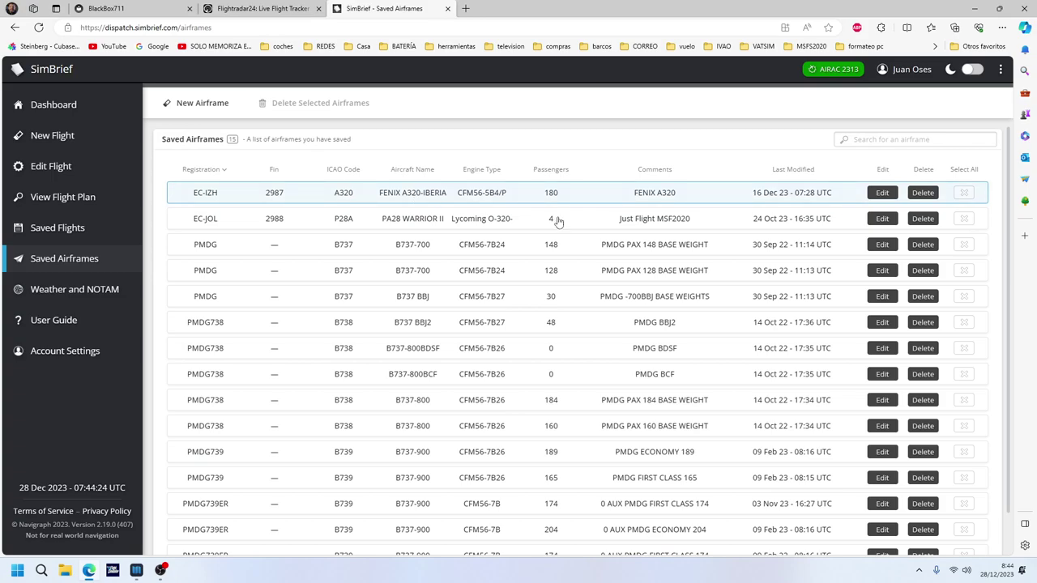
left_click(883, 192)
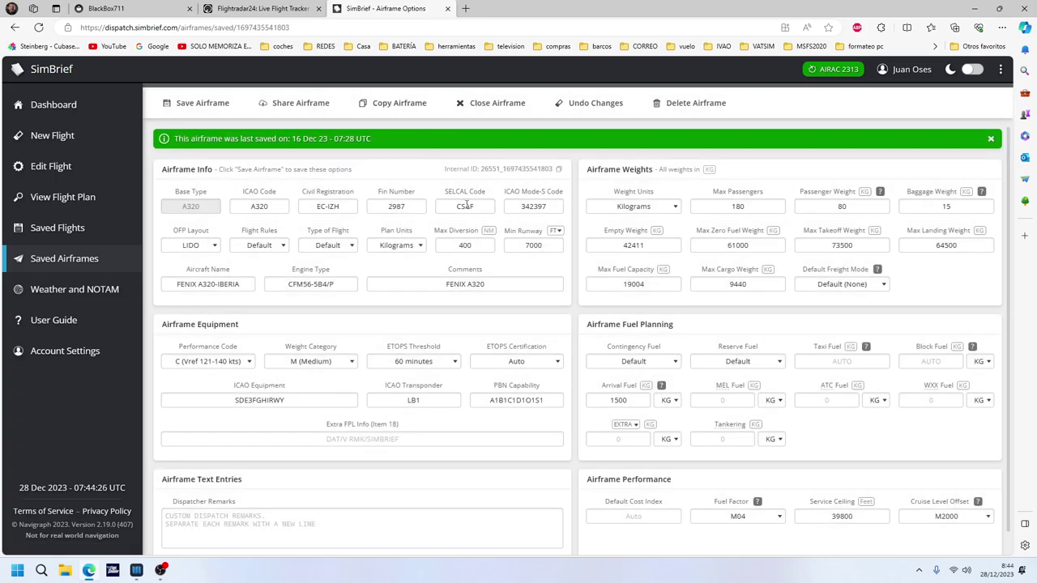
left_click(716, 208)
left_click(309, 212)
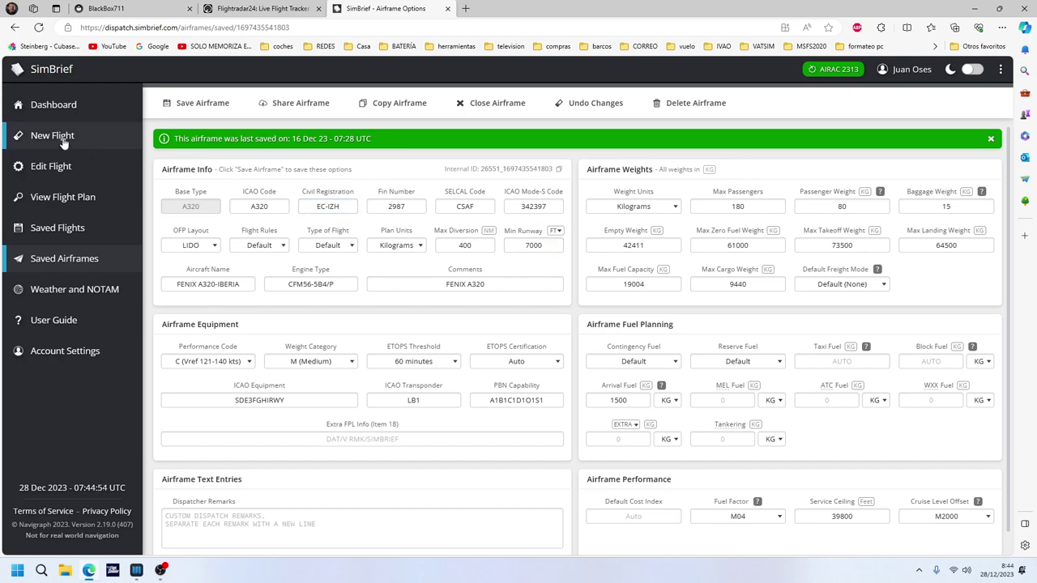
Return to the new flight form and choose the EC-IZH FENIX A320-IBERIA airframe.
key("alt+Left")
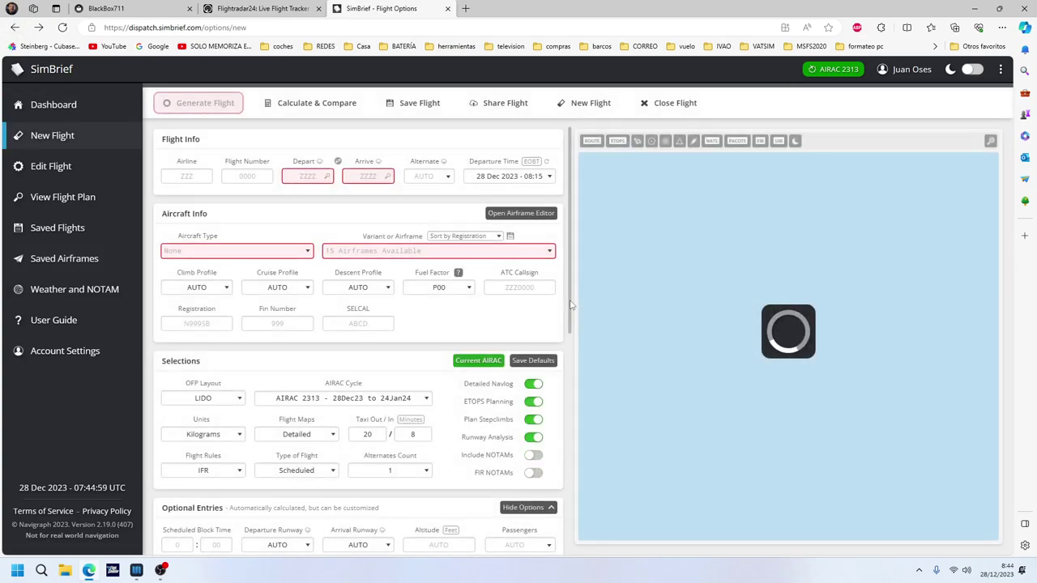
left_click(518, 251)
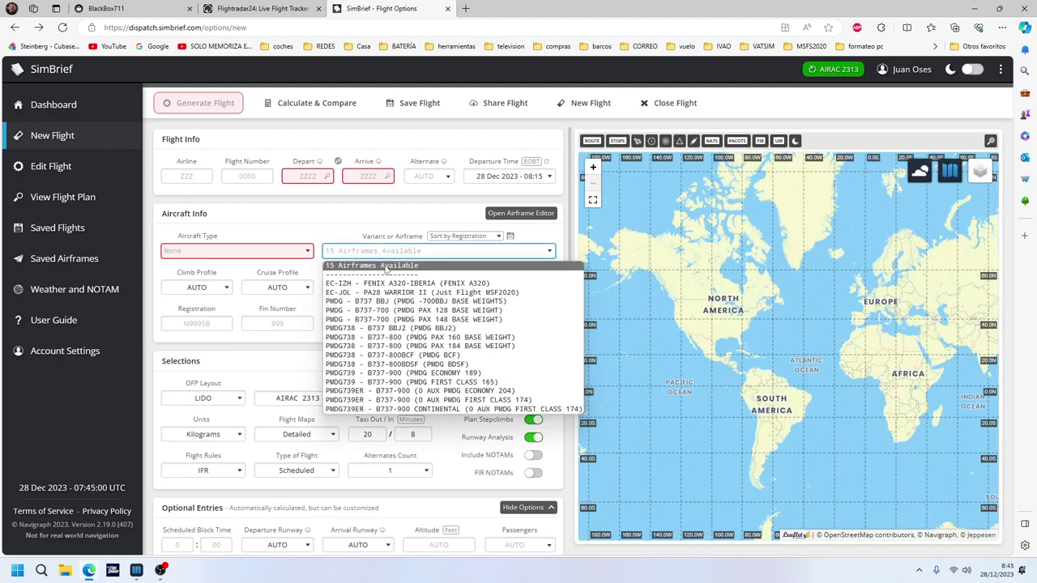
left_click(474, 276)
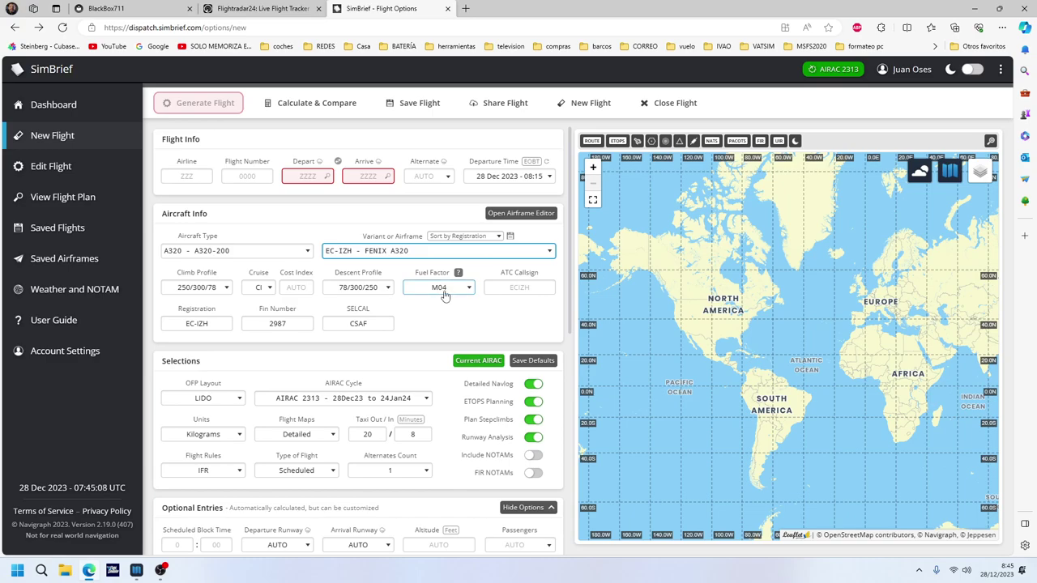
Enter airline IBE and flight number 3005 in the flight info.
left_click(209, 176)
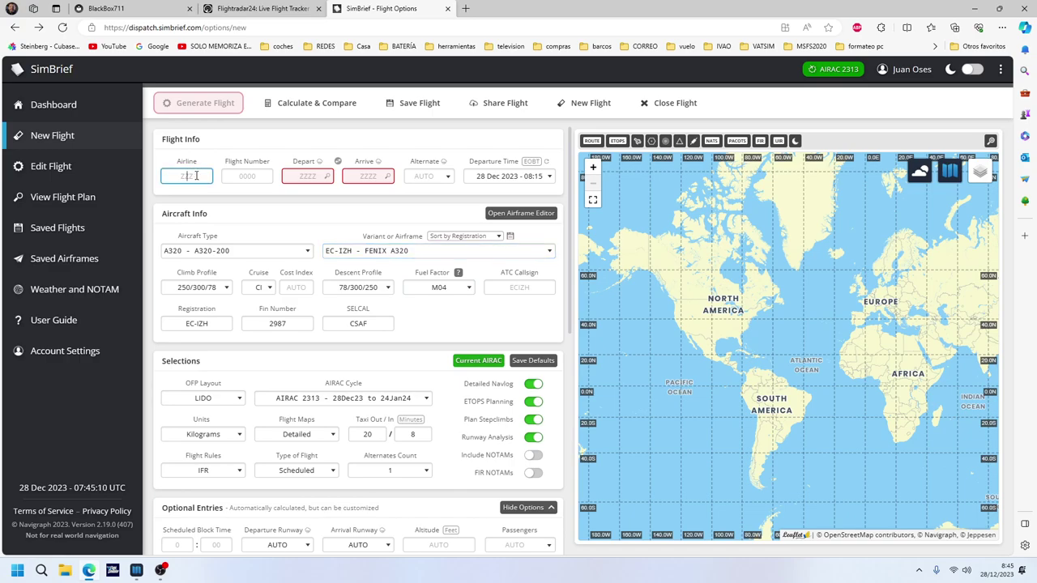
type("IBE")
left_click(251, 176)
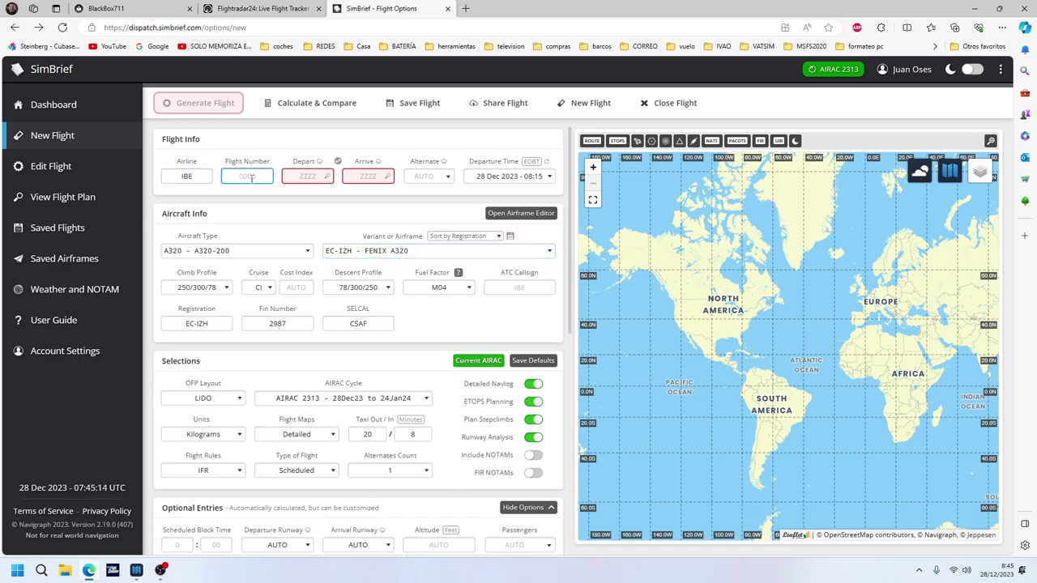
type("3005")
Set the departure airport to LEBL, the arrival to LEMD and the alternate to LEAB.
left_click(297, 176)
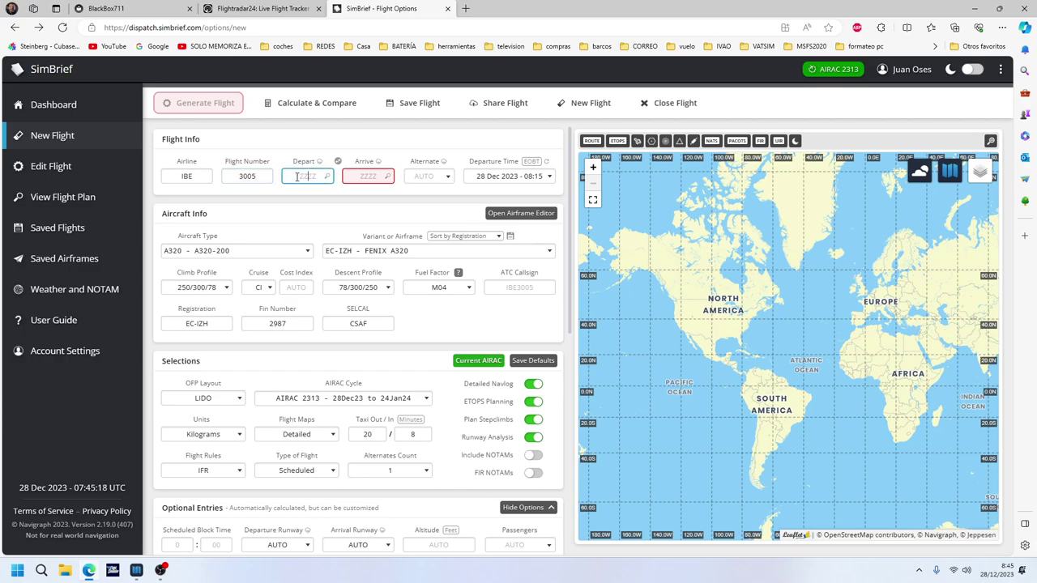
type("LEBL")
left_click(363, 175)
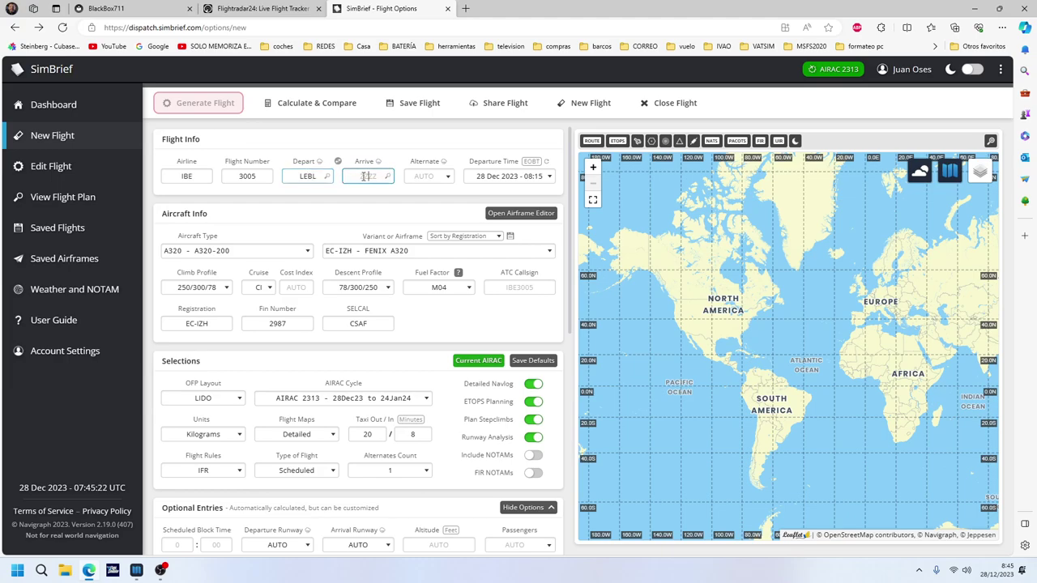
type("LEMD")
left_click(417, 178)
type("LEVC")
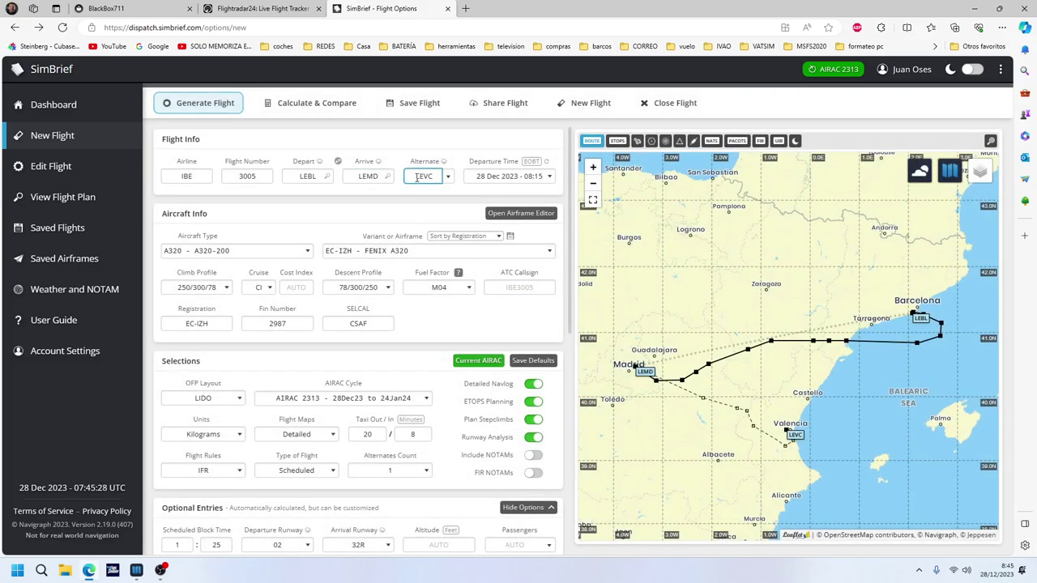
type("AB")
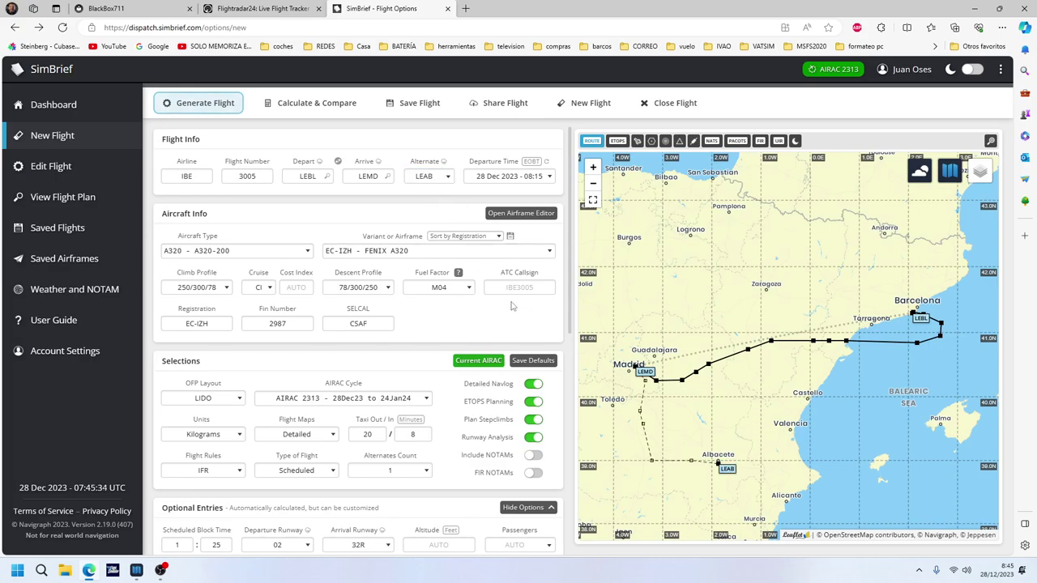
Set the flight's departure time to 08:45 on 28 Dec 2023.
left_click(549, 178)
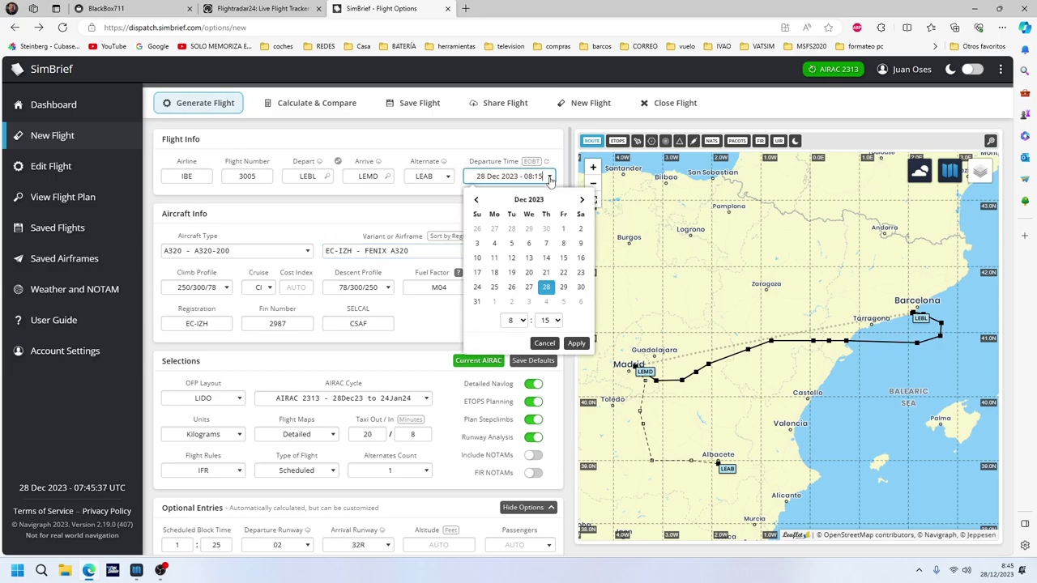
left_click(549, 320)
scroll(549, 453, "down", 4)
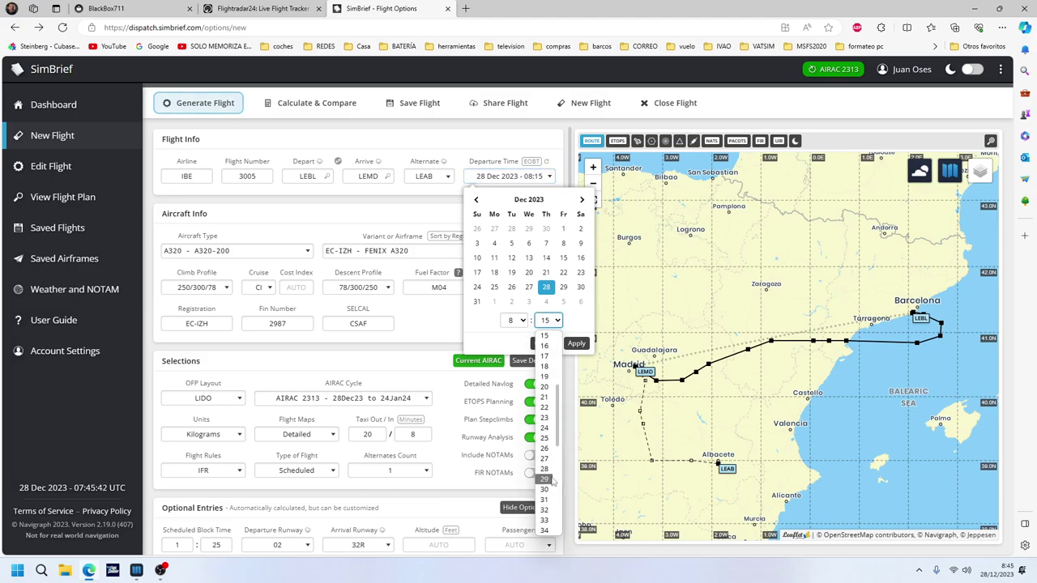
left_click(544, 459)
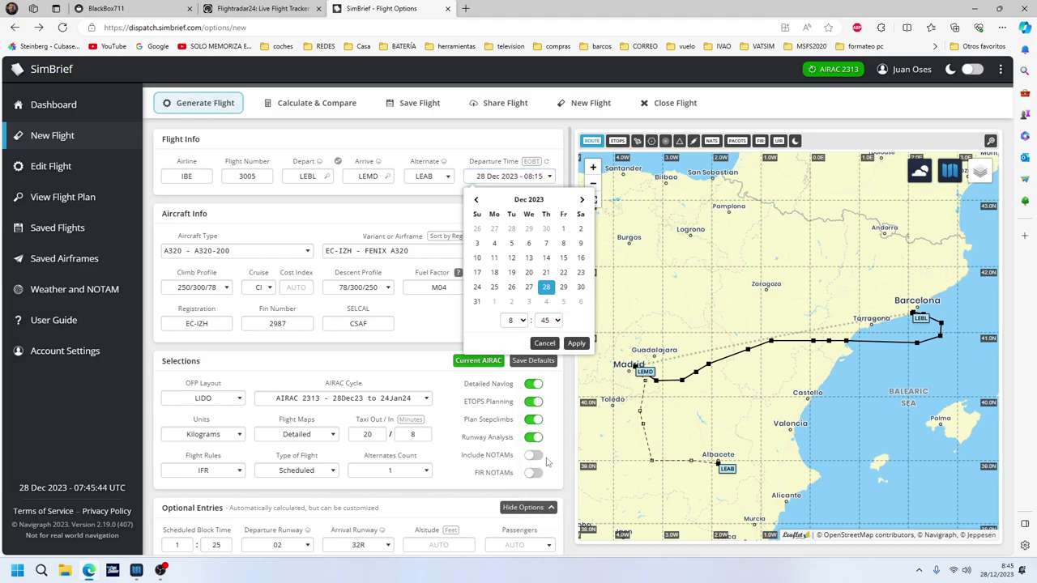
left_click(574, 344)
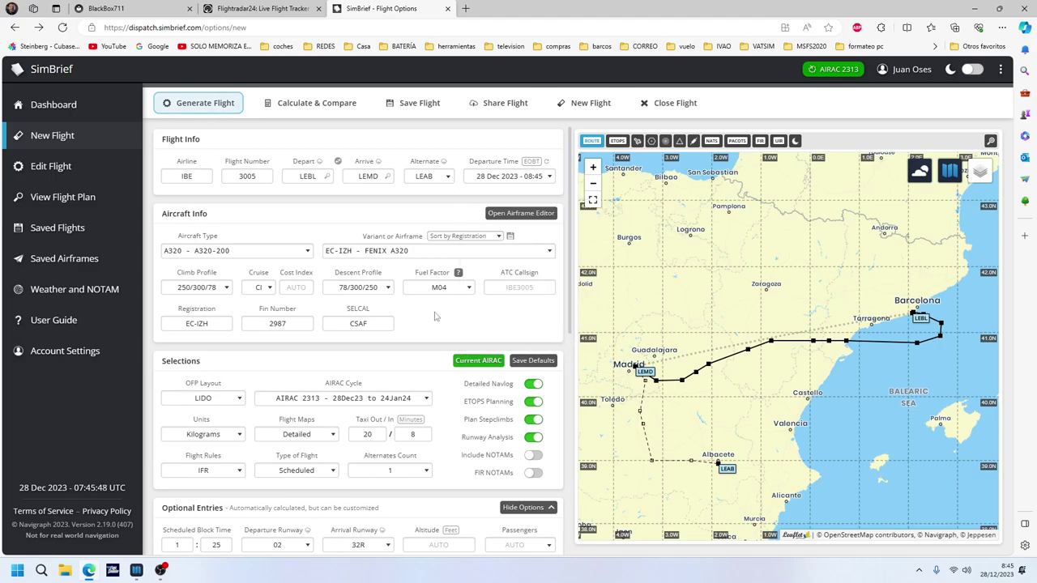
Choose LIDO as the flight's OFP layout.
scroll(436, 317, "down", 2)
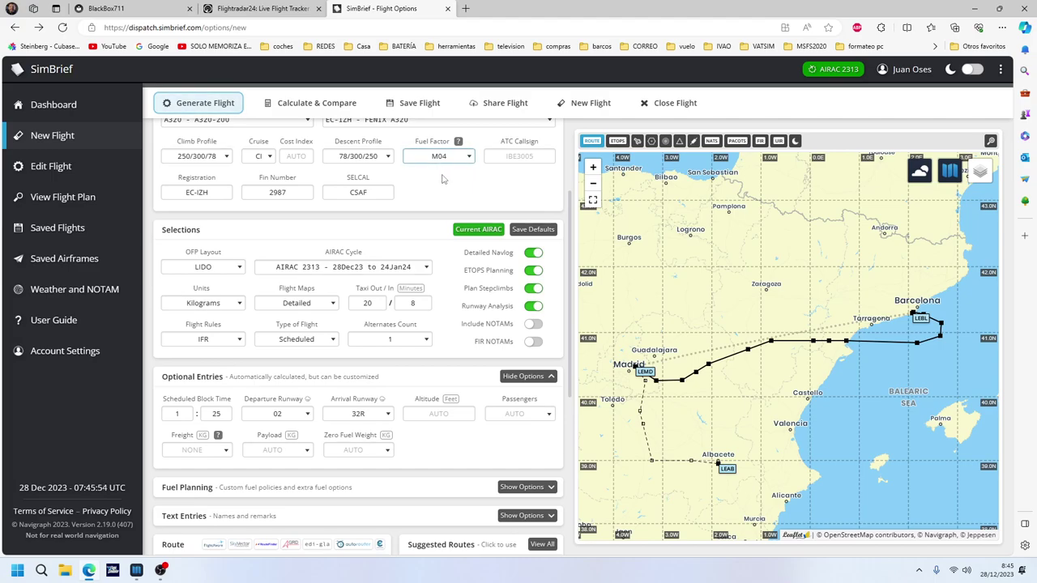
scroll(445, 180, "down", 1)
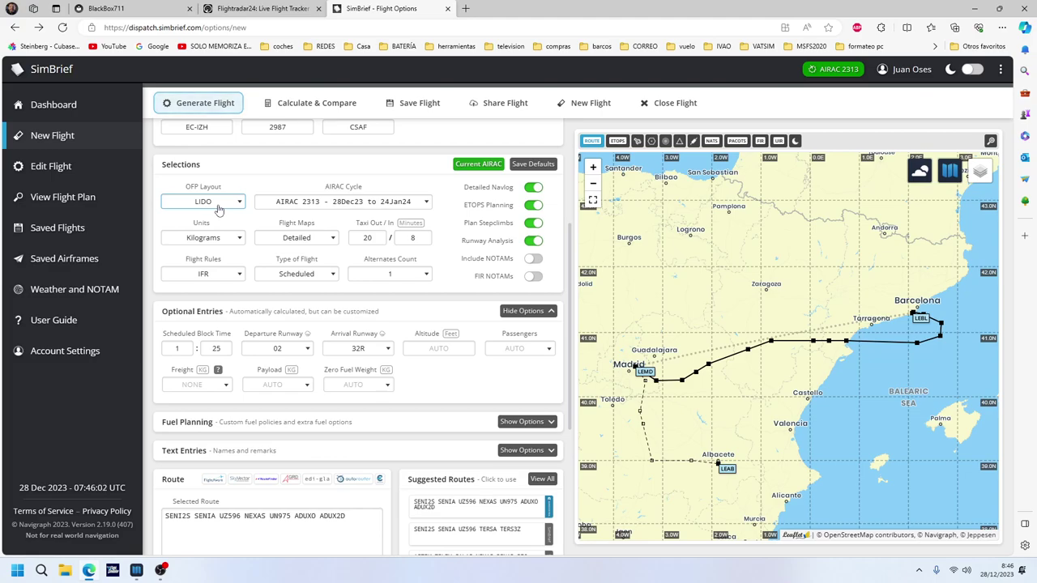
left_click(218, 208)
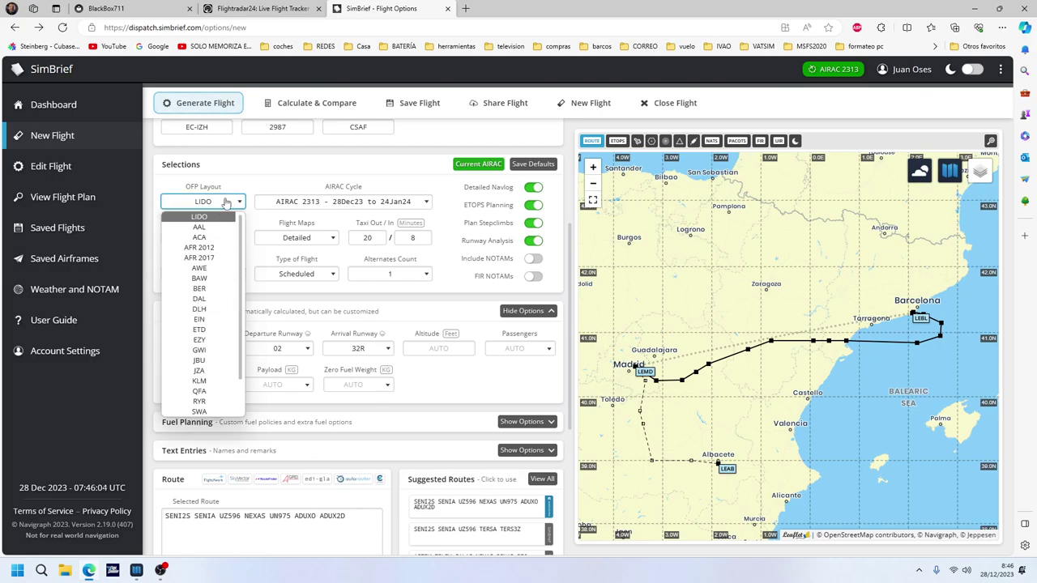
left_click(223, 212)
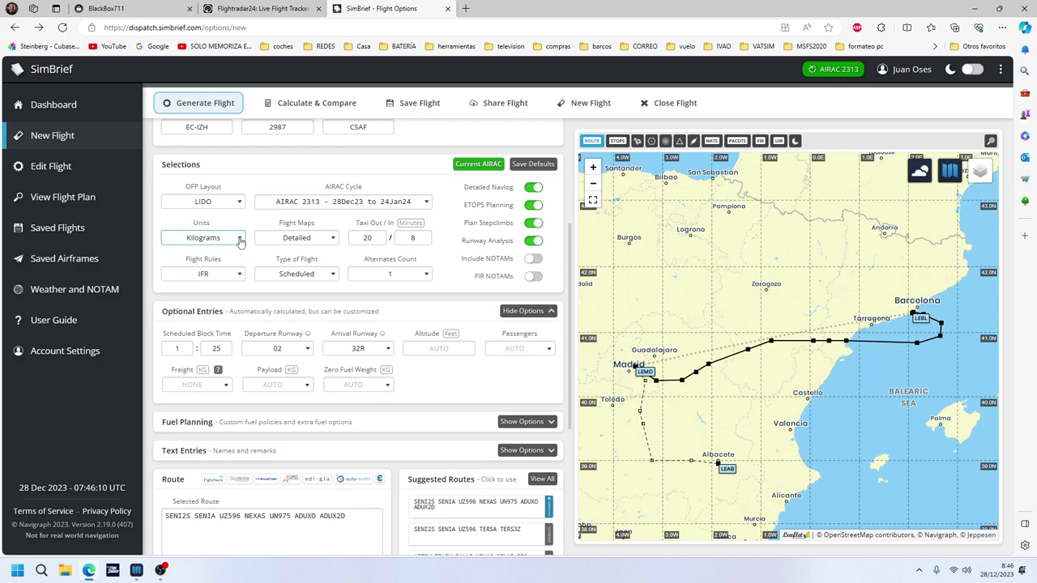
Set the departure runway to 24L and accept selecting new SIDs/STARs for the runways.
scroll(243, 259, "down", 2)
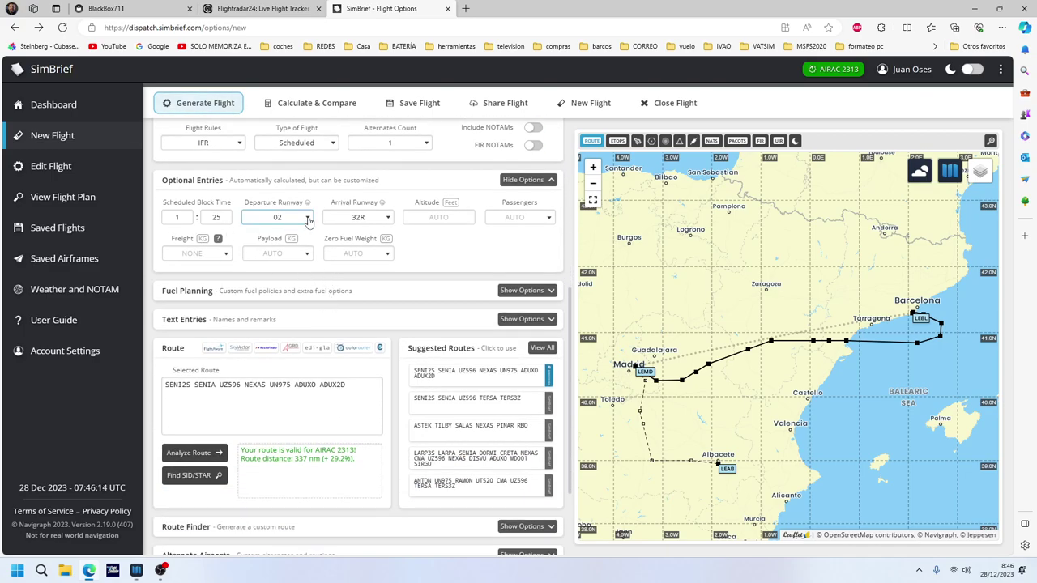
left_click(309, 222)
left_click(280, 273)
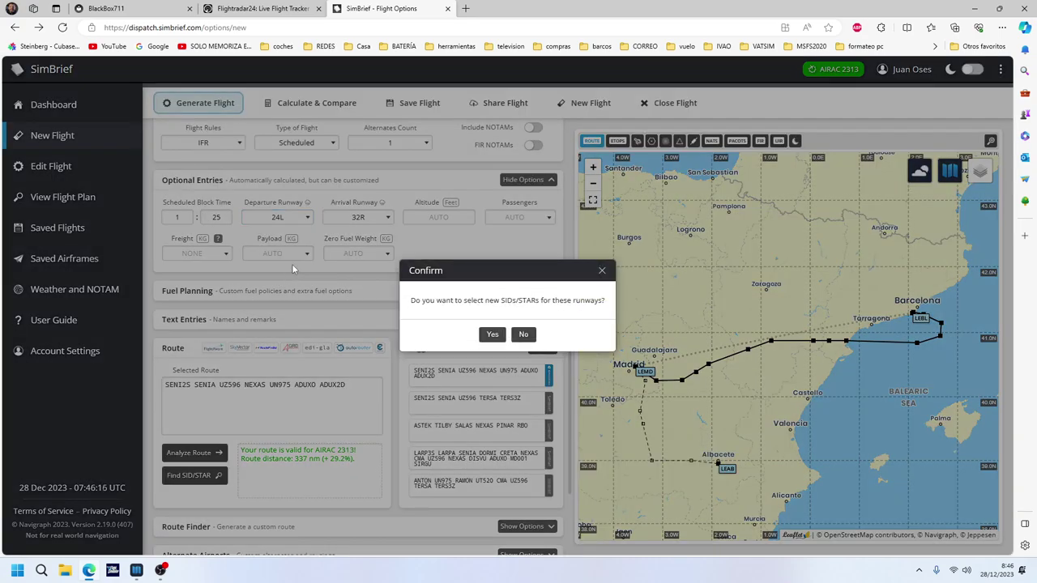
left_click(492, 335)
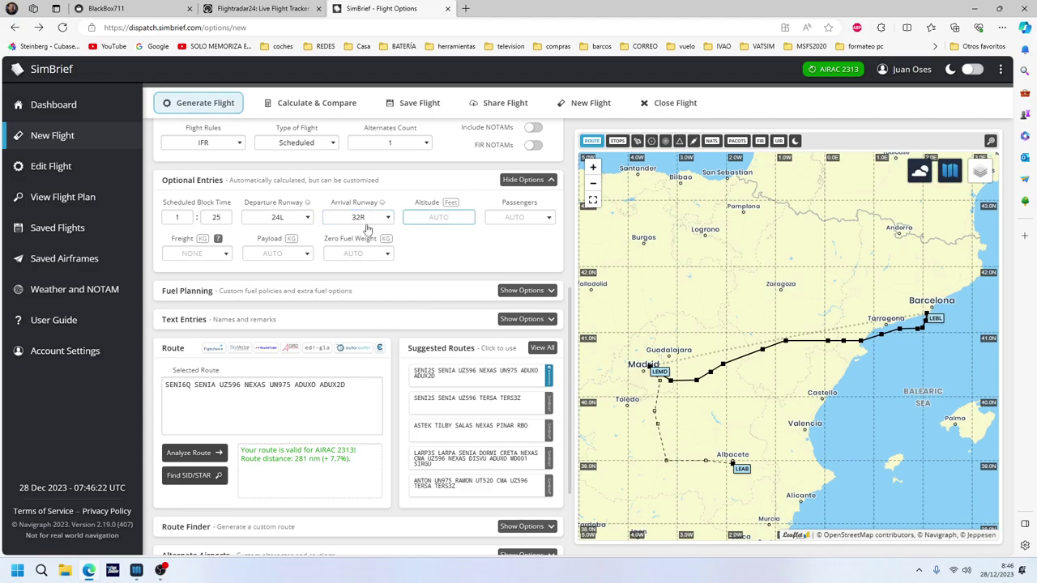
Set the flight altitude to 31000 feet and both passengers and freight to Auto.
left_click(543, 219)
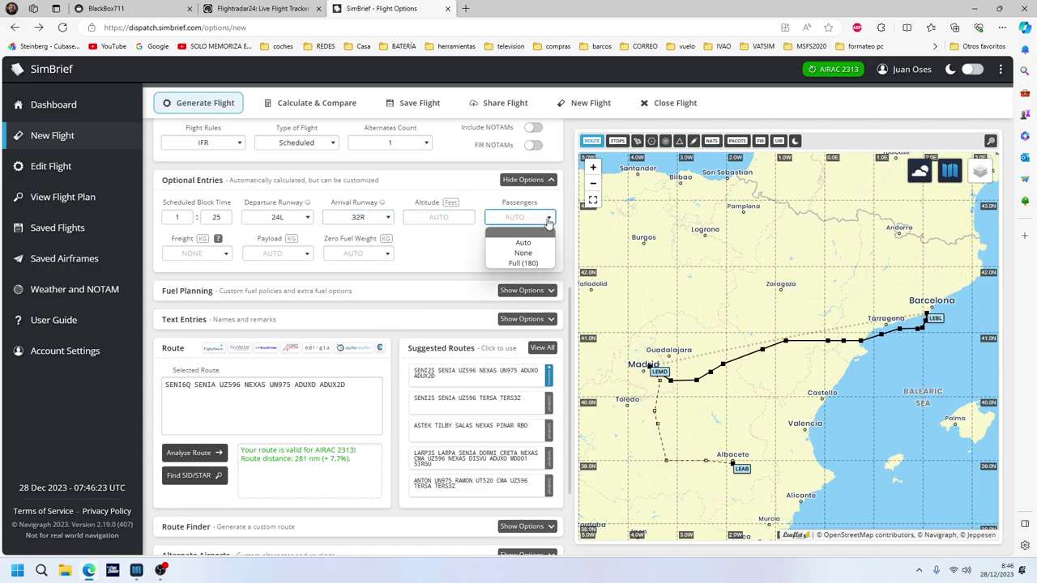
left_click(437, 219)
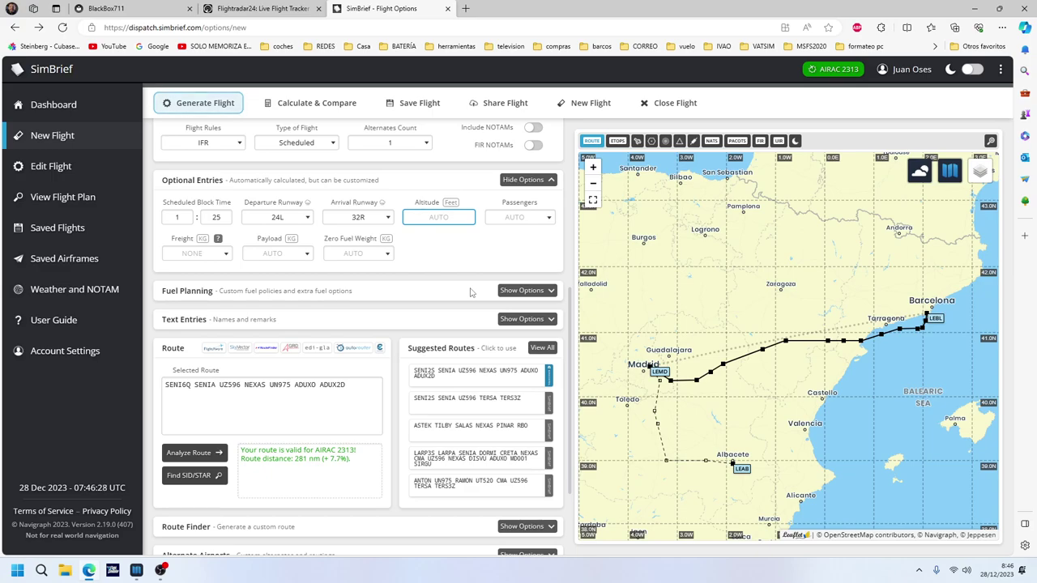
type("31000")
left_click(521, 222)
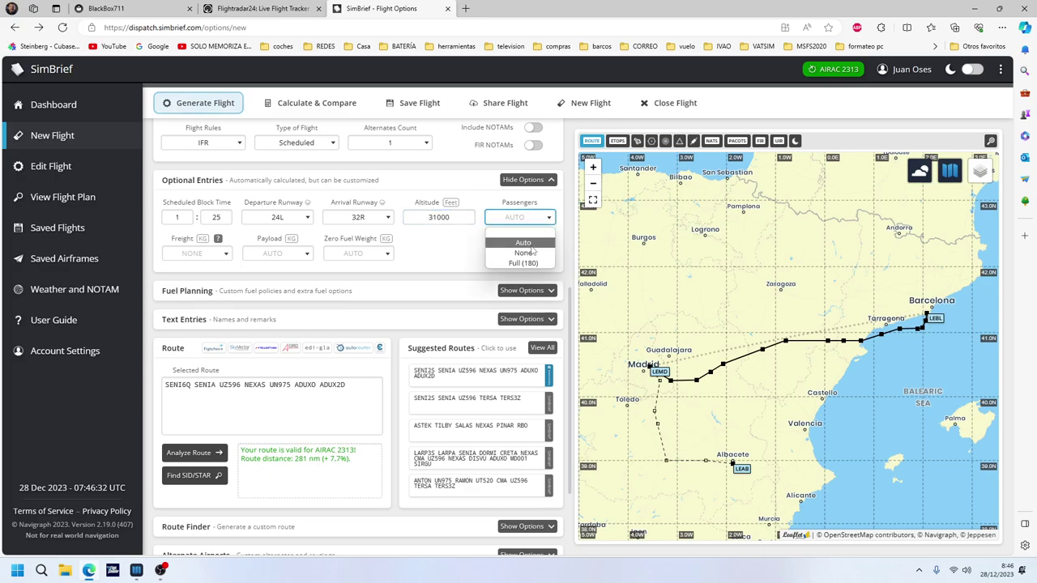
left_click(532, 244)
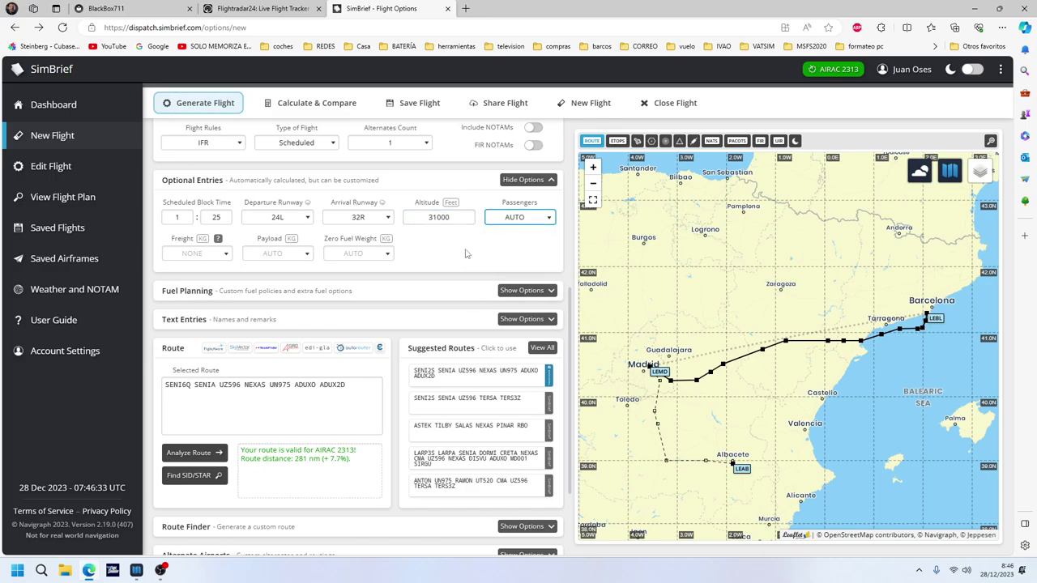
left_click(207, 254)
left_click(215, 278)
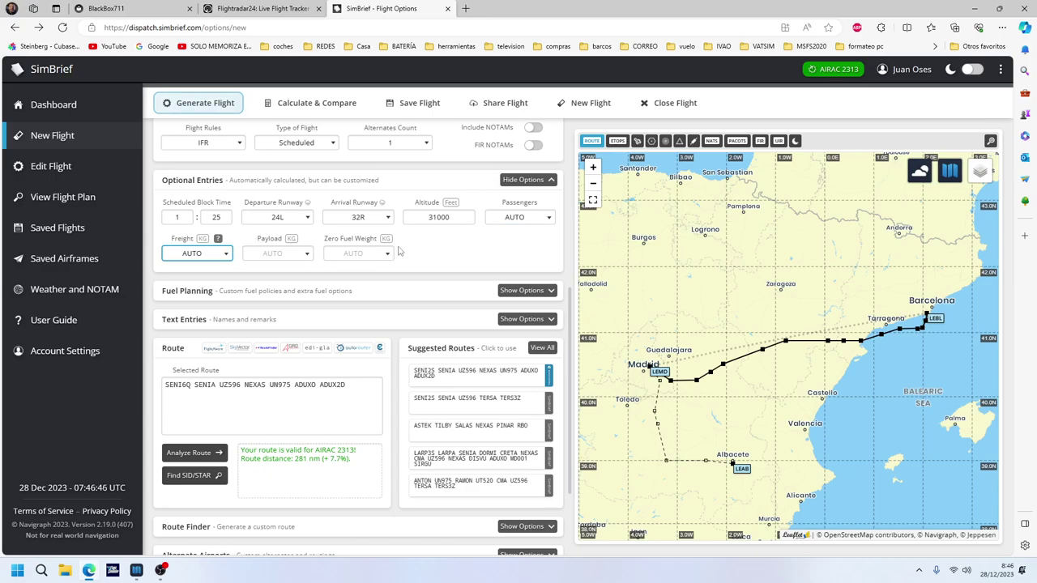
Show the fuel planning options and set the extra fuel to 1000 kg.
scroll(304, 345, "down", 1)
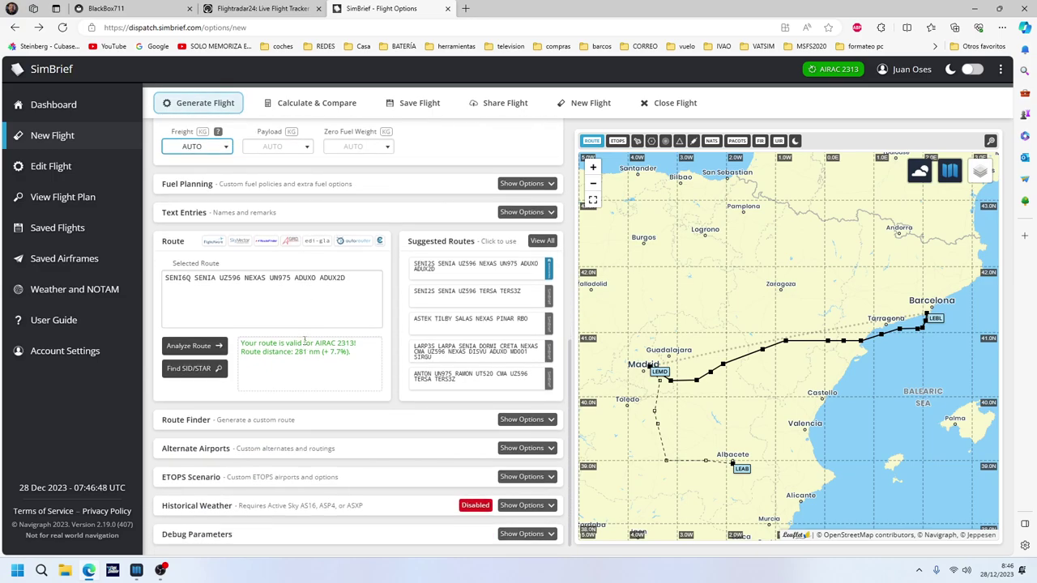
left_click(527, 183)
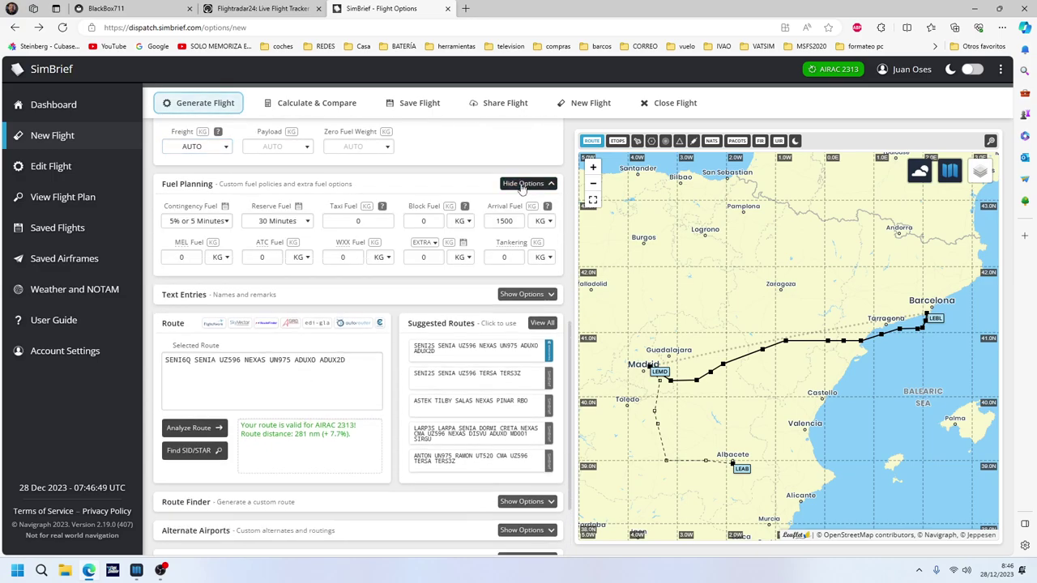
double_click(418, 257)
type("1000")
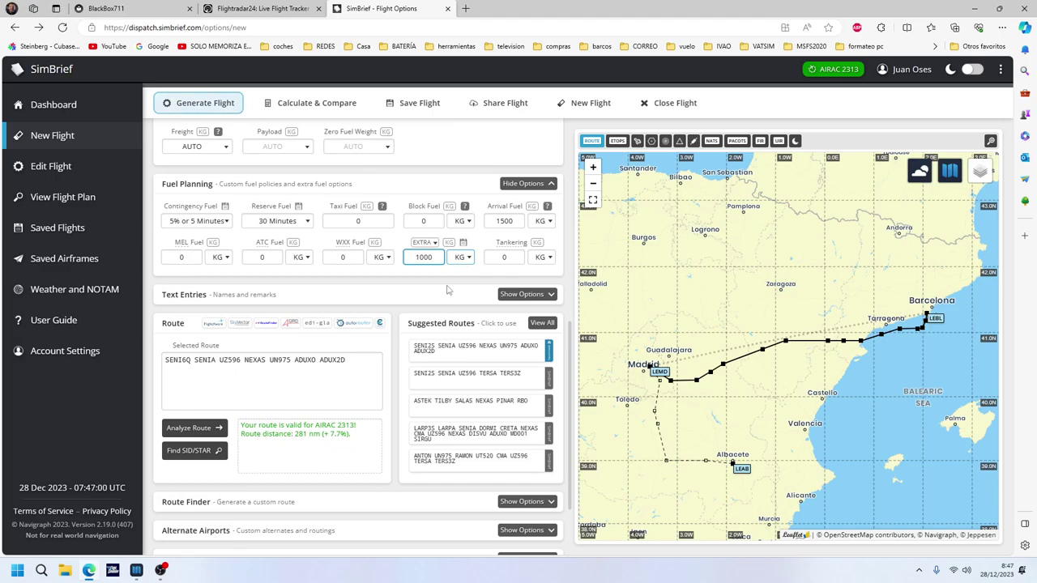
Clear the existing selected route and try to paste the replacement from the clipboard.
left_click_drag(353, 365, 167, 363)
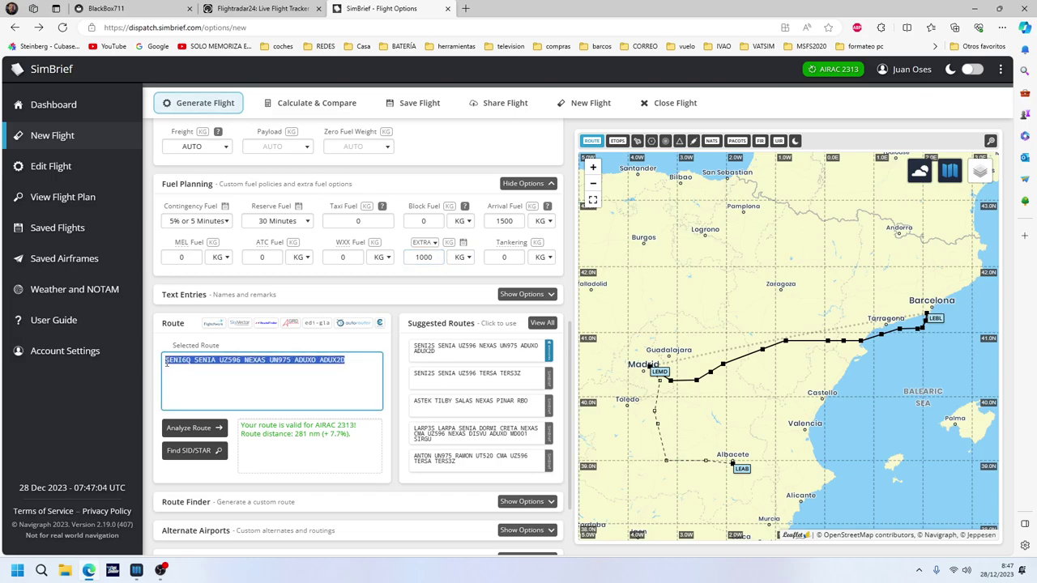
key("BackSpace")
right_click(235, 359)
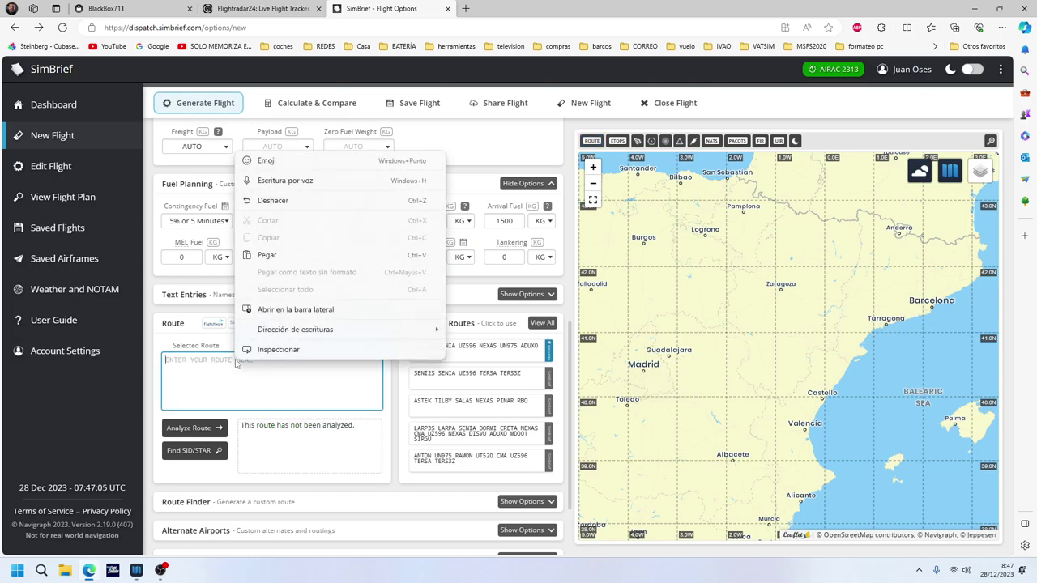
left_click(276, 258)
left_click(277, 259)
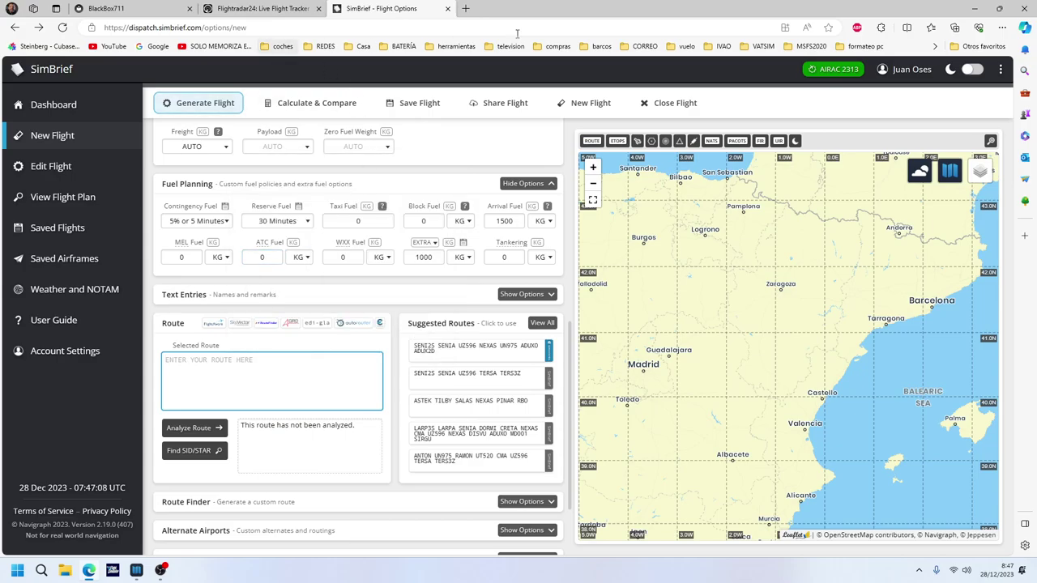
Copy the route SENI6Q SENIA DCT PRADO PRAD3D from Navigraph Charts and paste it as the selected route in SimBrief.
left_click(136, 570)
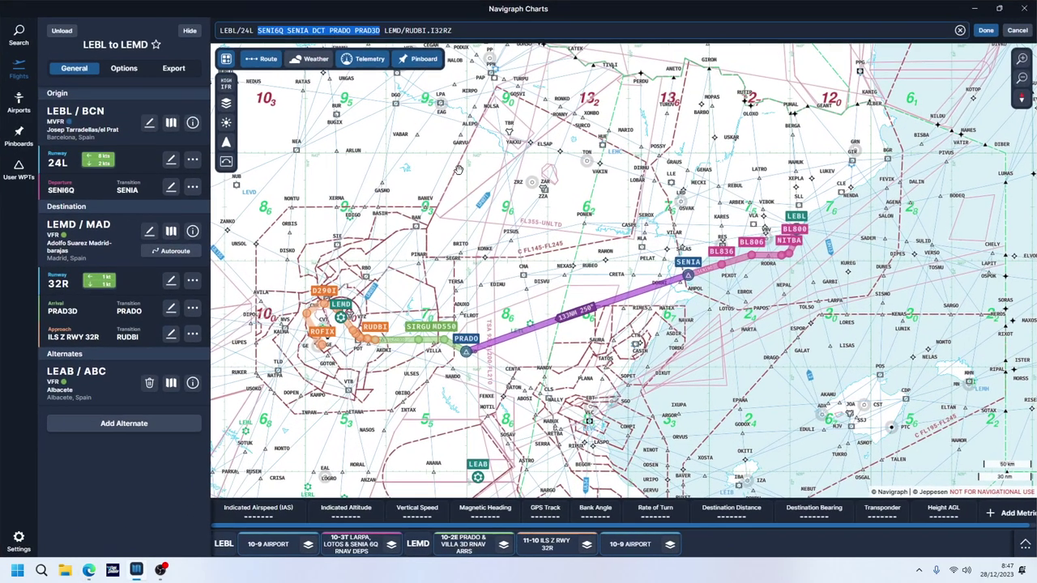
right_click(349, 30)
left_click(361, 53)
left_click(976, 12)
right_click(231, 358)
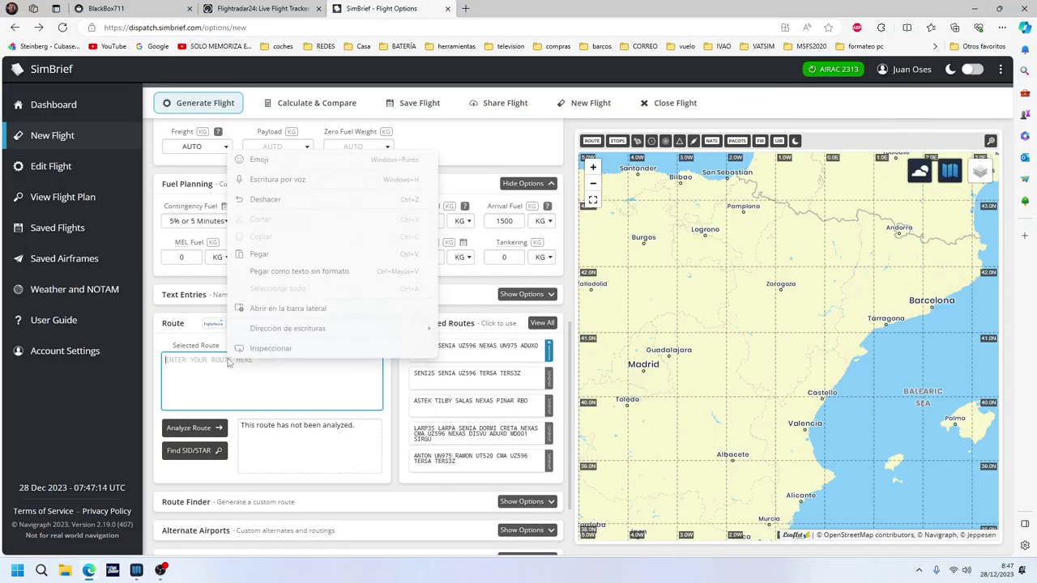
left_click(284, 254)
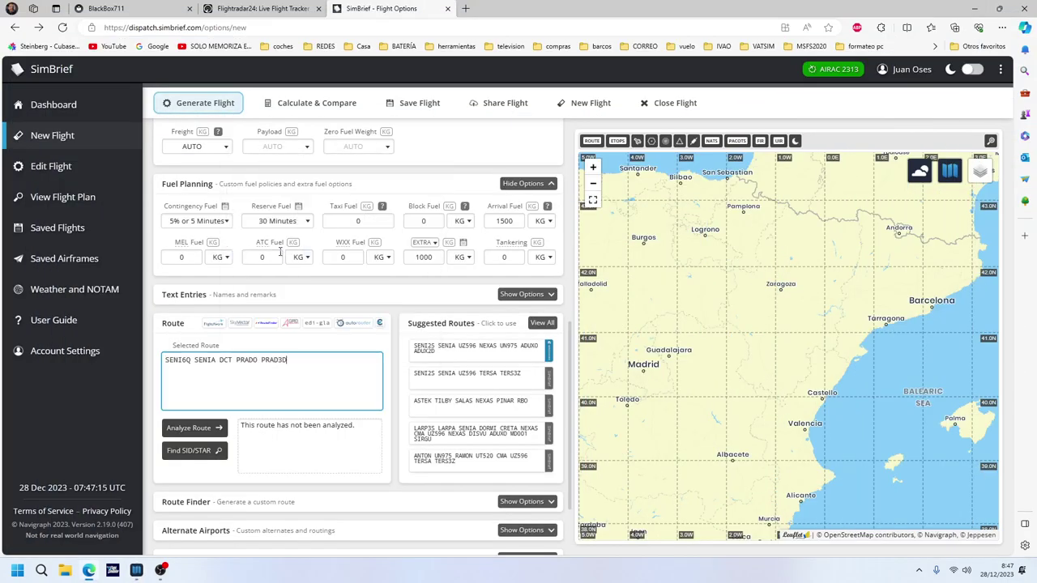
Copy the FPL text provided for Eurocontrol IFPS validation and open the Public NOP Network Operations Portal.
left_click(380, 324)
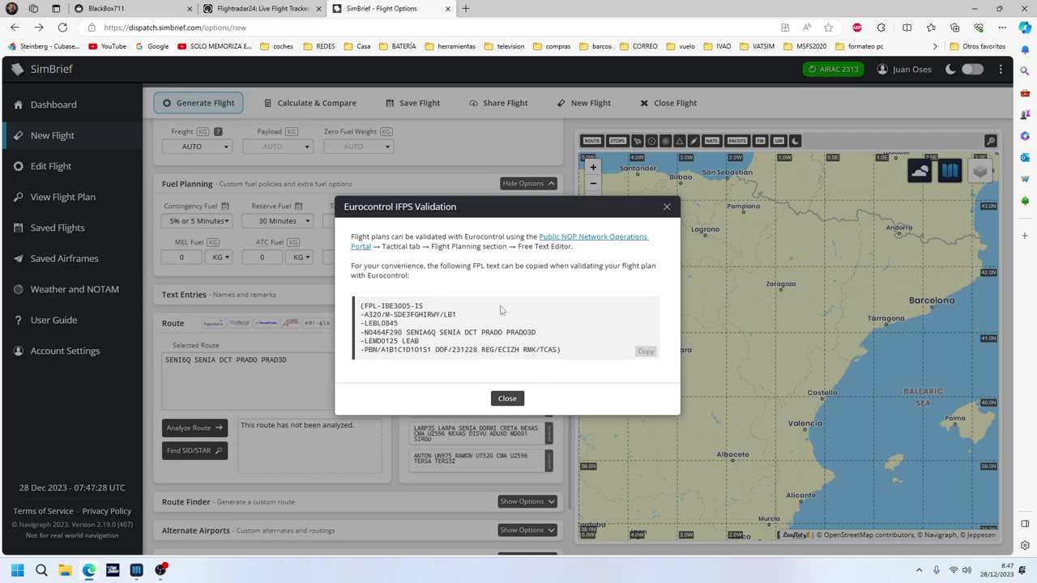
left_click(647, 354)
left_click(585, 239)
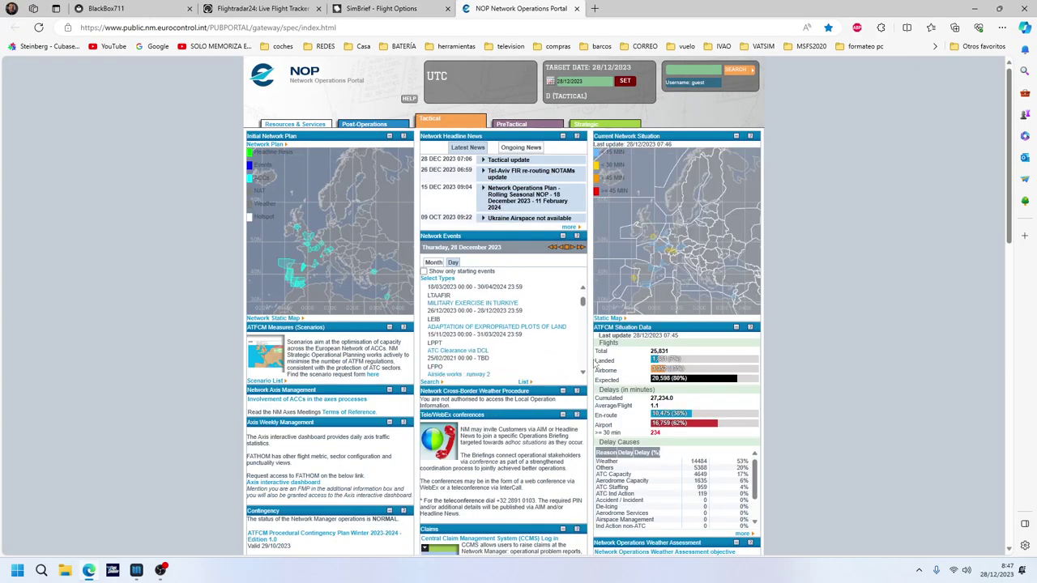
Open the portal's Flight Planning Free Text Editor, paste the copied FPL text as FPL data and validate it.
scroll(856, 435, "down", 6)
scroll(857, 435, "down", 3)
left_click(666, 233)
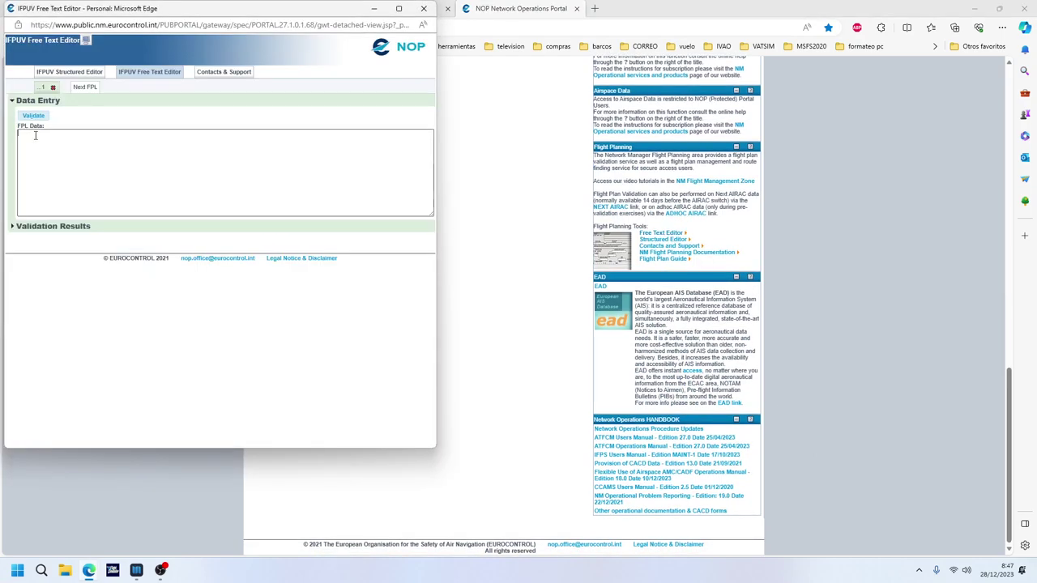
right_click(35, 135)
left_click(71, 239)
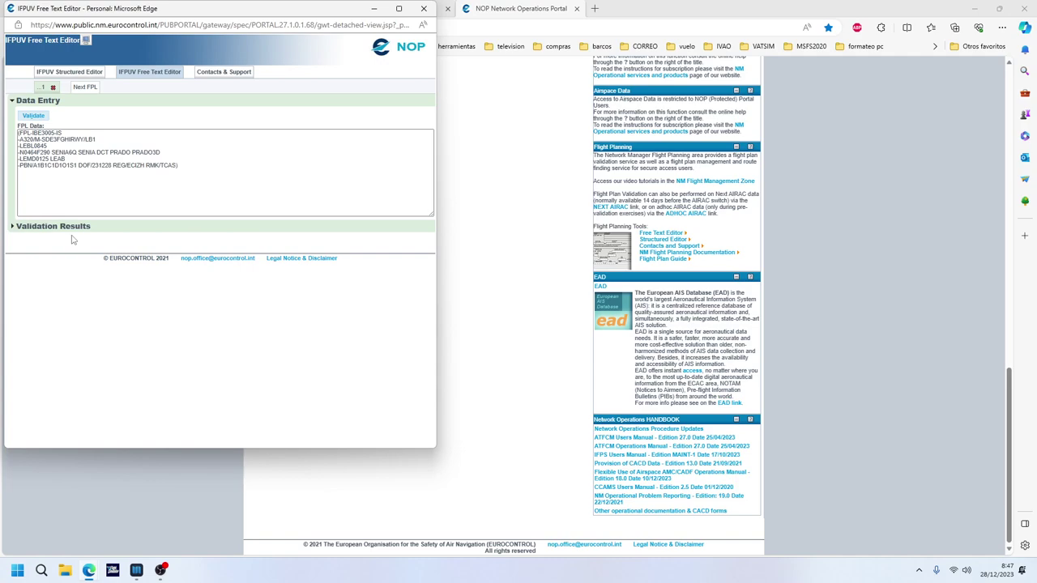
left_click(33, 116)
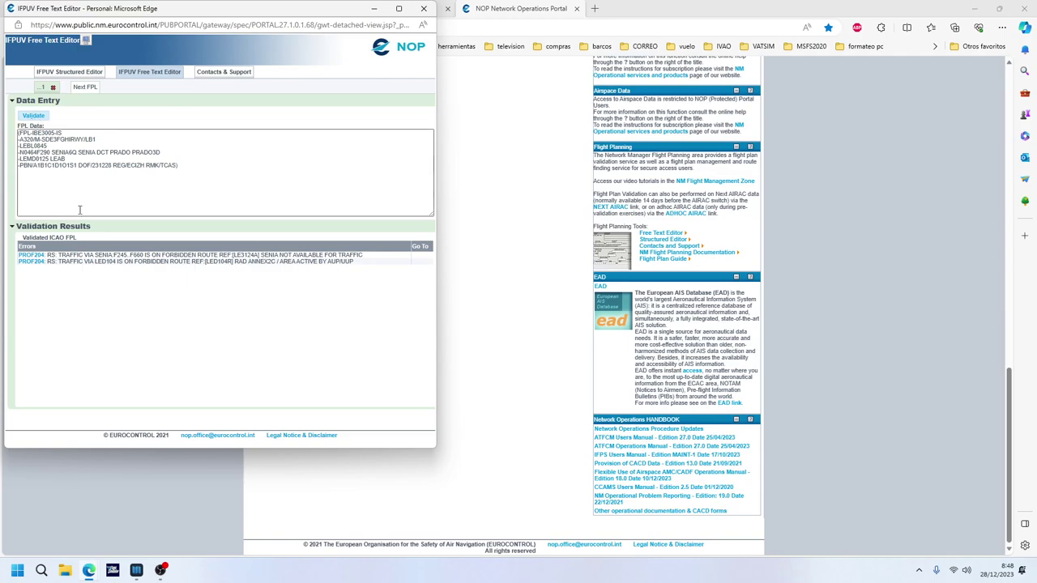
Close the Free Text Editor, the NOP portal and the IFPS validation dialog to return to the SimBrief flight options.
left_click(424, 10)
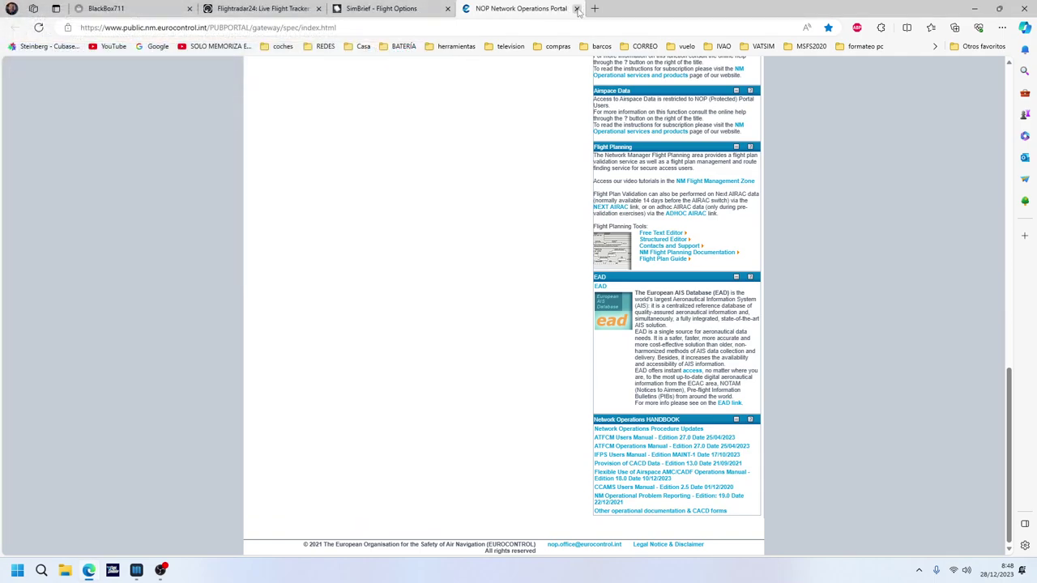
left_click(577, 9)
left_click(504, 397)
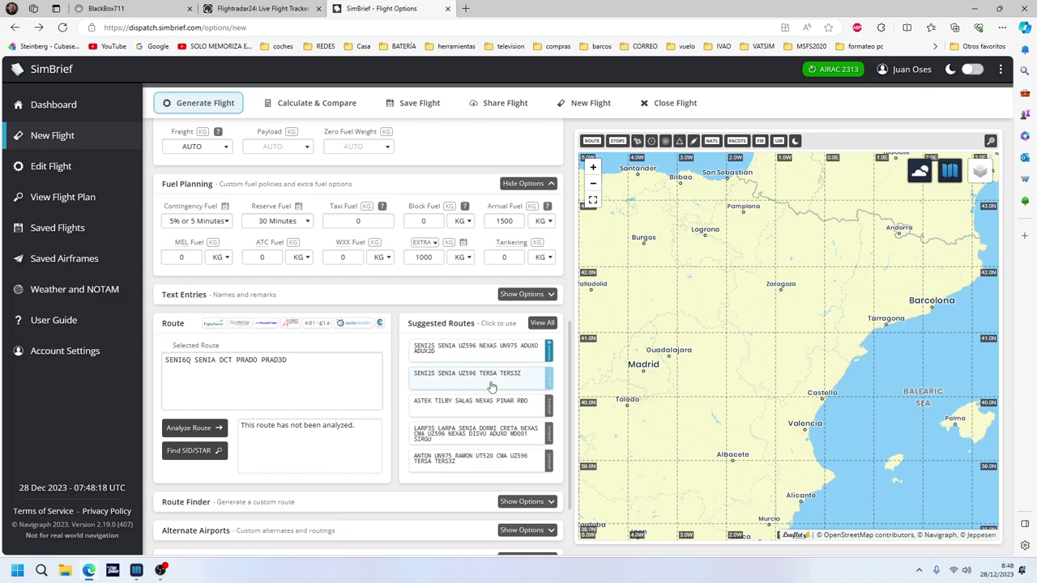
Review the flight options and analyze the selected route SENI6Q SENIA DCT PRADO PRAD3D.
scroll(496, 436, "down", 1)
scroll(495, 436, "up", 4)
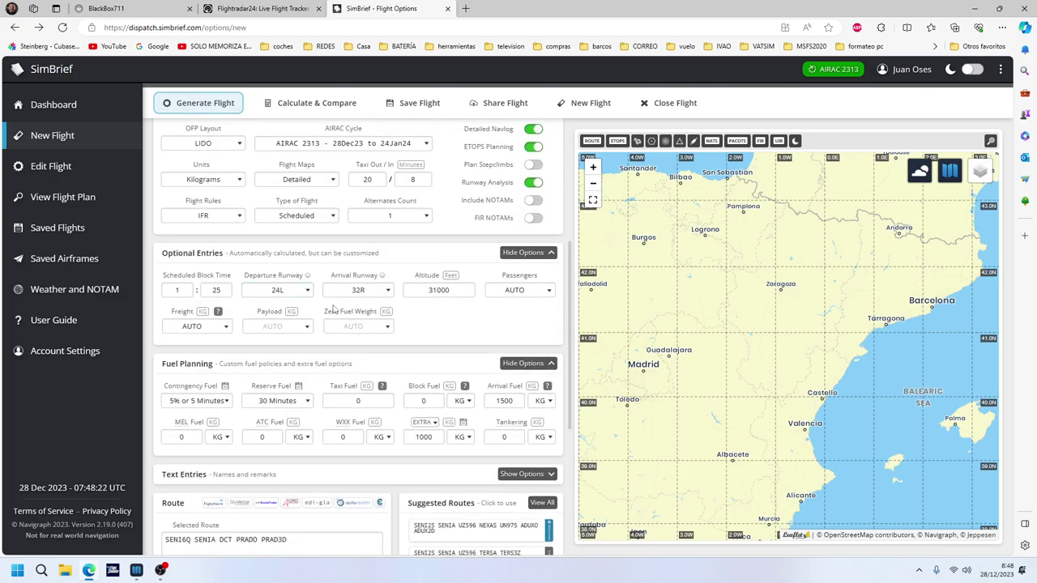
scroll(445, 363, "down", 3)
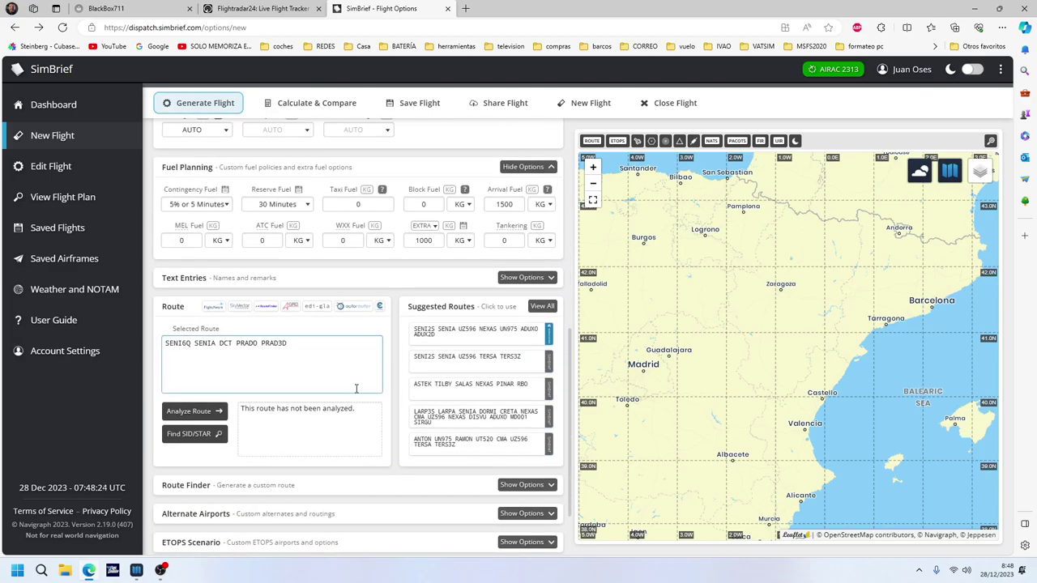
scroll(421, 405, "down", 1)
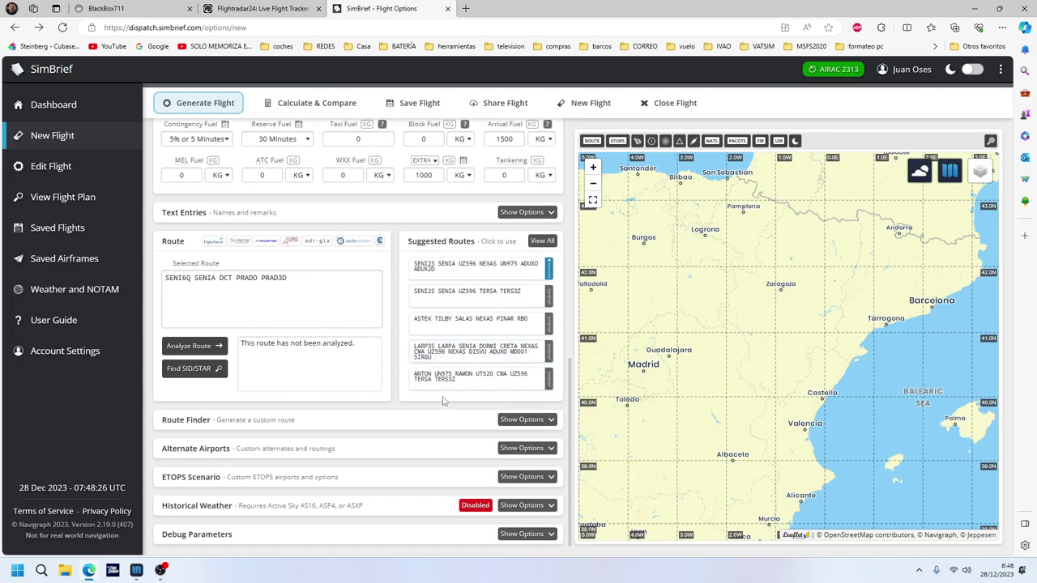
scroll(467, 375, "up", 3)
scroll(298, 374, "down", 3)
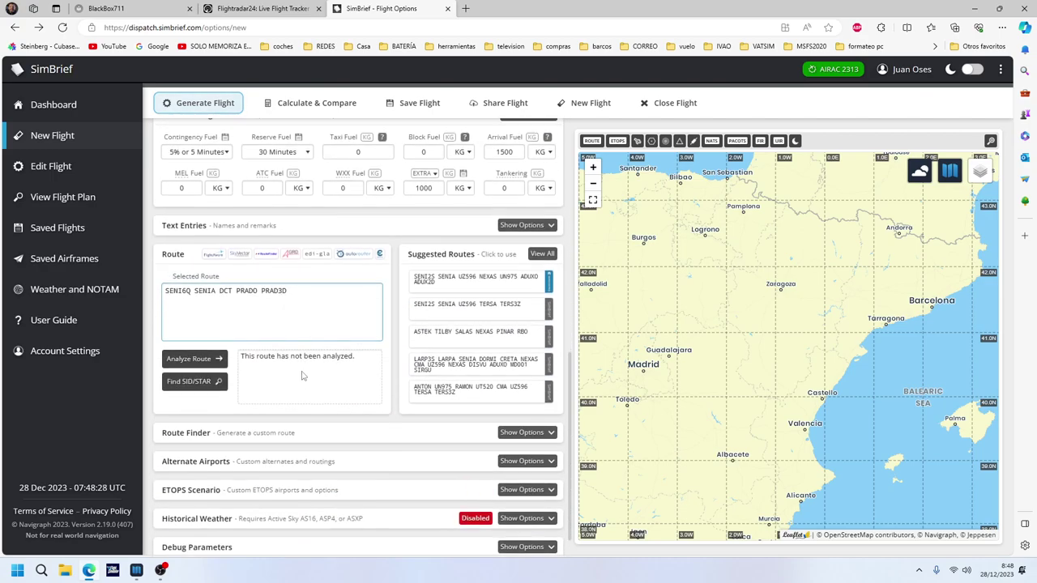
left_click(191, 347)
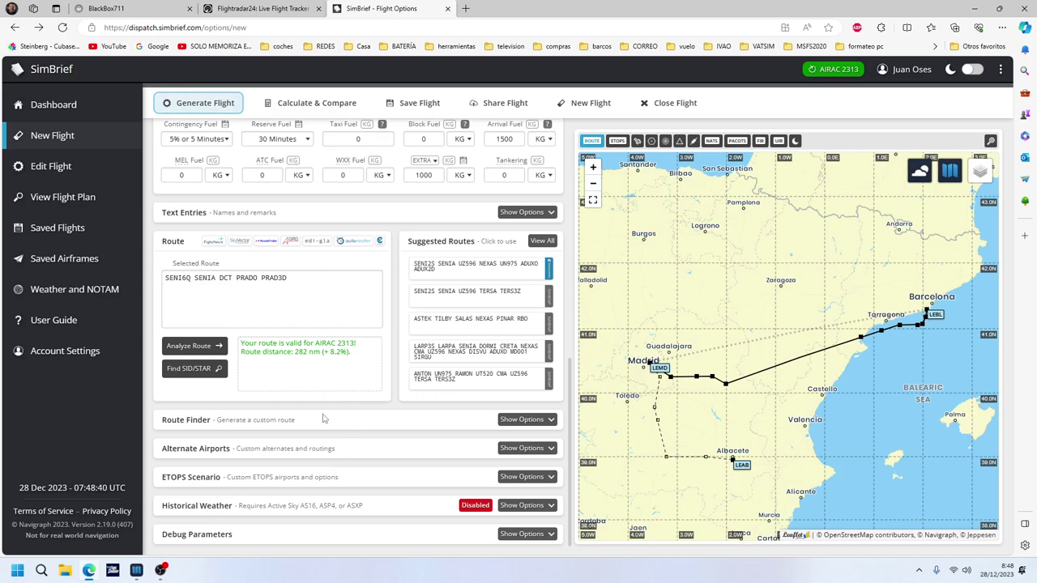
Check the flight settings once more and generate the LEBL to LEMD flight plan.
scroll(325, 413, "up", 3)
scroll(325, 414, "up", 2)
scroll(324, 413, "down", 4)
scroll(325, 405, "up", 1)
scroll(331, 398, "down", 1)
left_click(207, 106)
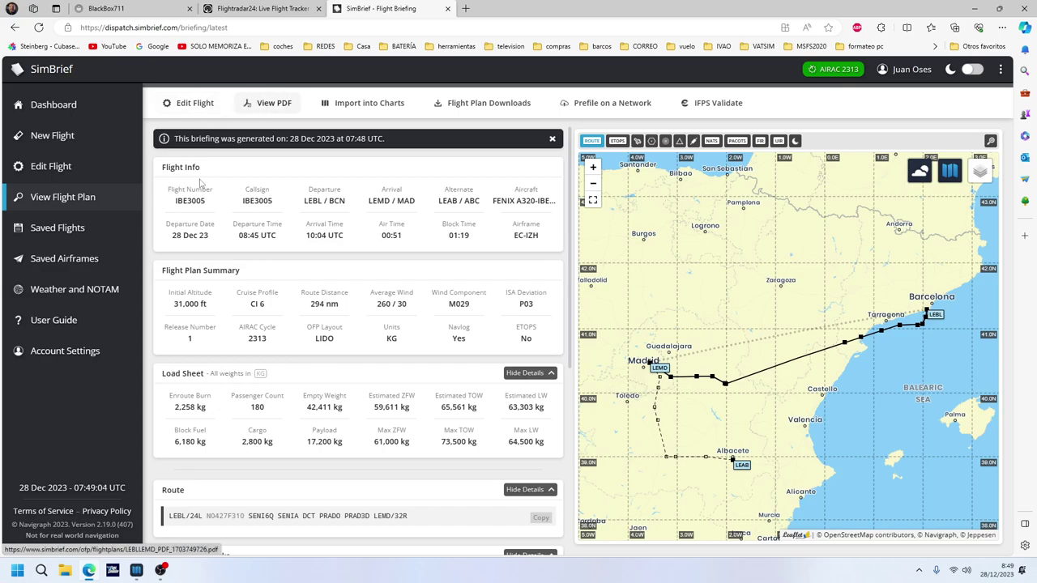
Examine the flight plan PDF's times, weights, navigation log, winds, ATC flight plan and vertical profile, and close it.
left_click(271, 106)
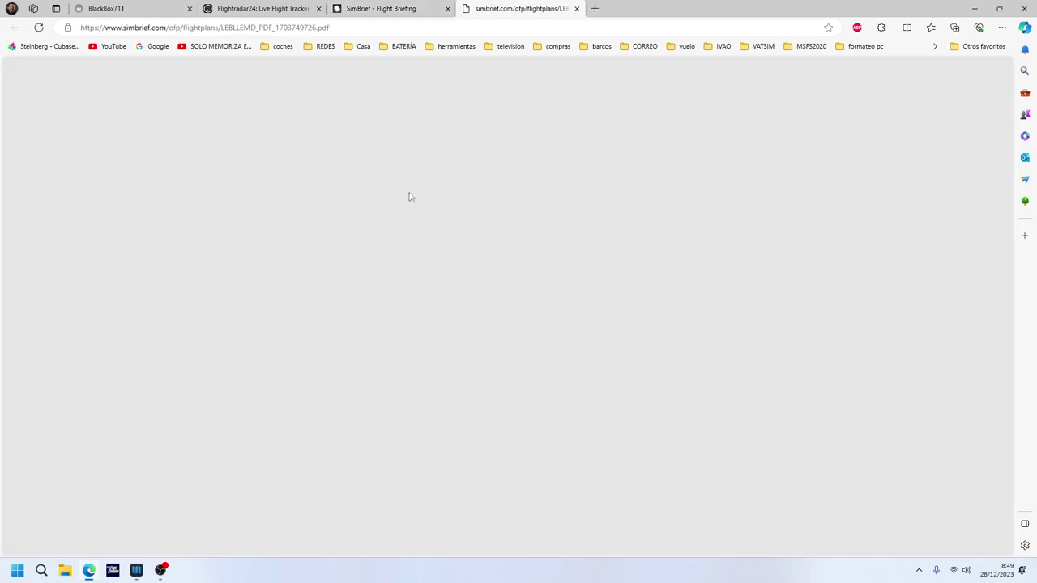
scroll(448, 259, "down", 10)
scroll(448, 259, "down", 5)
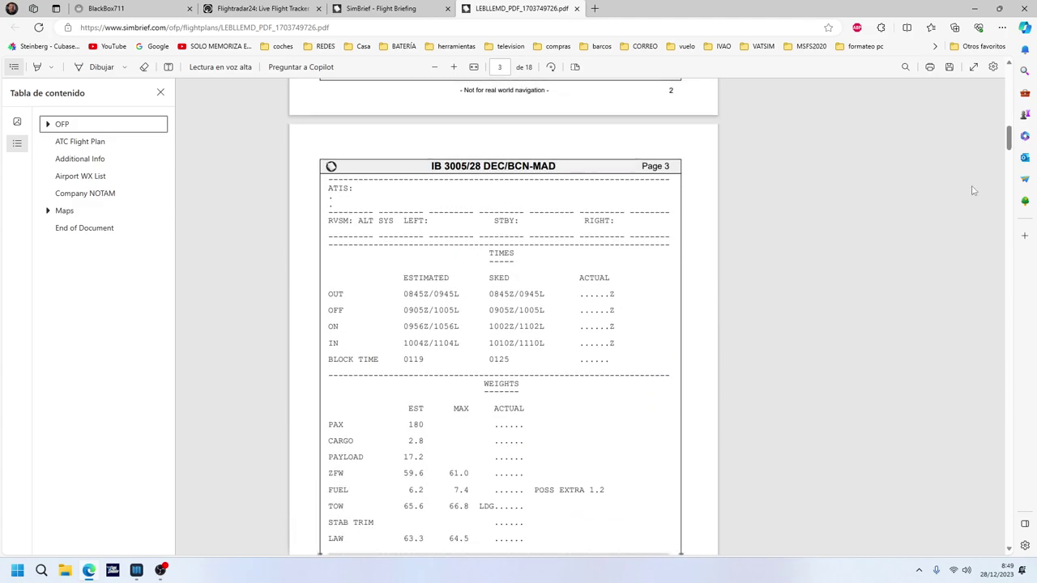
left_click_drag(1011, 143, 1013, 180)
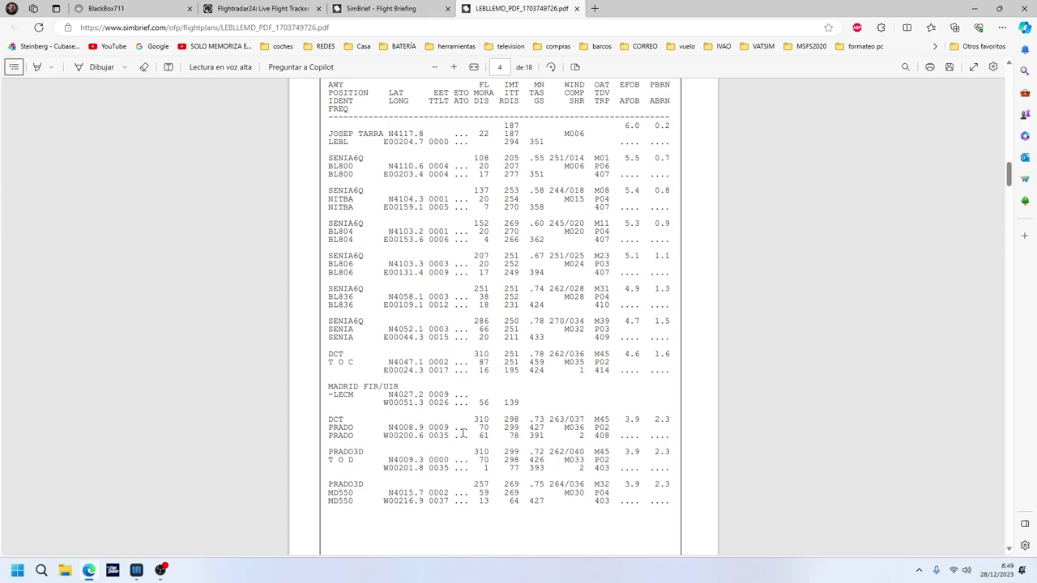
left_click_drag(1008, 175, 1011, 226)
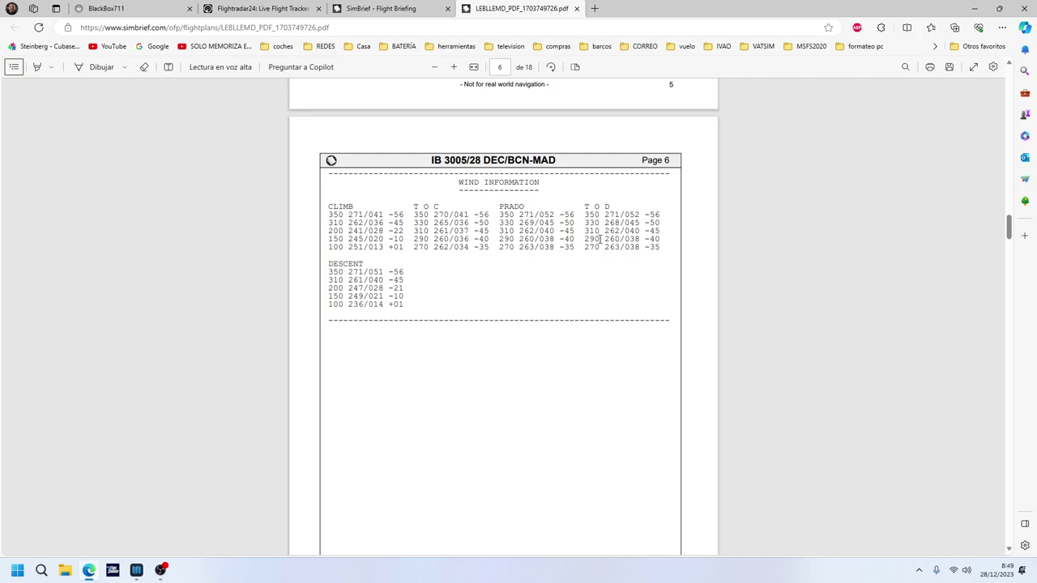
left_click_drag(1009, 227, 1009, 256)
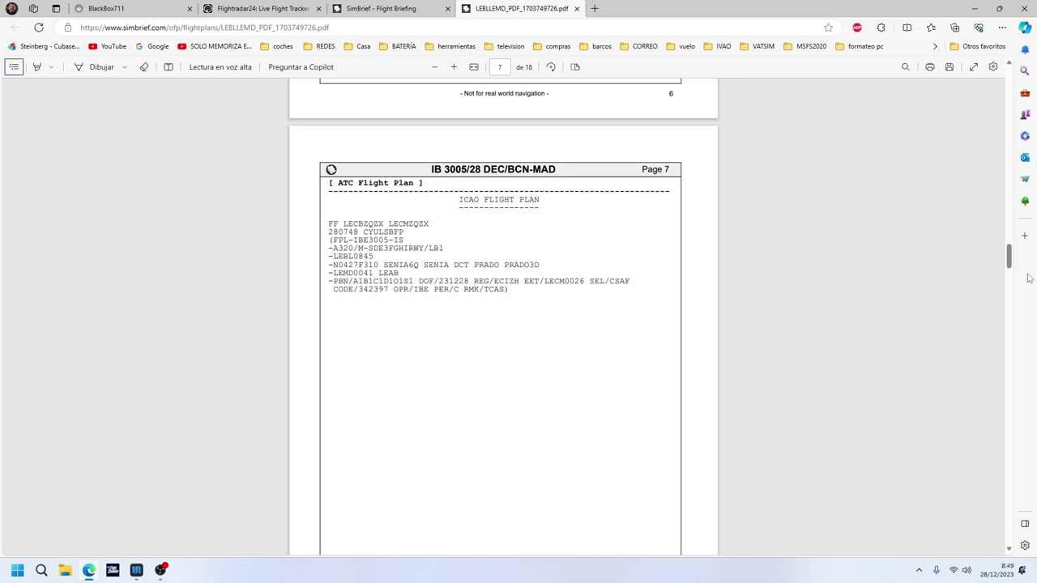
mouse_move(1009, 256)
left_mouse_down()
mouse_move(1012, 297)
mouse_move(1010, 254)
left_mouse_up()
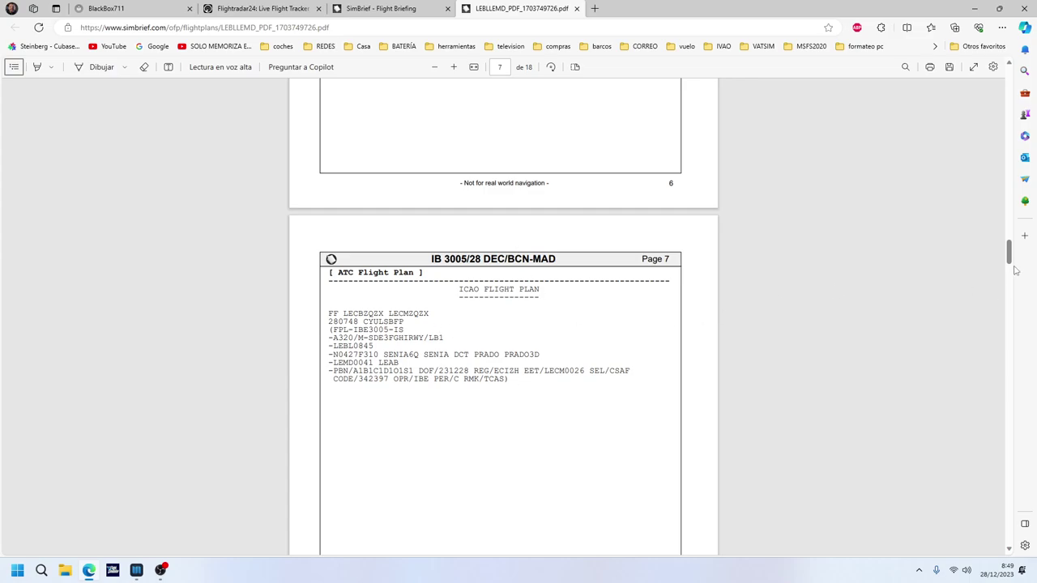
left_click_drag(1010, 256, 1007, 505)
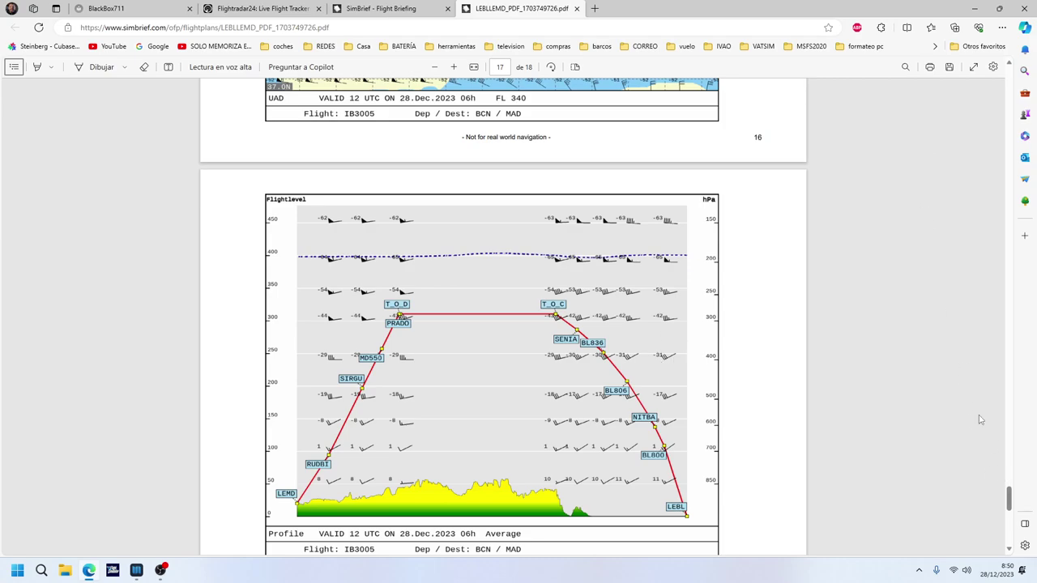
left_click(577, 8)
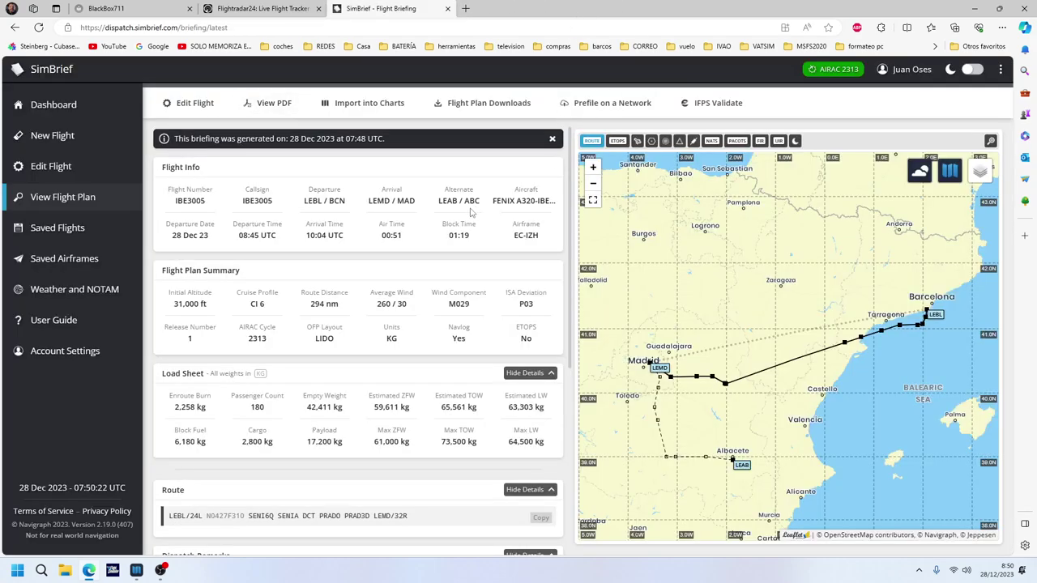
Prefile the generated flight on IVAO and look through the prefilled flight plan form.
left_click(600, 106)
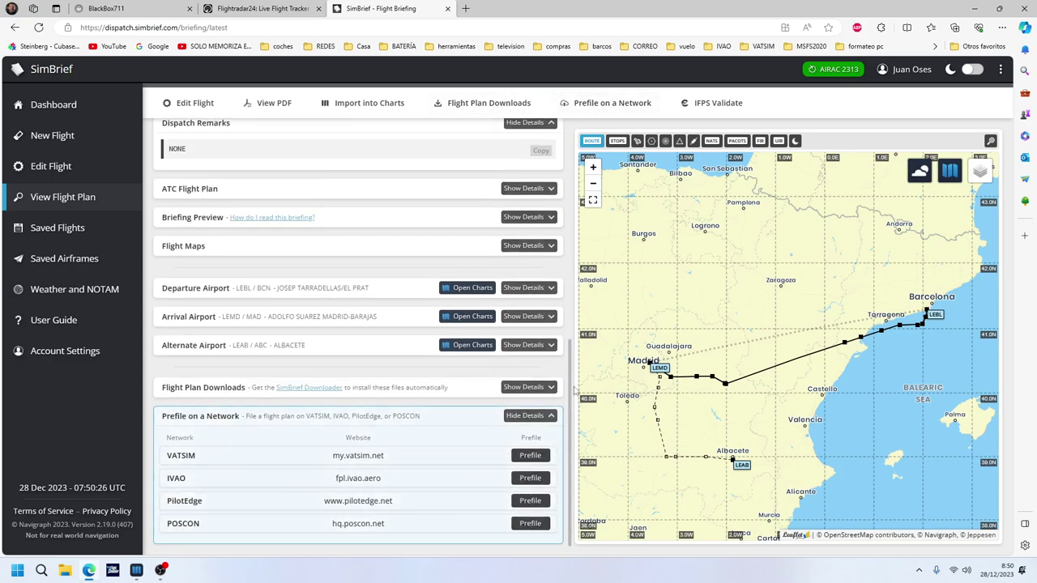
left_click(528, 479)
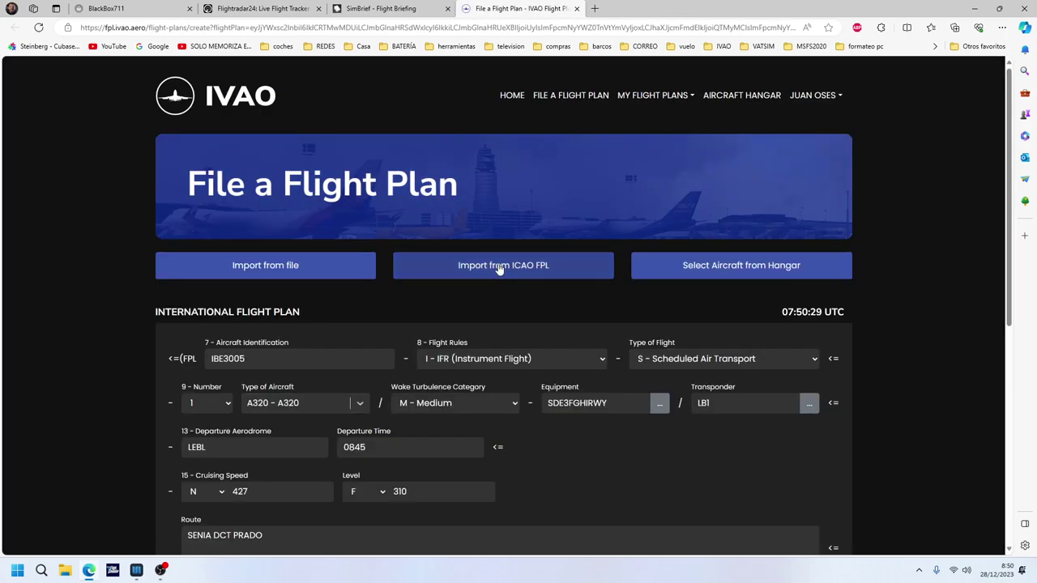
scroll(500, 269, "down", 5)
scroll(498, 268, "up", 2)
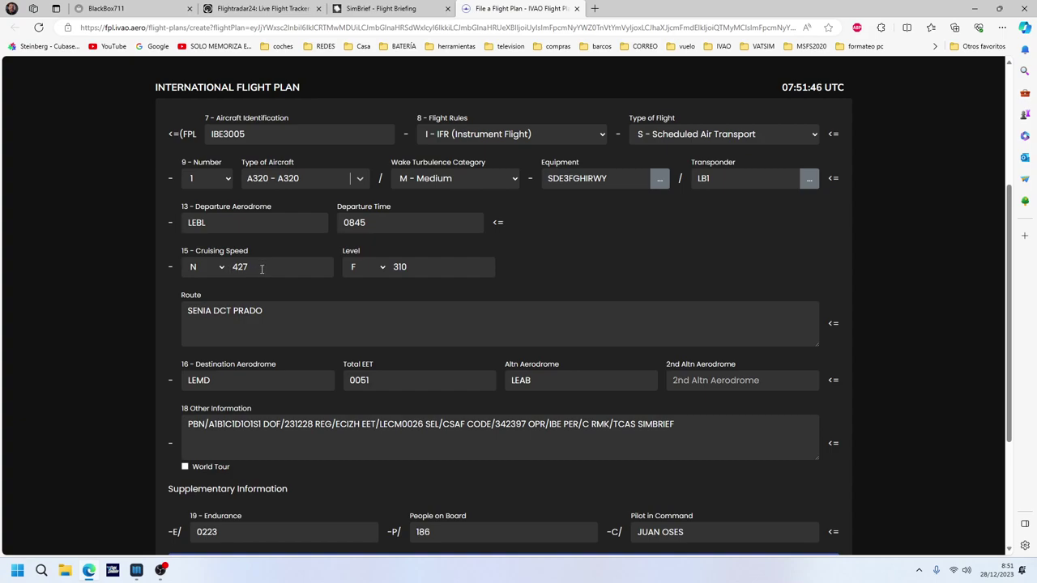
Check the available flight level types, the route and the remaining fields of the IVAO flight plan.
left_click(382, 268)
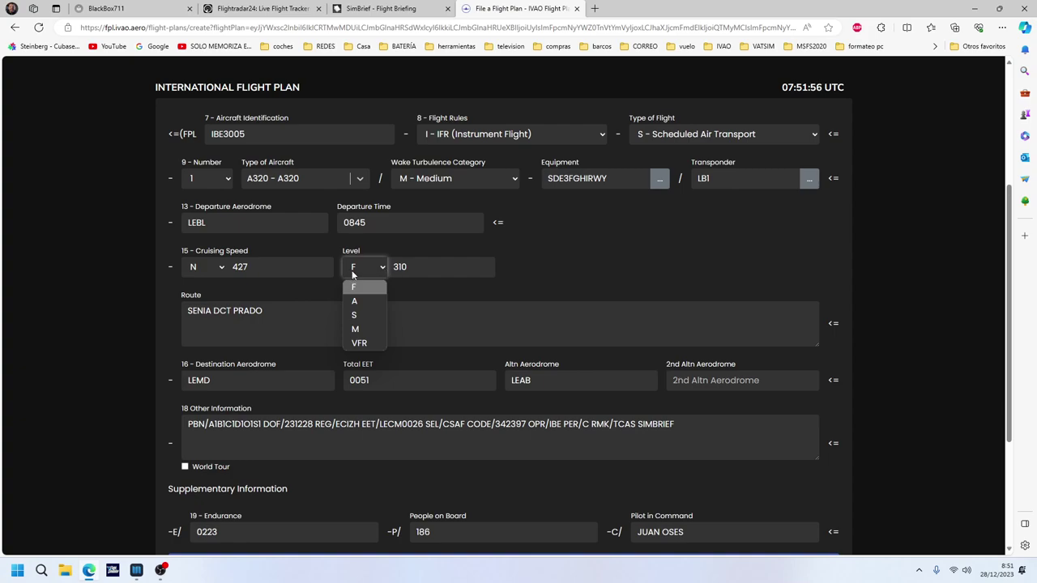
left_click(464, 282)
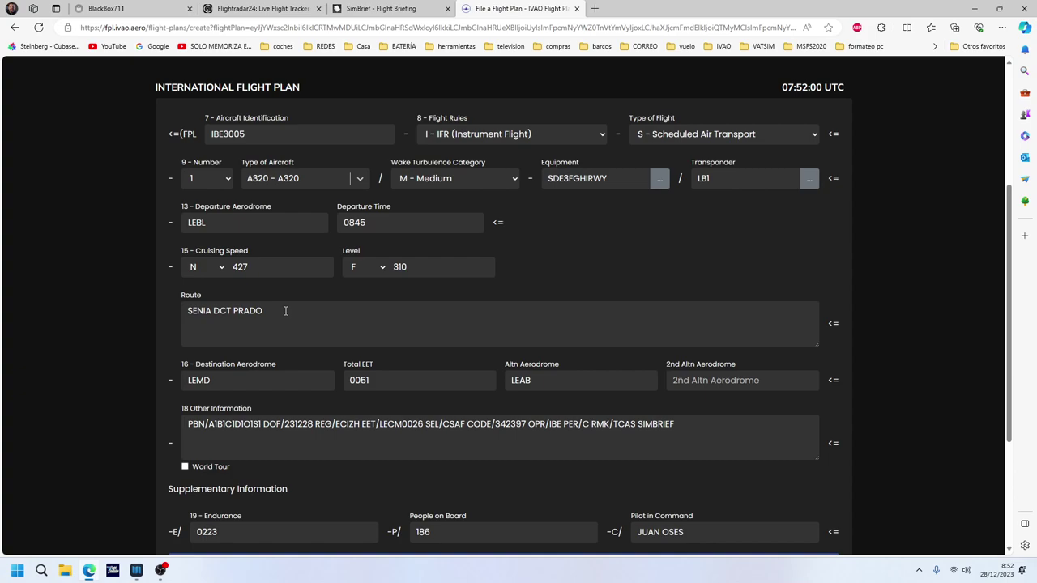
scroll(272, 375, "down", 2)
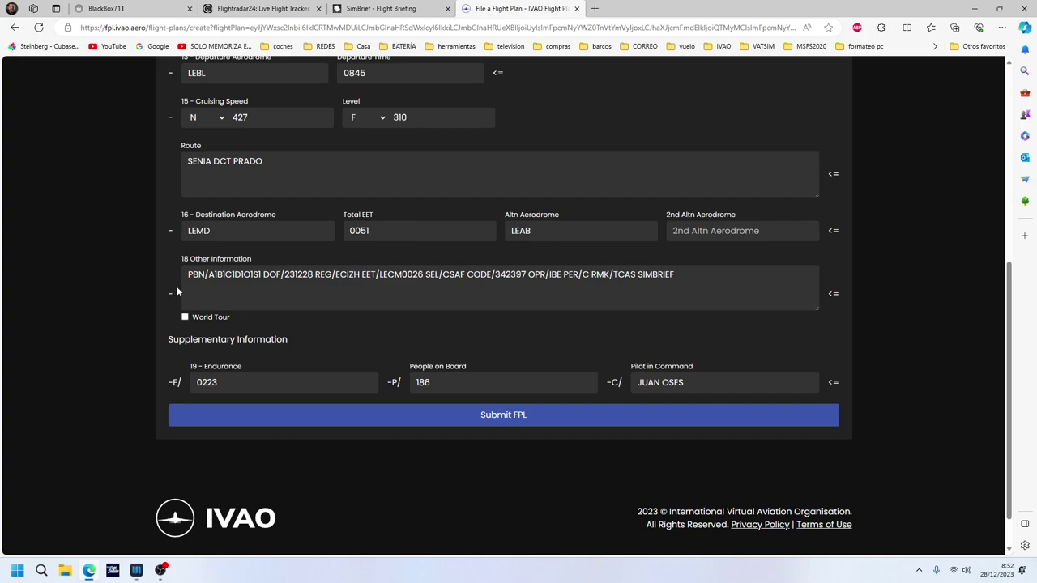
Review the entries under Other Information and remove the word SIMBRIEF after RMK/TCAS.
left_click(209, 277)
left_click(261, 277)
left_click(311, 277)
left_click(609, 275)
left_click_drag(685, 276, 640, 279)
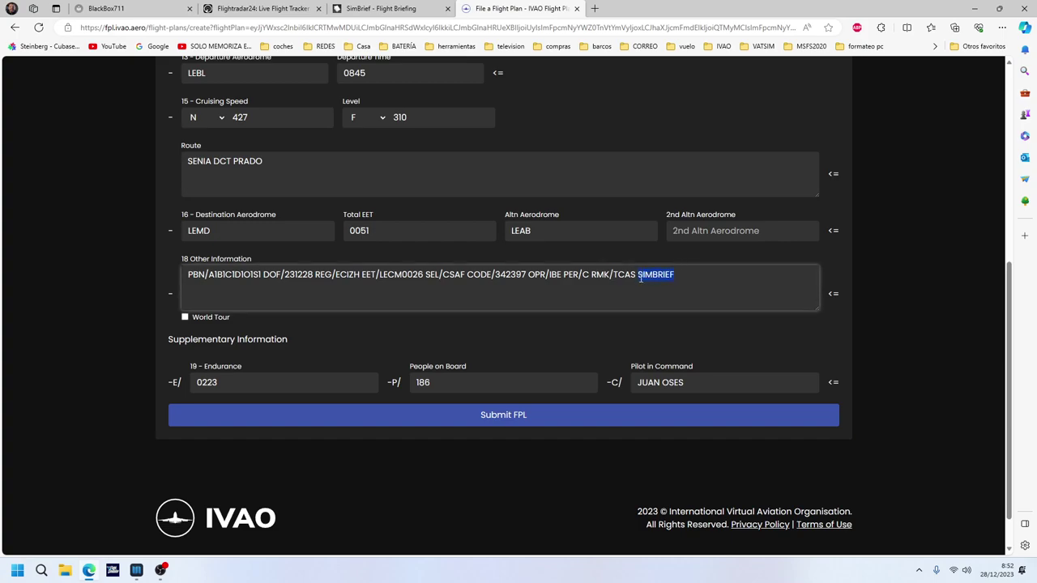
key("BackSpace")
Set the people on board to 180 and submit the IVAO flight plan.
left_click(436, 382)
key("BackSpace")
type("0")
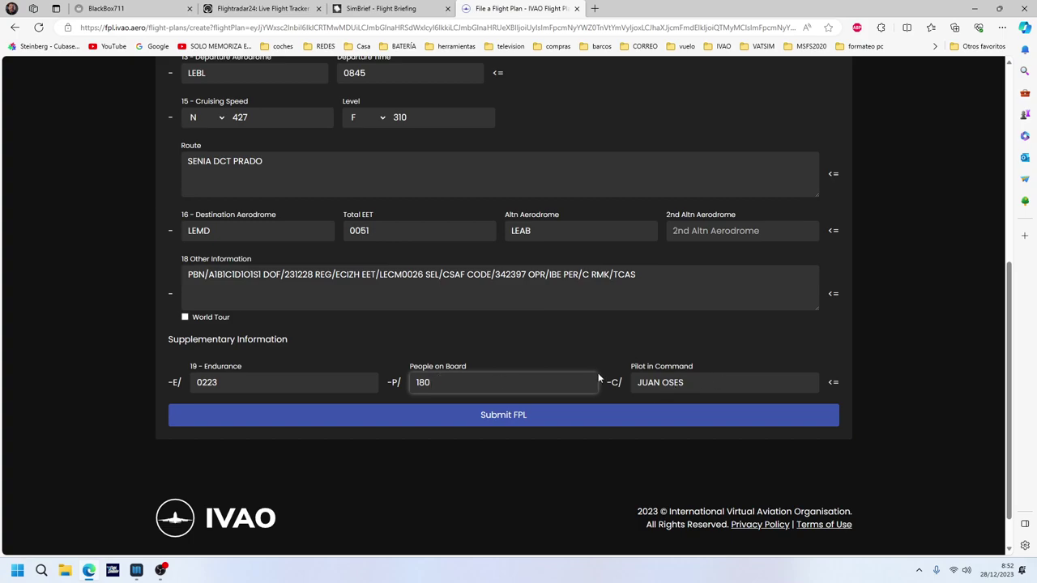
left_click(513, 418)
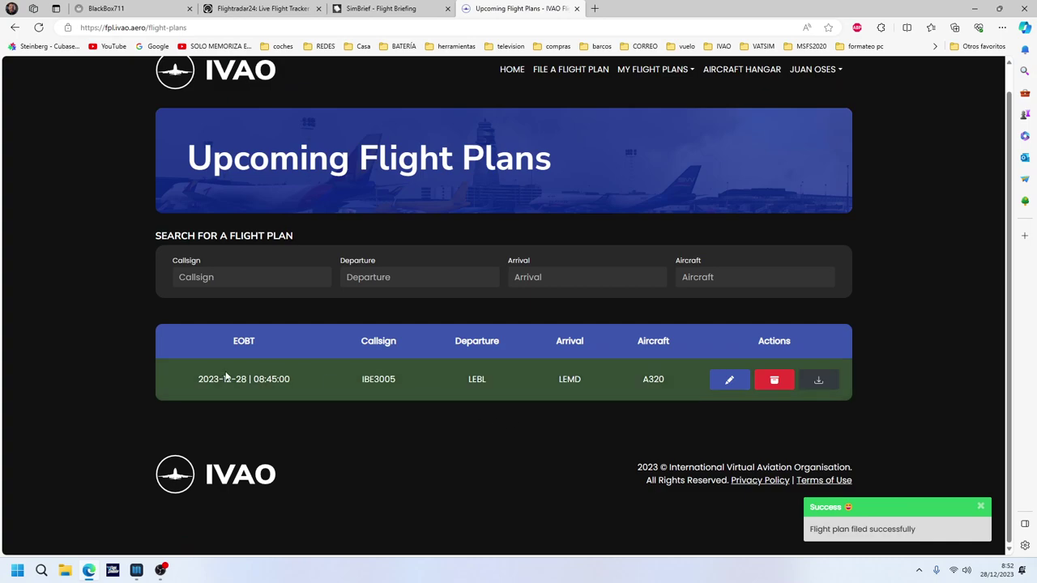
Check the filed callsign, close the IVAO, SimBrief and Flightradar24 pages, and open BlackBox711's airport information page.
left_click_drag(403, 375, 347, 379)
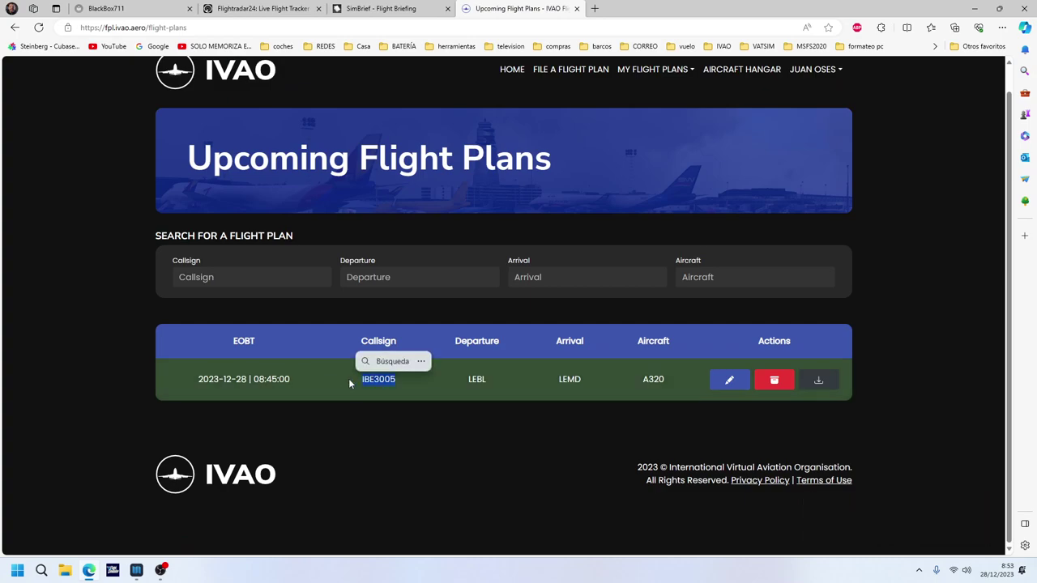
left_click(577, 8)
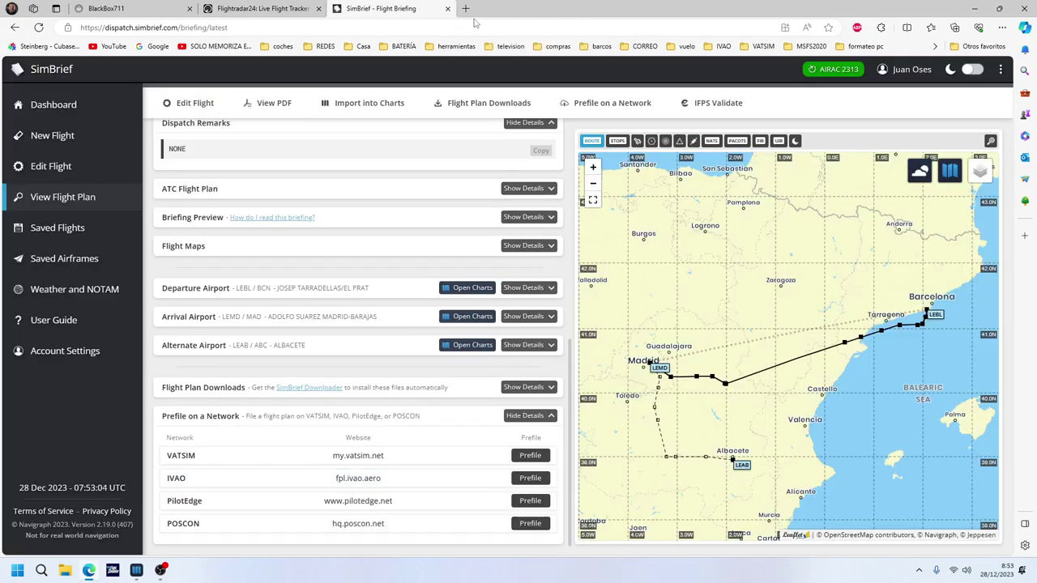
left_click(448, 8)
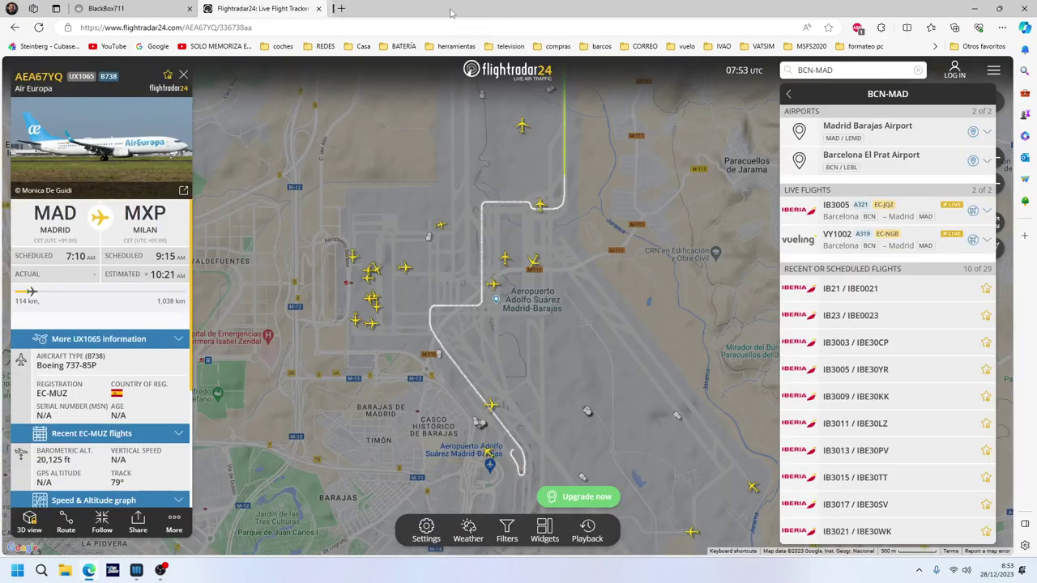
left_click(319, 10)
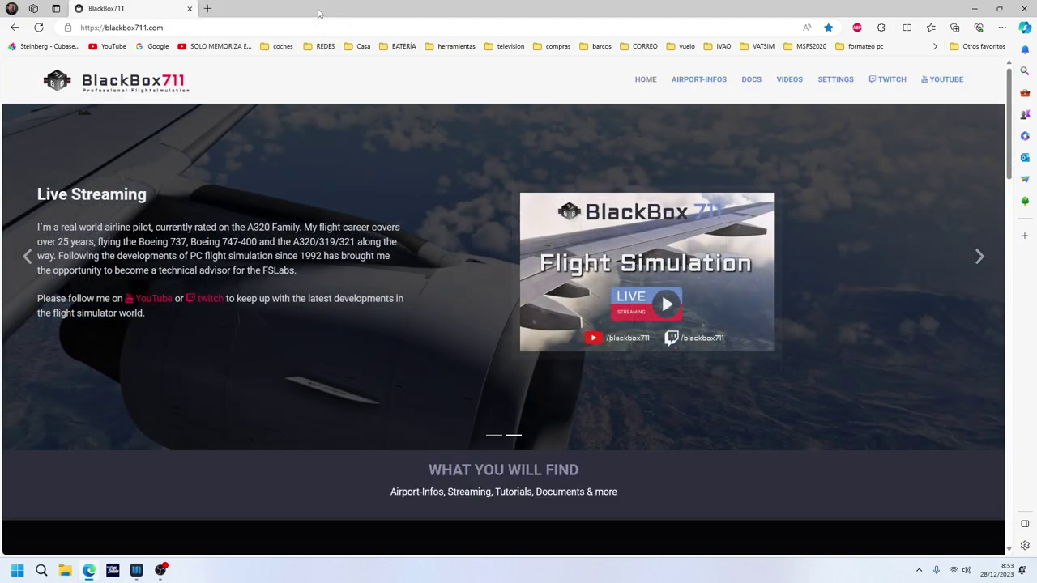
left_click(702, 80)
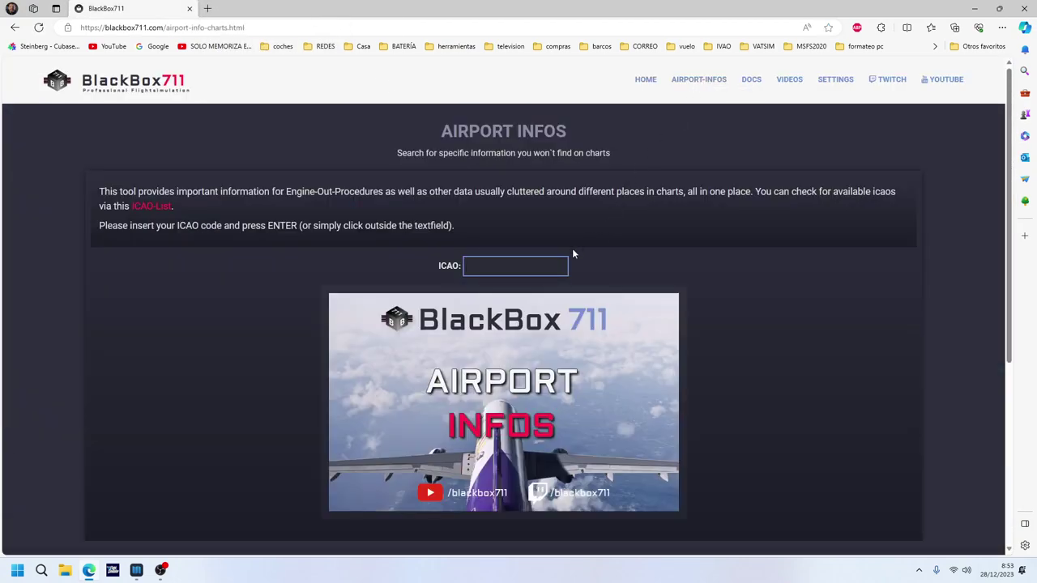
Look up the airport information for LEBL, review its runway and engine-failure data, and minimise the browser.
left_click(498, 269)
type("lebl")
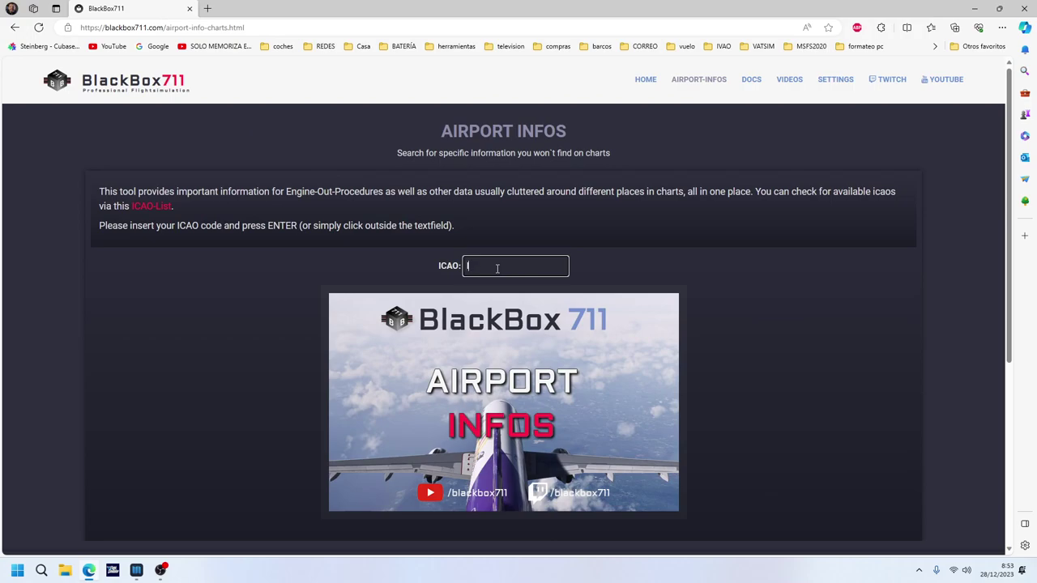
key("Return")
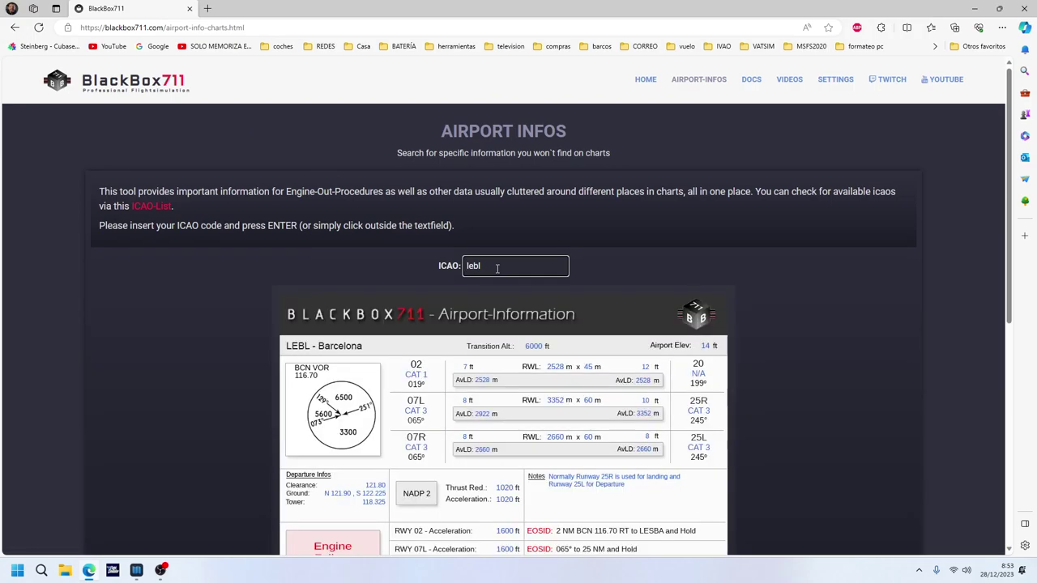
scroll(651, 266, "down", 1)
scroll(651, 266, "down", 5)
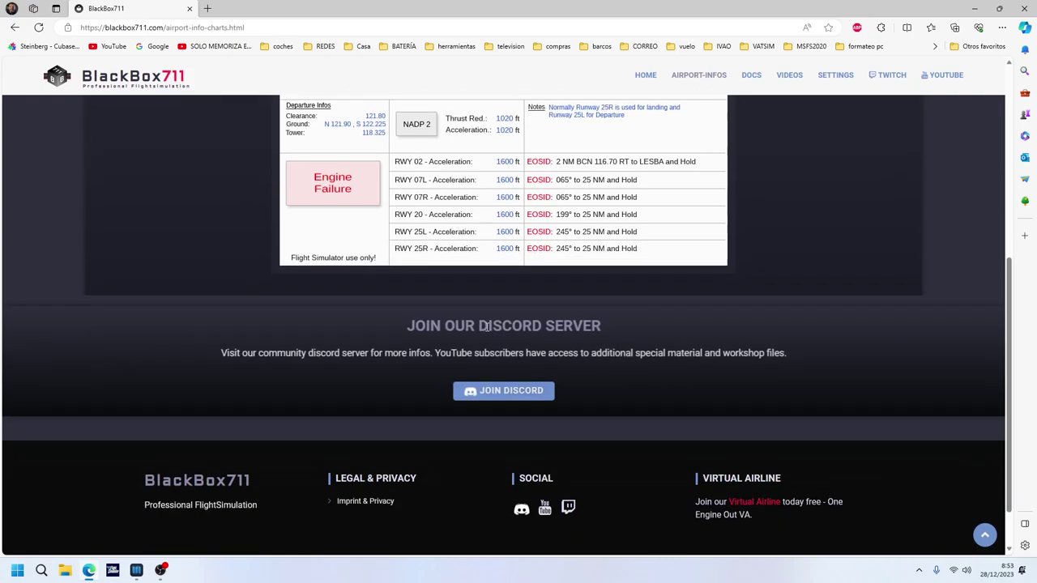
scroll(650, 267, "up", 6)
left_click(975, 8)
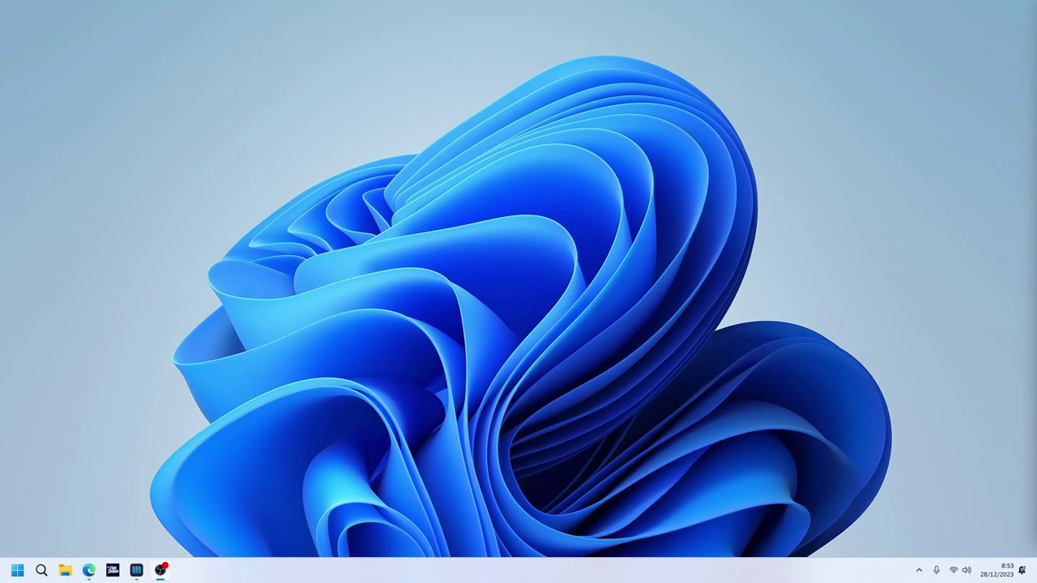
Open MSFS Addons Linker and refresh its addons list.
left_click(919, 570)
left_click(876, 516)
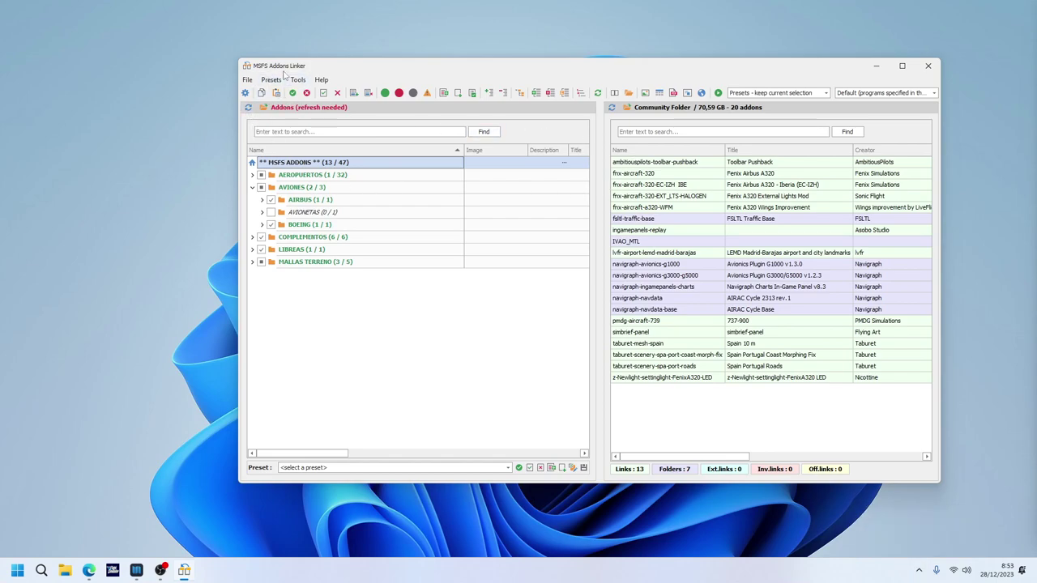
left_click(250, 109)
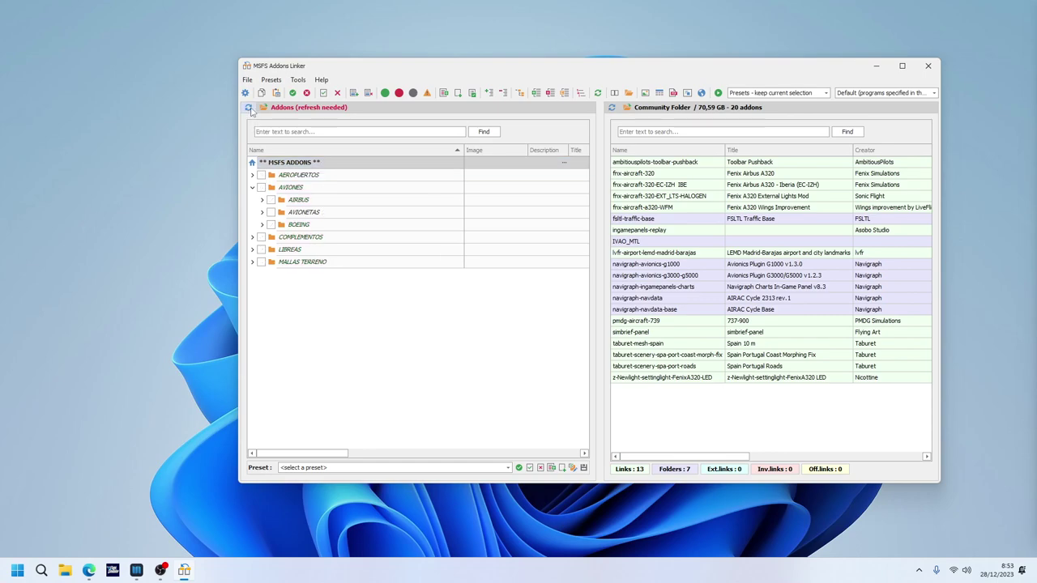
Enable lvfr-airport-lebl-barcelona among the ESPAÑA airports and collapse the AEROPUERTOS folder.
left_click(253, 175)
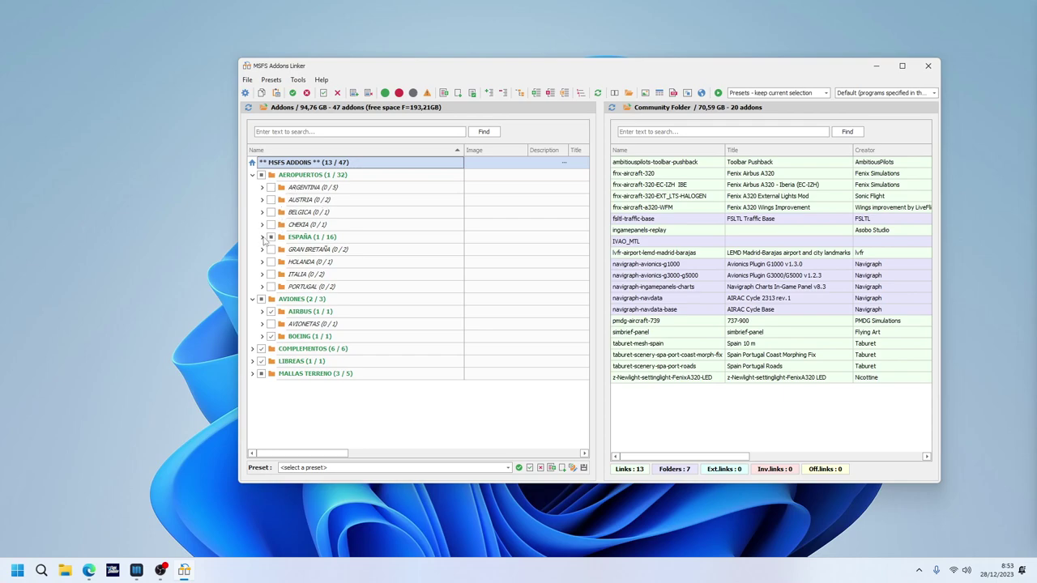
left_click(262, 236)
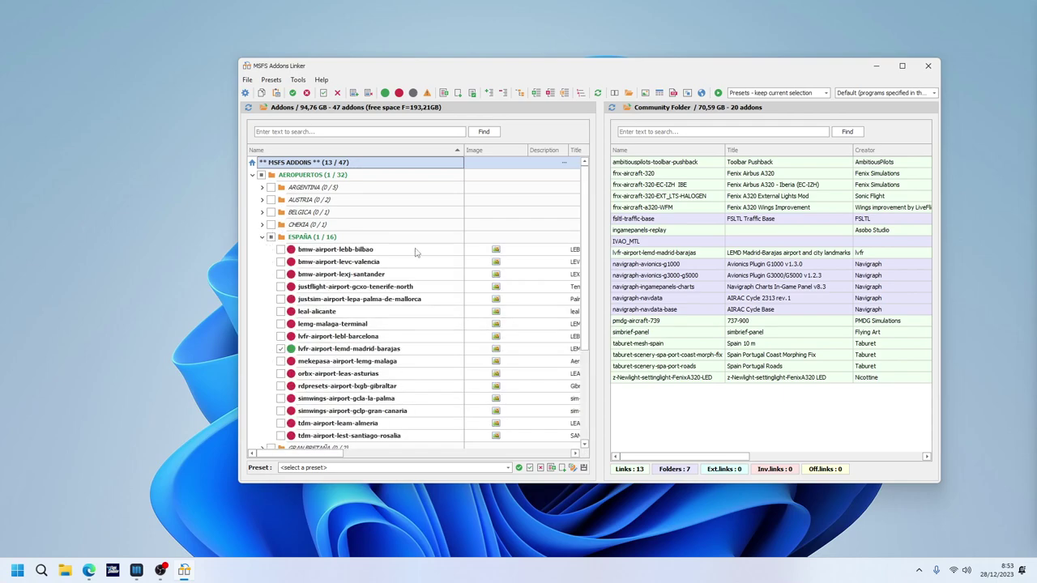
scroll(412, 250, "down", 2)
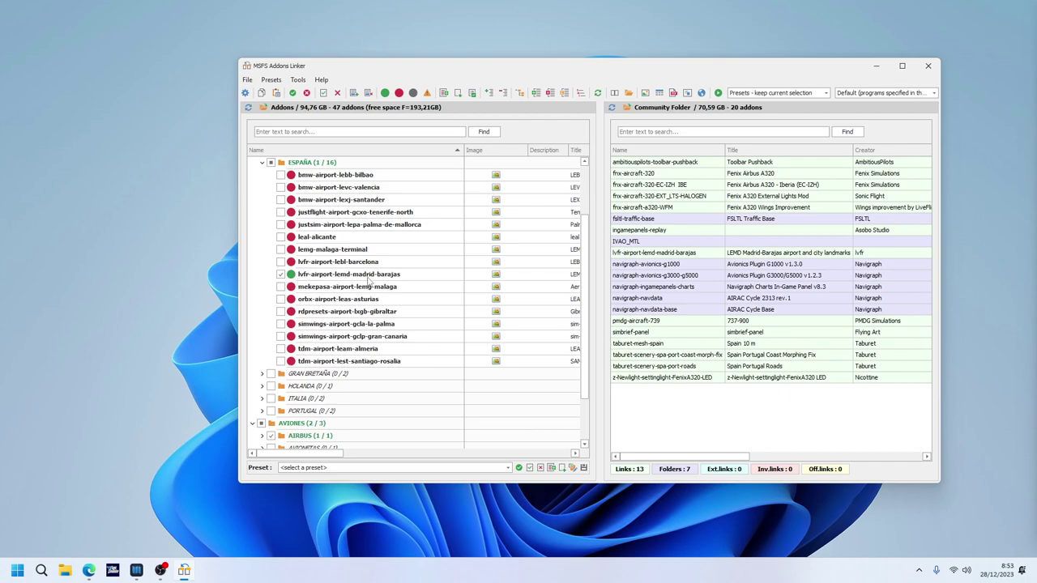
left_click(280, 262)
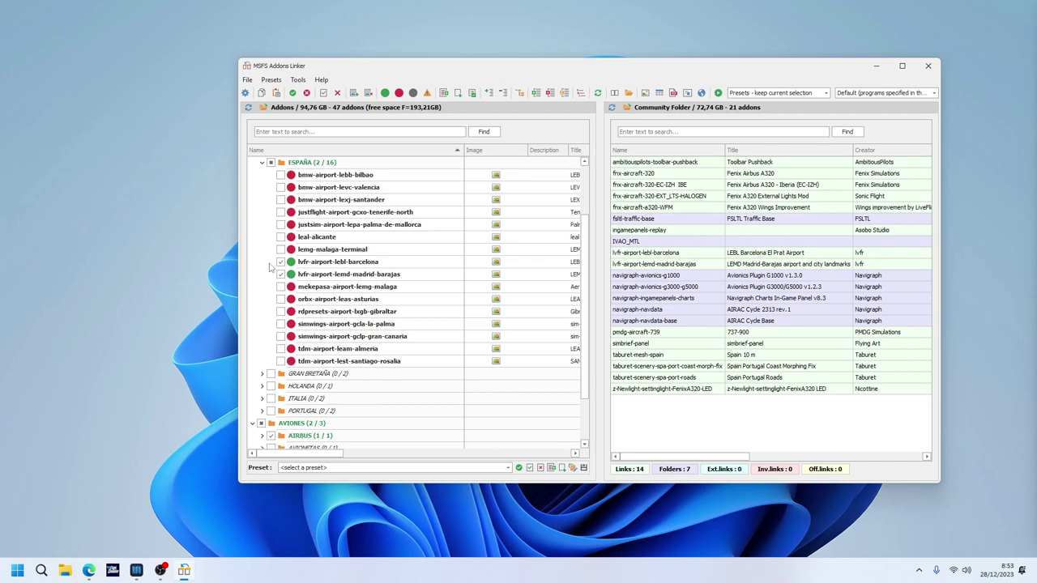
left_click(262, 163)
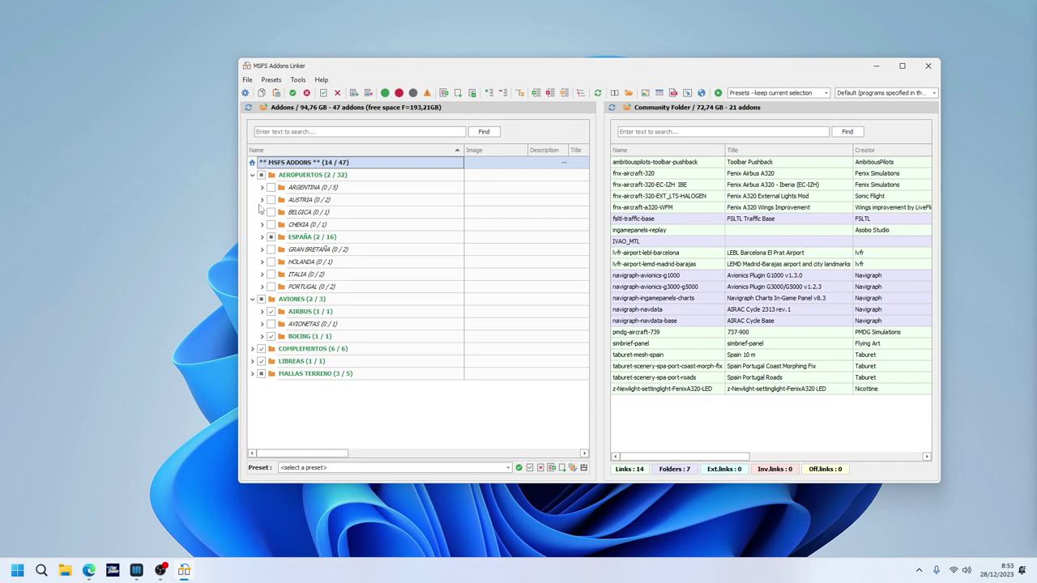
left_click(252, 176)
Inspect the Airbus and Boeing addons under AVIONES, disable pmdg-aircraft-739 and collapse the folder.
left_click(252, 187)
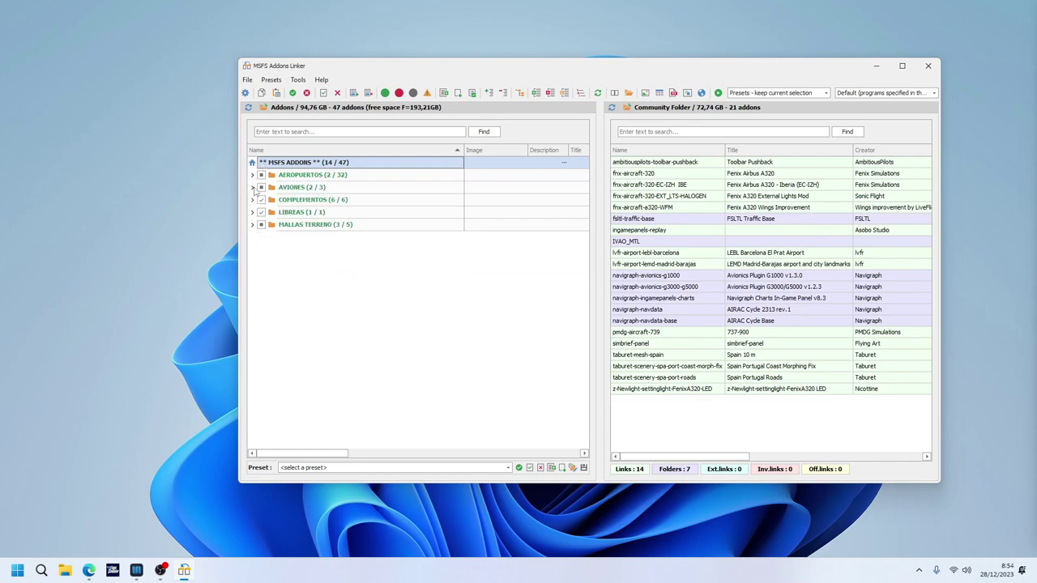
left_click(252, 188)
left_click(262, 199)
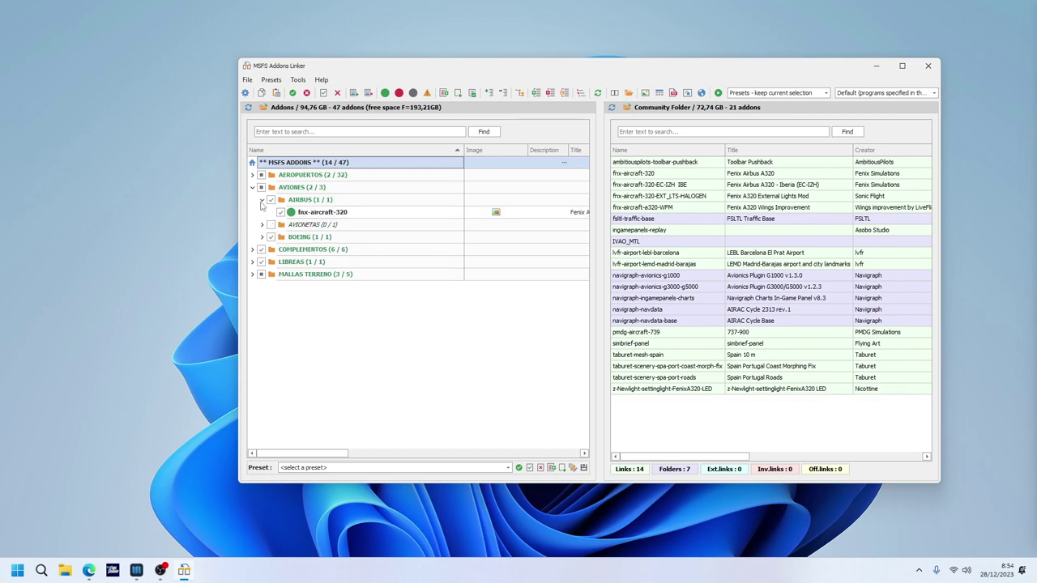
left_click(261, 237)
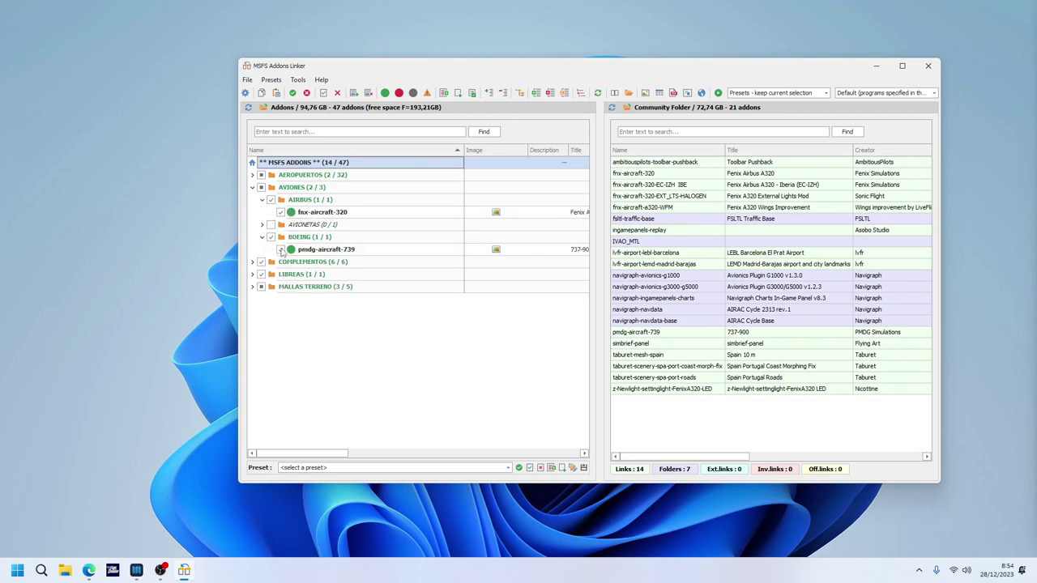
left_click(281, 250)
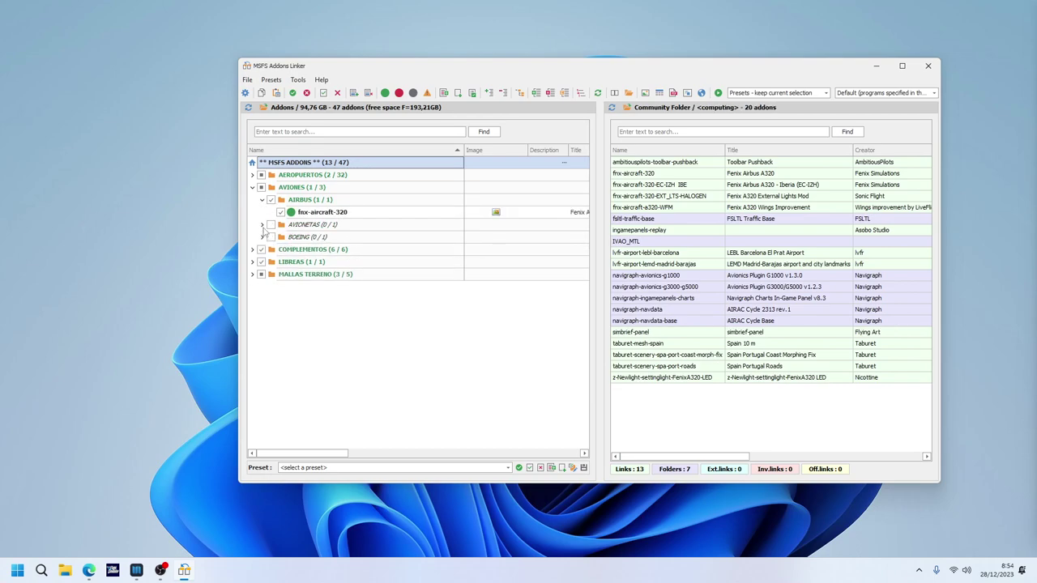
left_click(254, 188)
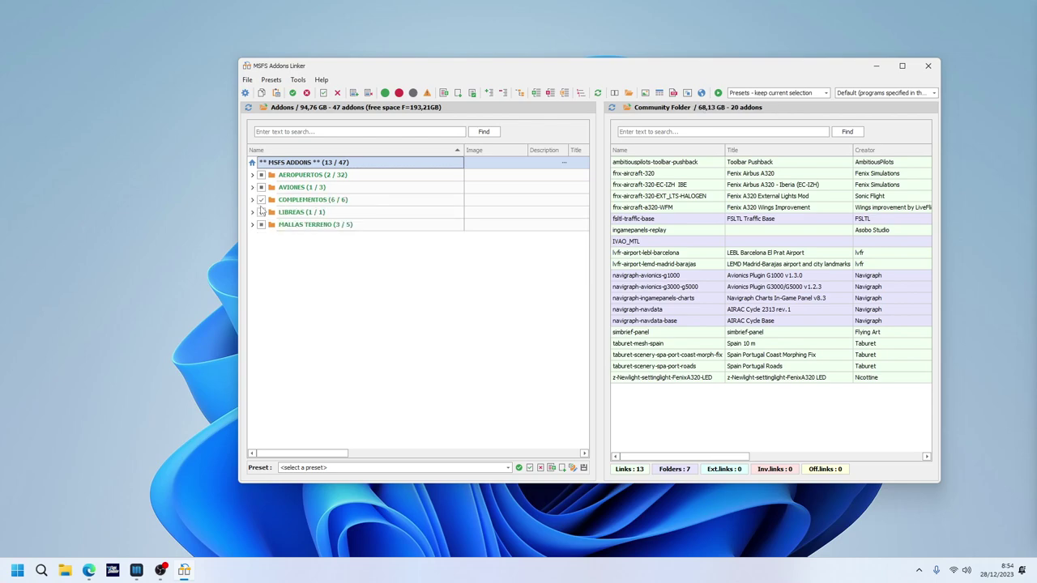
Disable z-Newlight-settinglight-FenixA320-LED in the COMPLEMENTOS folder and collapse the folder.
left_click(252, 200)
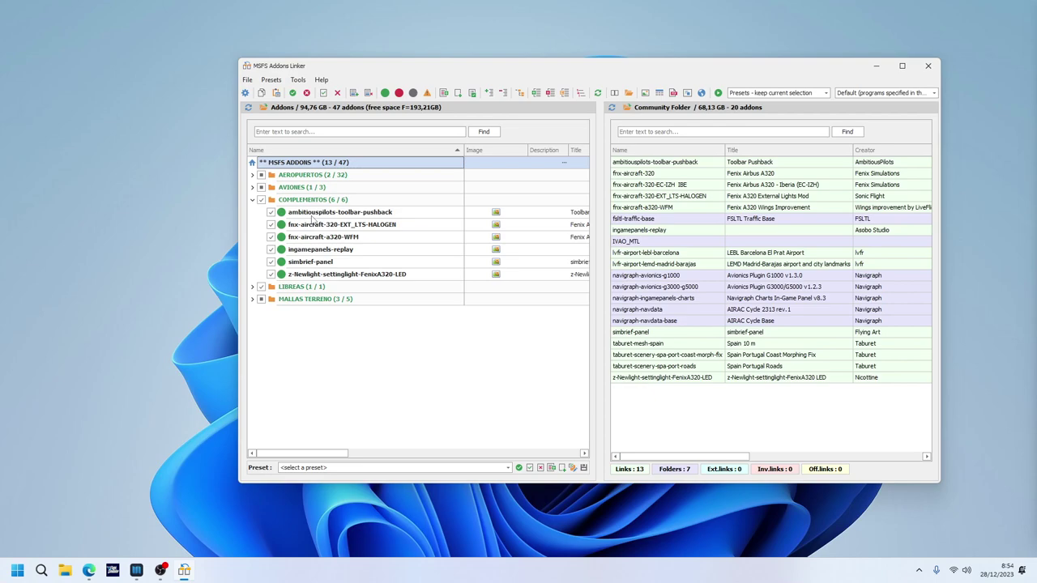
left_click(272, 275)
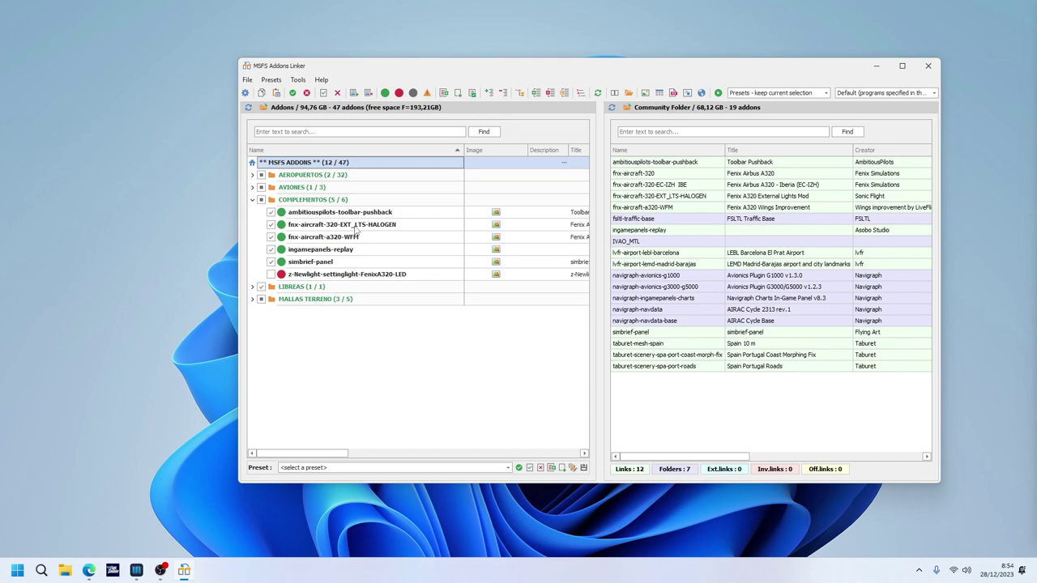
left_click(252, 200)
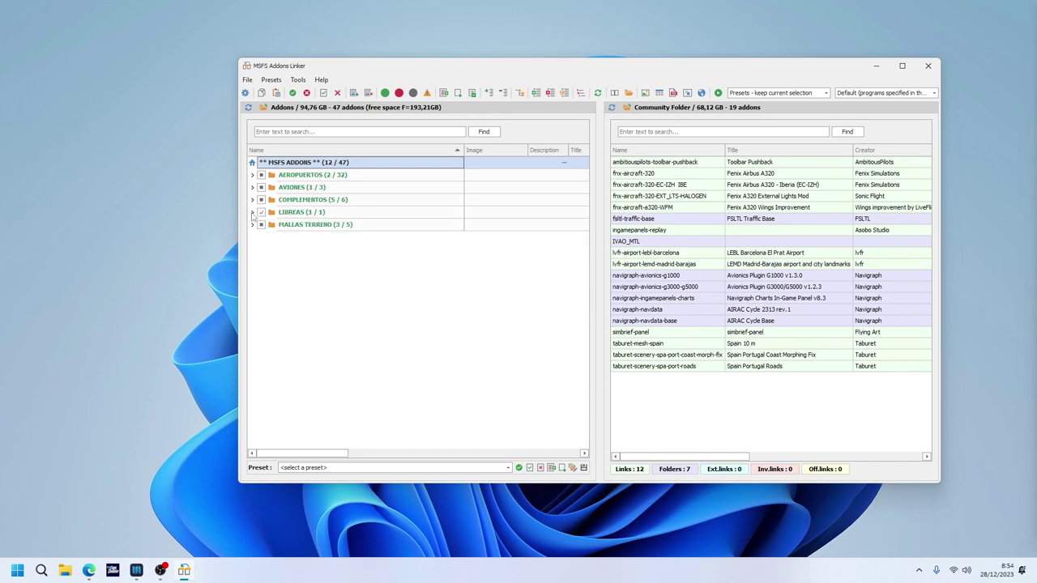
Check which liveries and terrain meshes are enabled in the LIBREAS and MALLAS TERRENO folders.
left_click(252, 212)
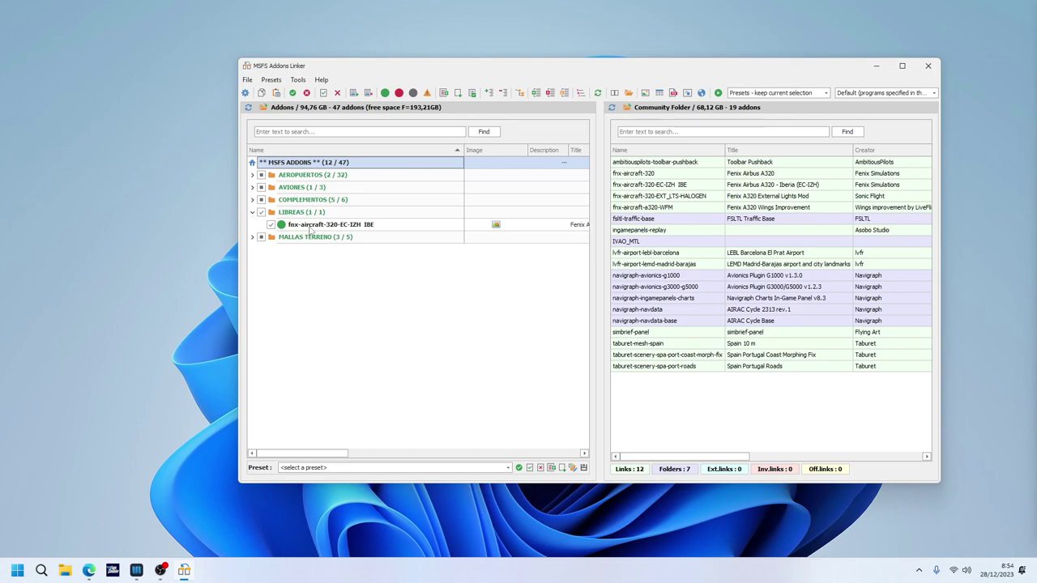
left_click(252, 212)
left_click(252, 224)
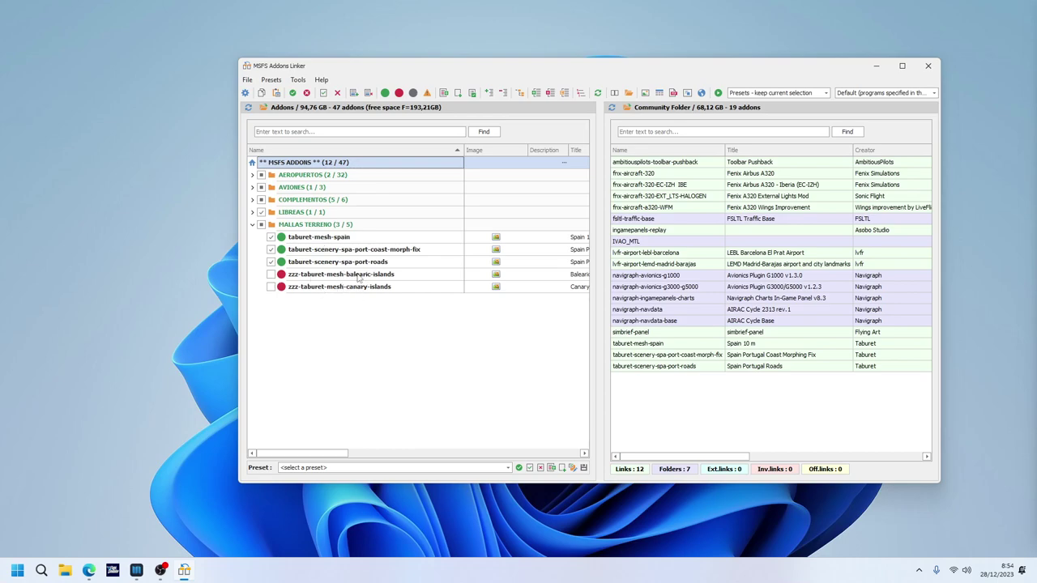
left_click(252, 224)
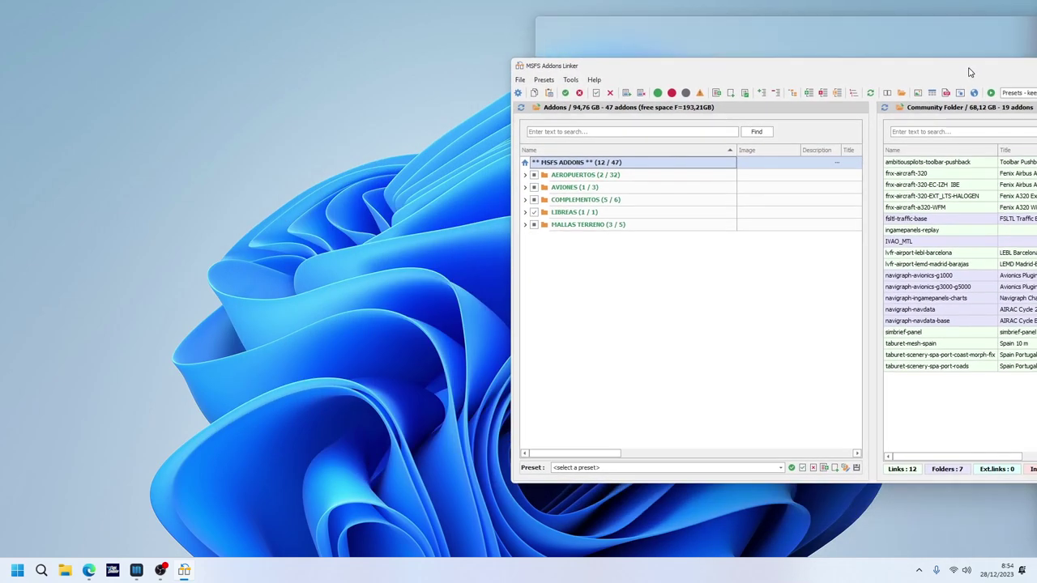
Snap the MSFS Addons Linker window into the upper-right quarter of the desktop.
left_click(1002, 44)
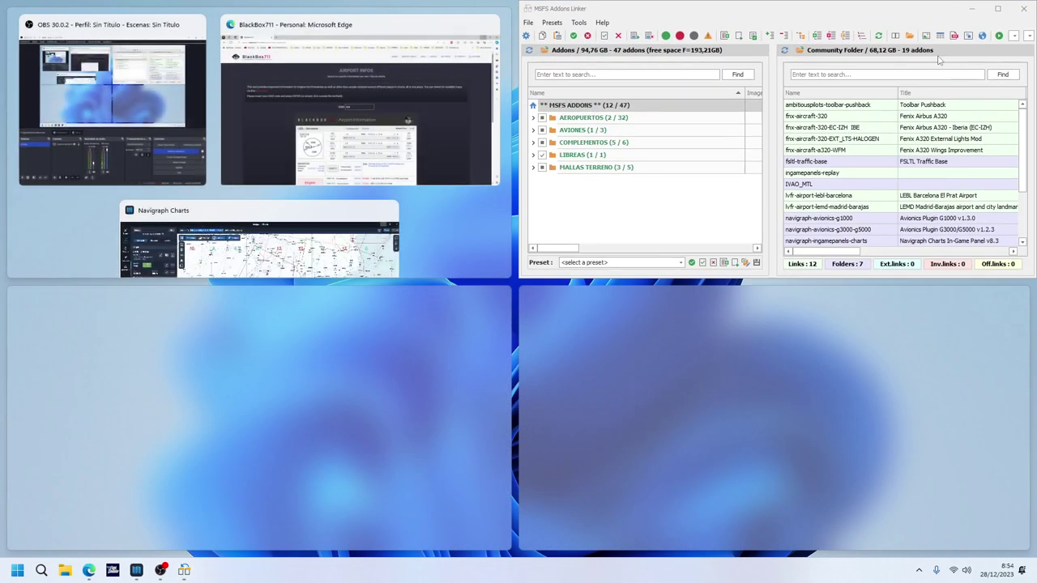